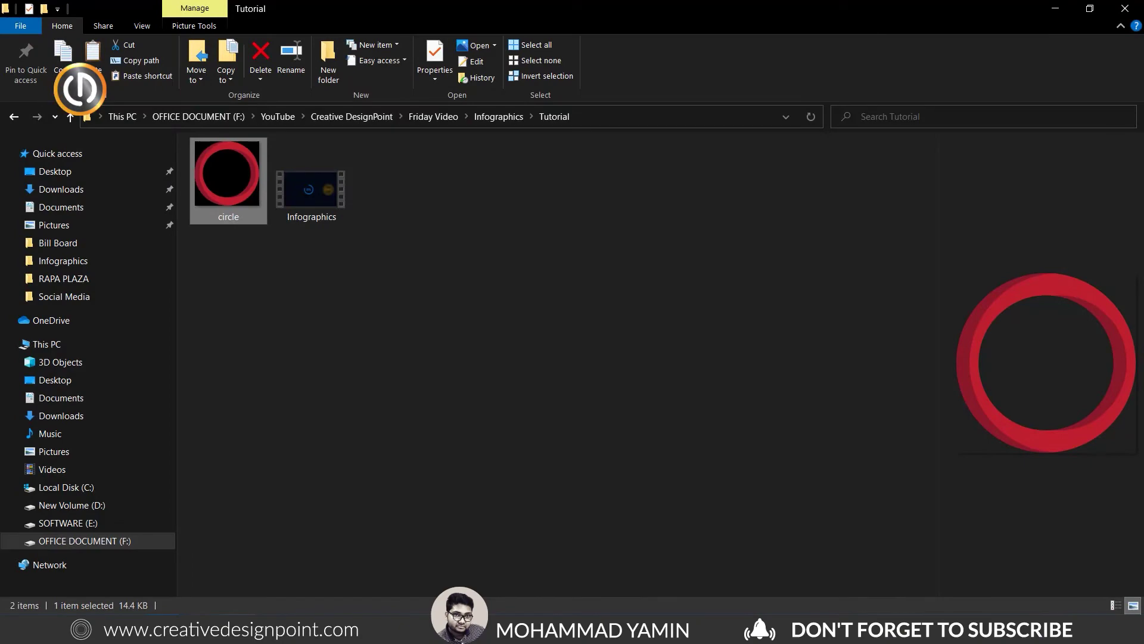
- Bring the empty untitled After Effects project to the front from the taskbar
{"action": "mouse_move", "coordinate": [237, 630]}
{"action": "left_click", "coordinate": [237, 555]}
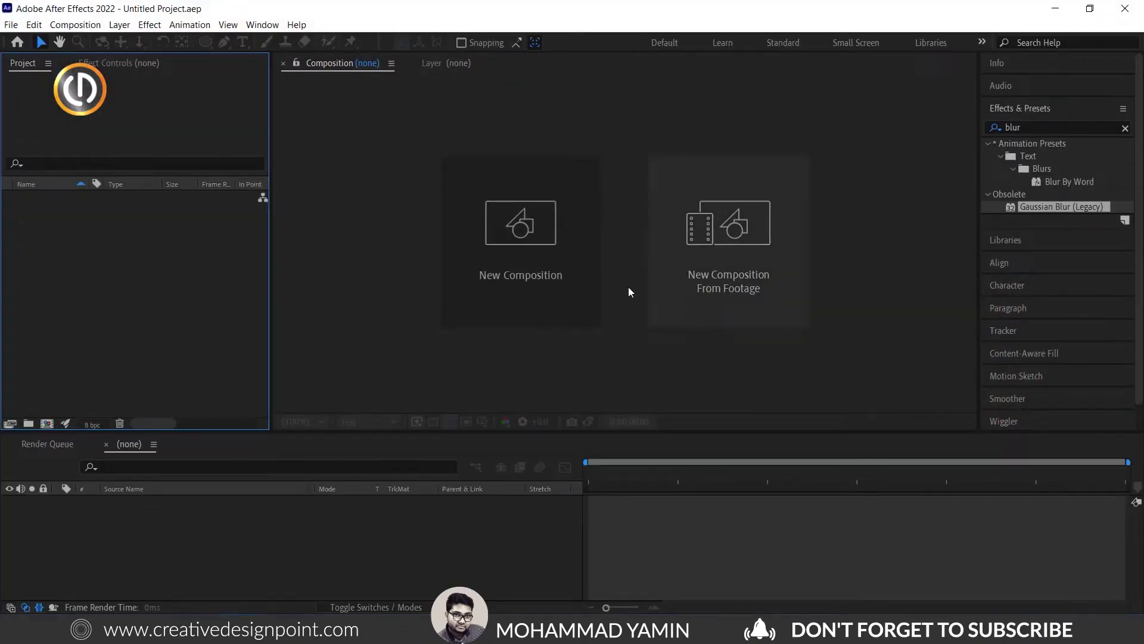
- Create composition Main: 1920×1080, 29.97 fps, 30 seconds, black background
{"action": "left_click", "coordinate": [526, 280]}
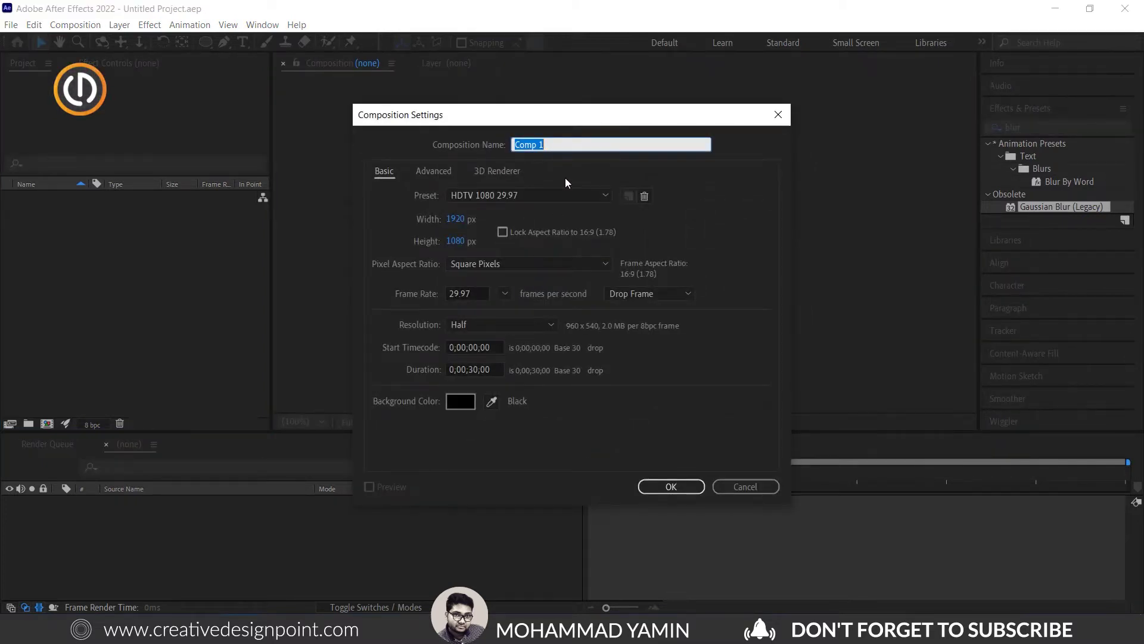
{"action": "type", "text": "Main"}
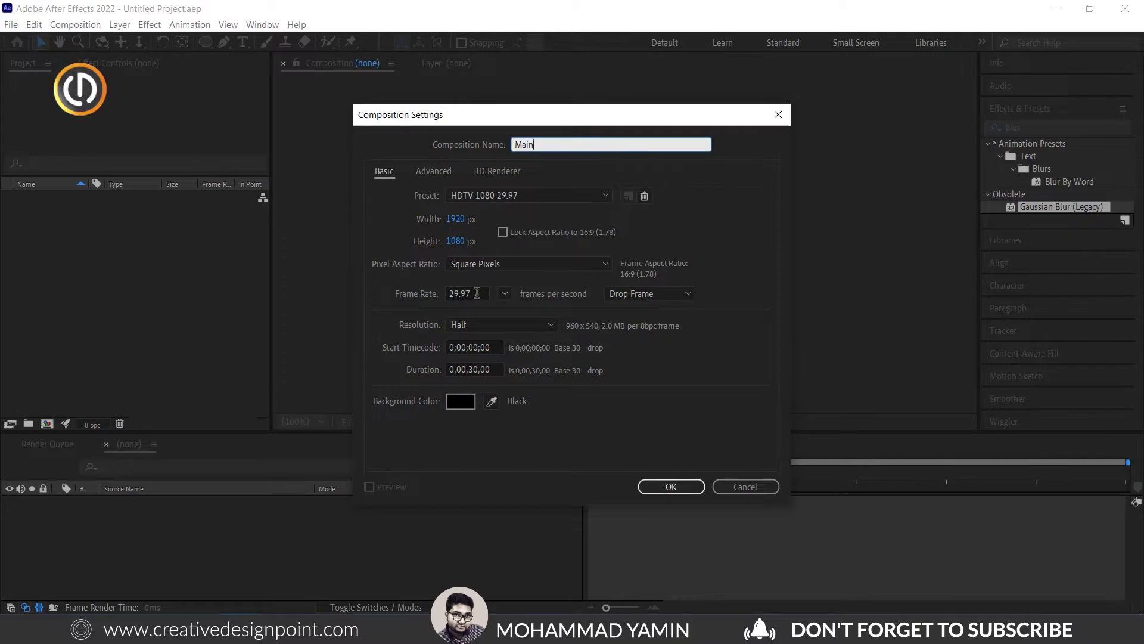
{"action": "left_click", "coordinate": [457, 293]}
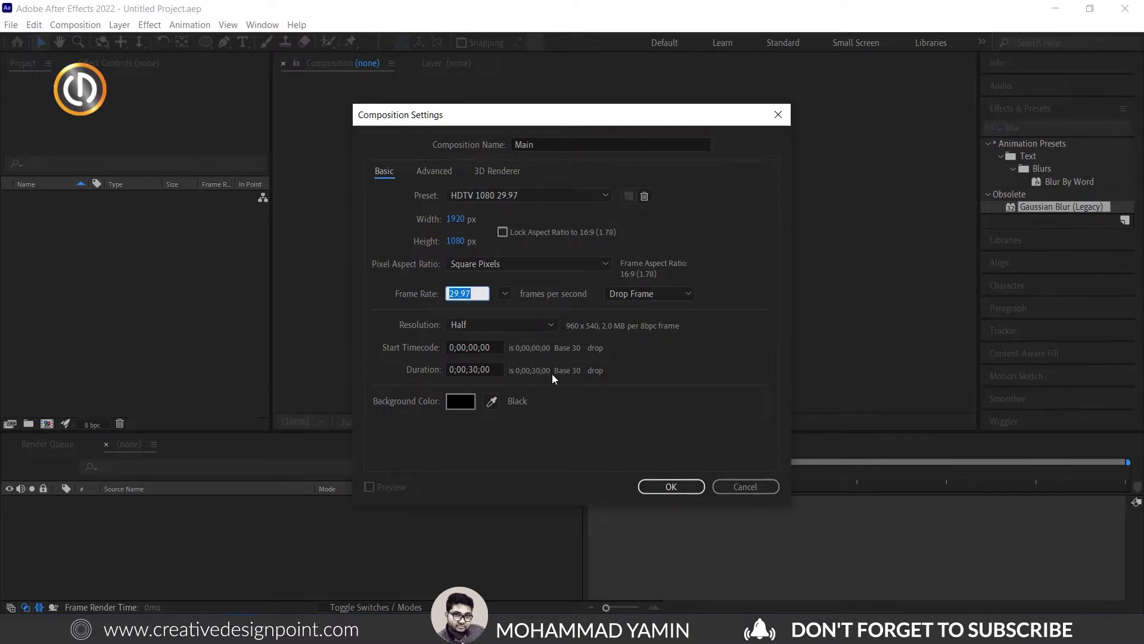
{"action": "left_click", "coordinate": [497, 370]}
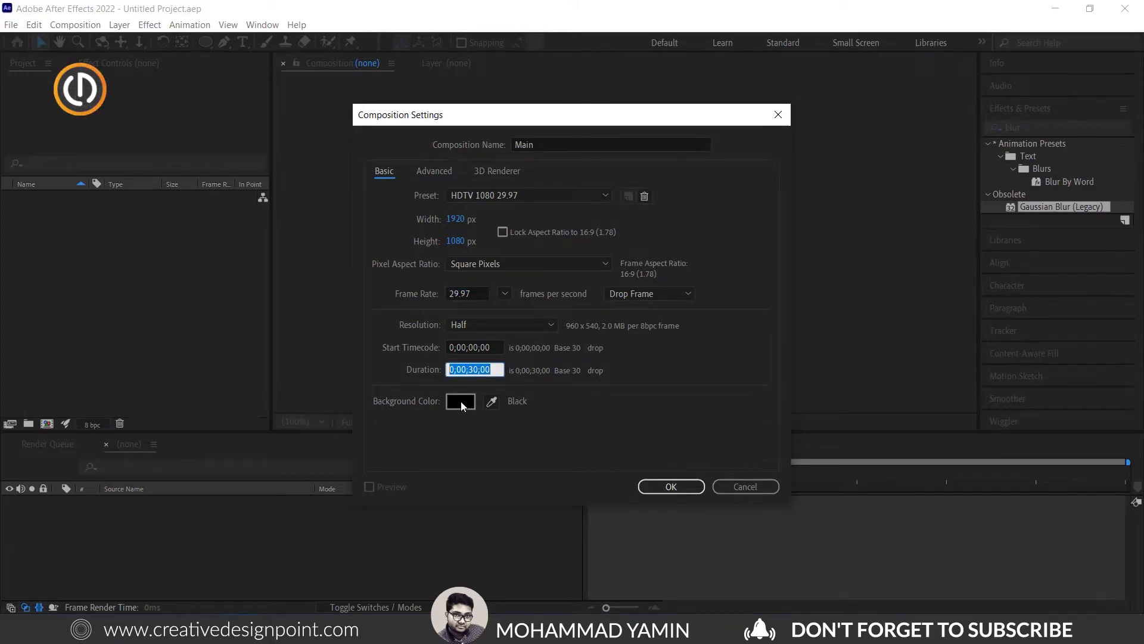
{"action": "left_click", "coordinate": [480, 416]}
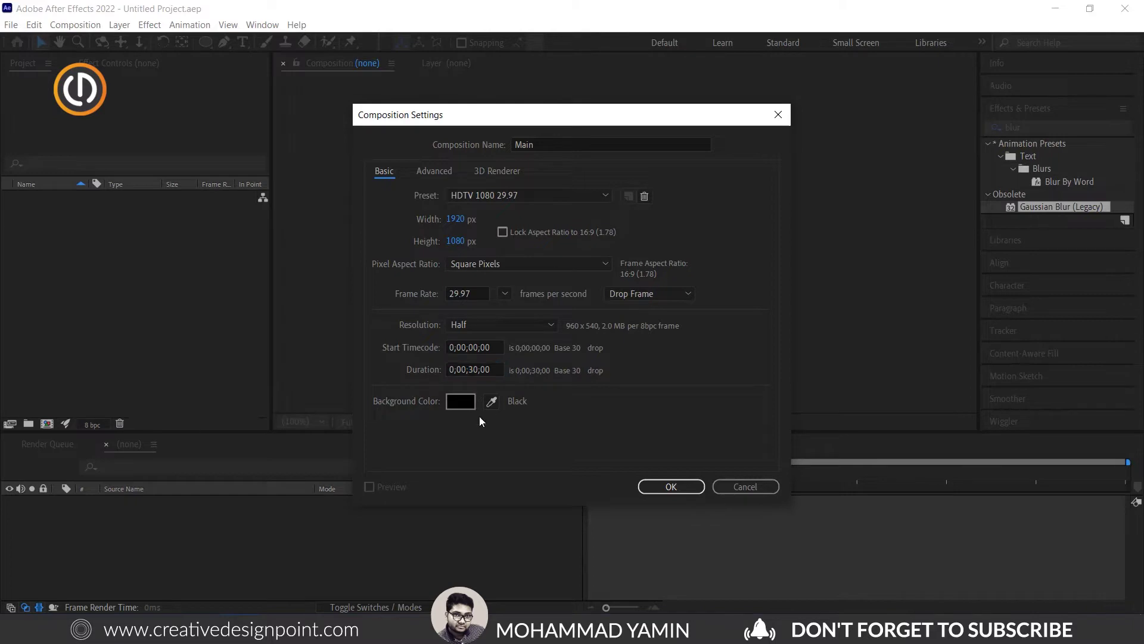
{"action": "left_click", "coordinate": [671, 487]}
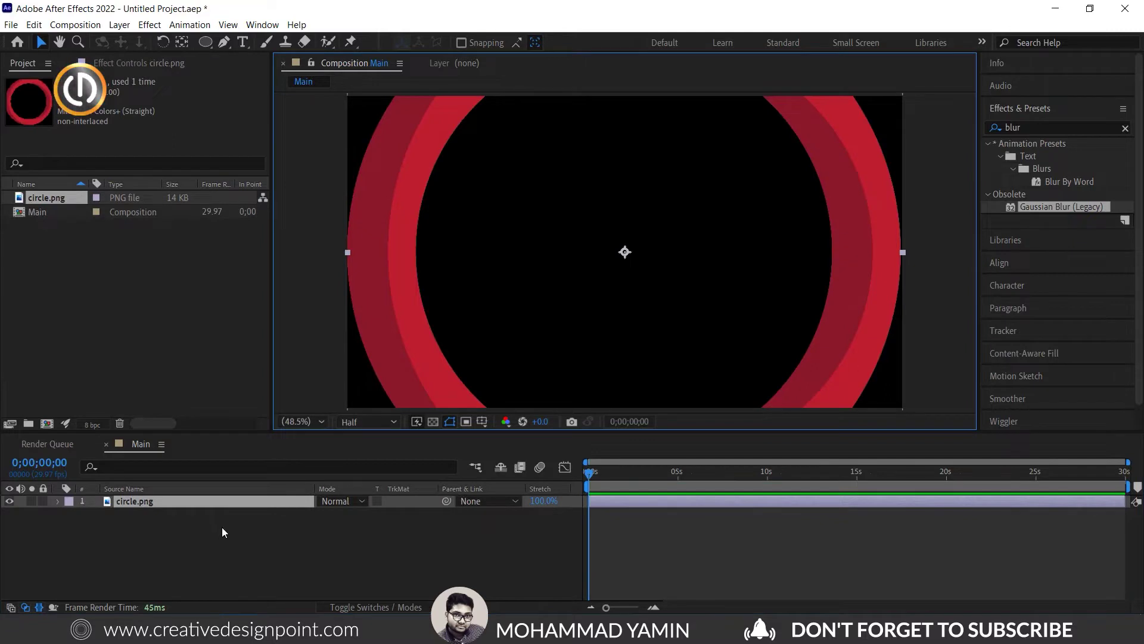
- Scale the circle.png ring layer down to 32%
{"action": "key", "text": "s"}
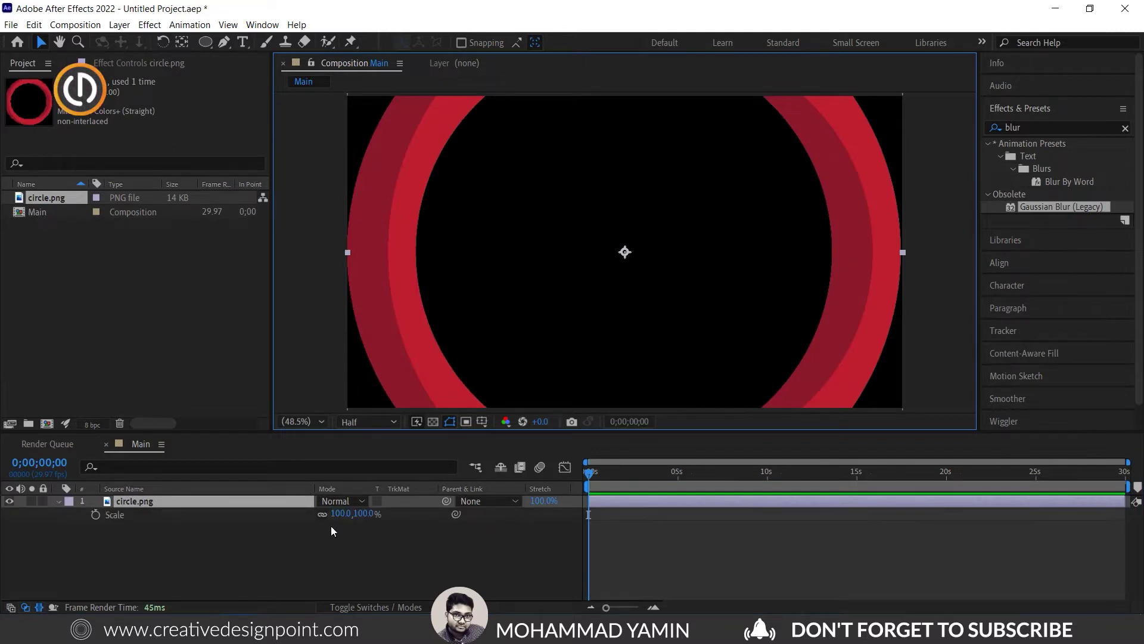
{"action": "left_click_drag", "start_coordinate": [343, 514], "coordinate": [293, 517]}
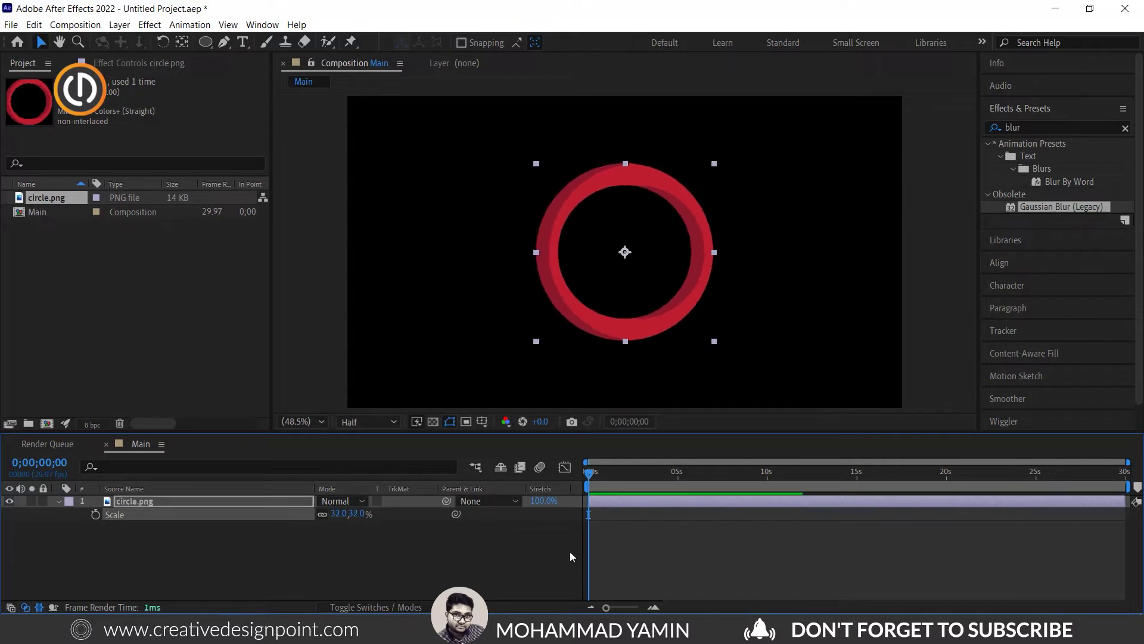
{"action": "left_click", "coordinate": [683, 556]}
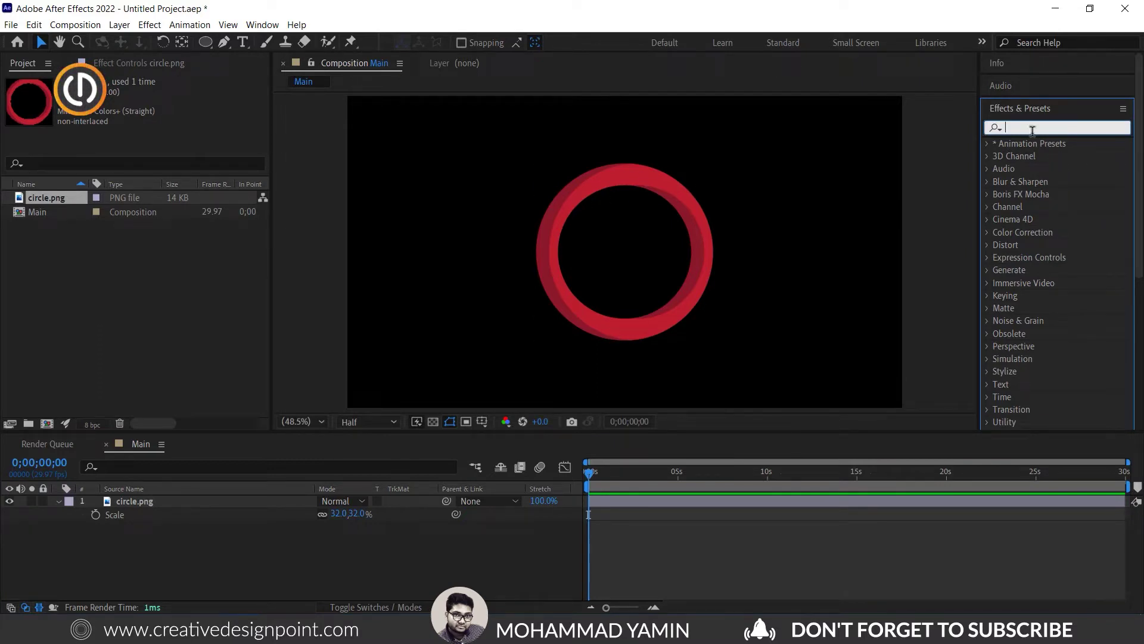
- Find the Tritone effect and apply it to the circle.png layer
{"action": "type", "text": "trito"}
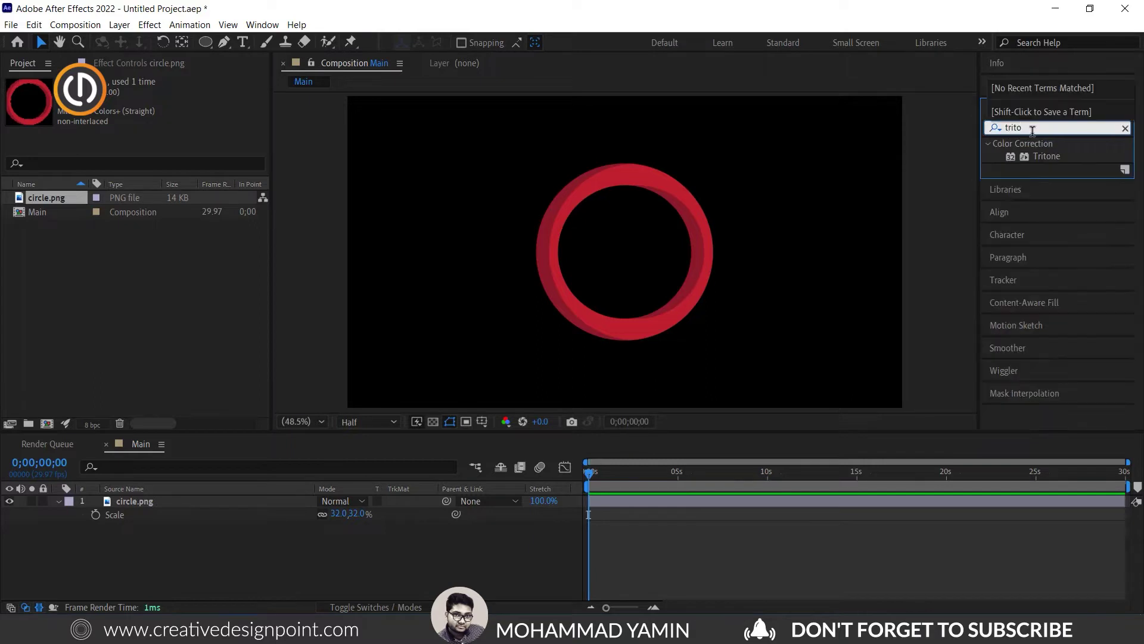
{"action": "type", "text": "ne"}
{"action": "left_click", "coordinate": [1041, 158]}
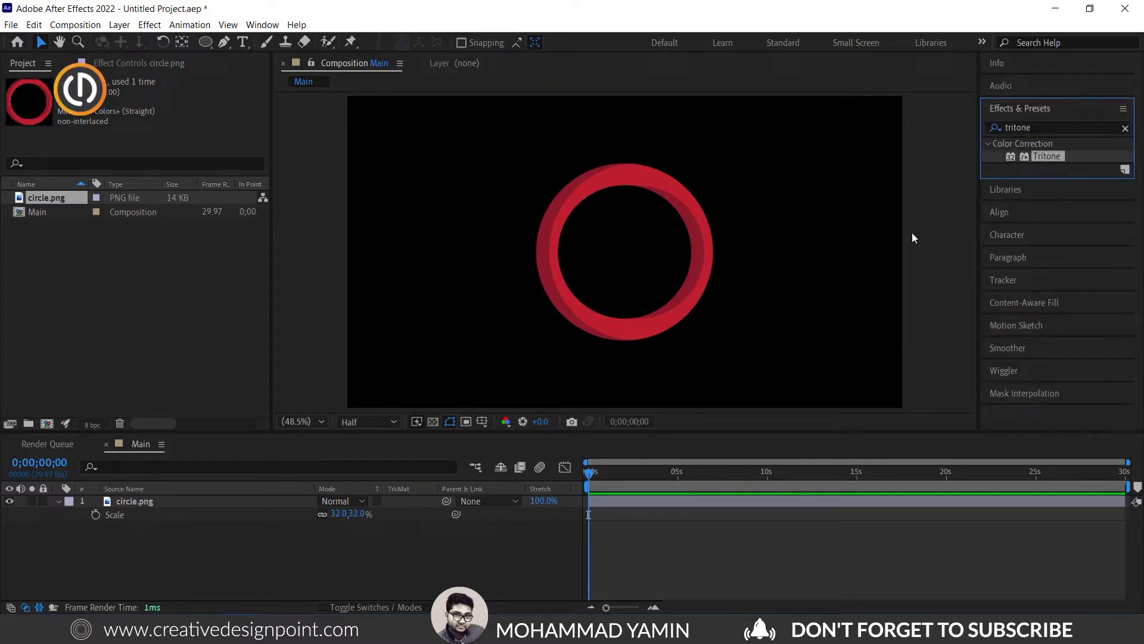
{"action": "left_click", "coordinate": [163, 505]}
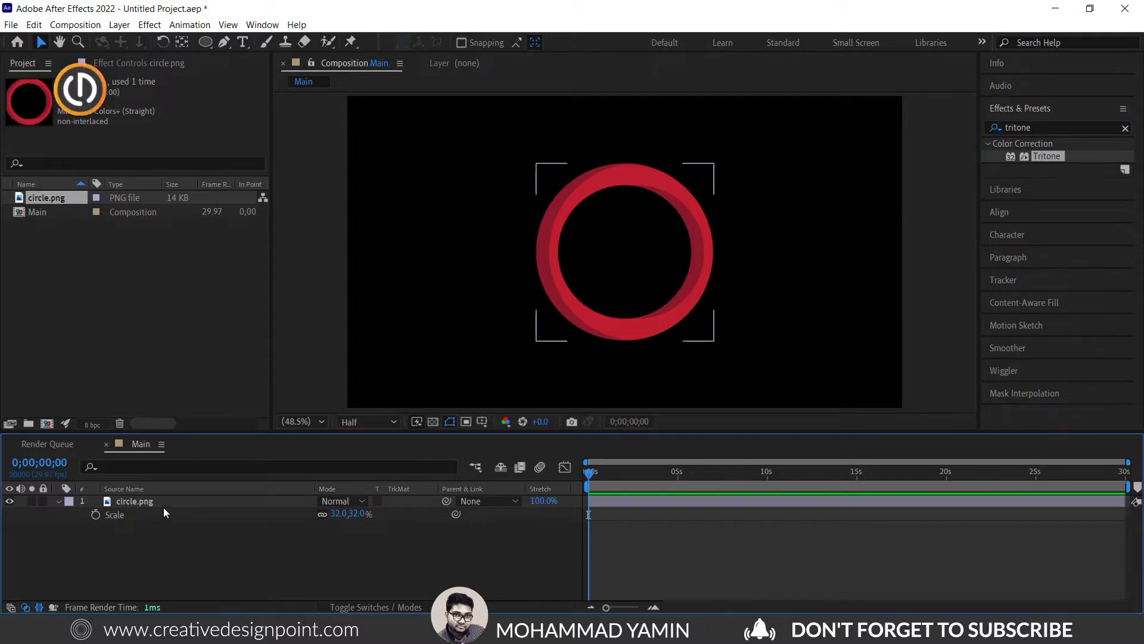
{"action": "left_click", "coordinate": [199, 503]}
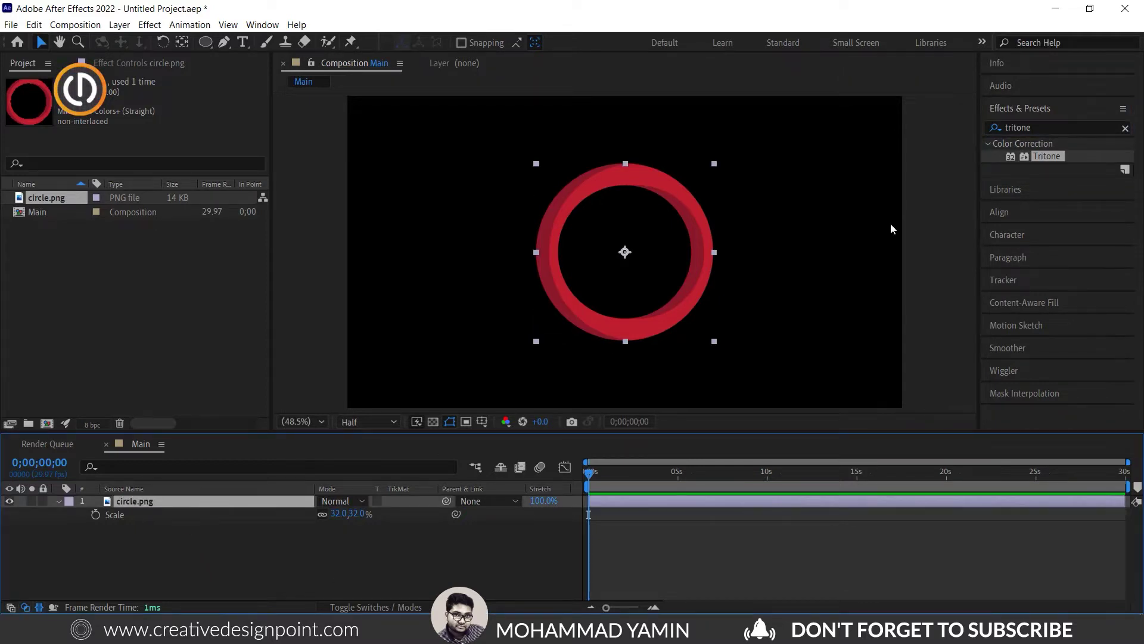
{"action": "double_click", "coordinate": [1046, 155]}
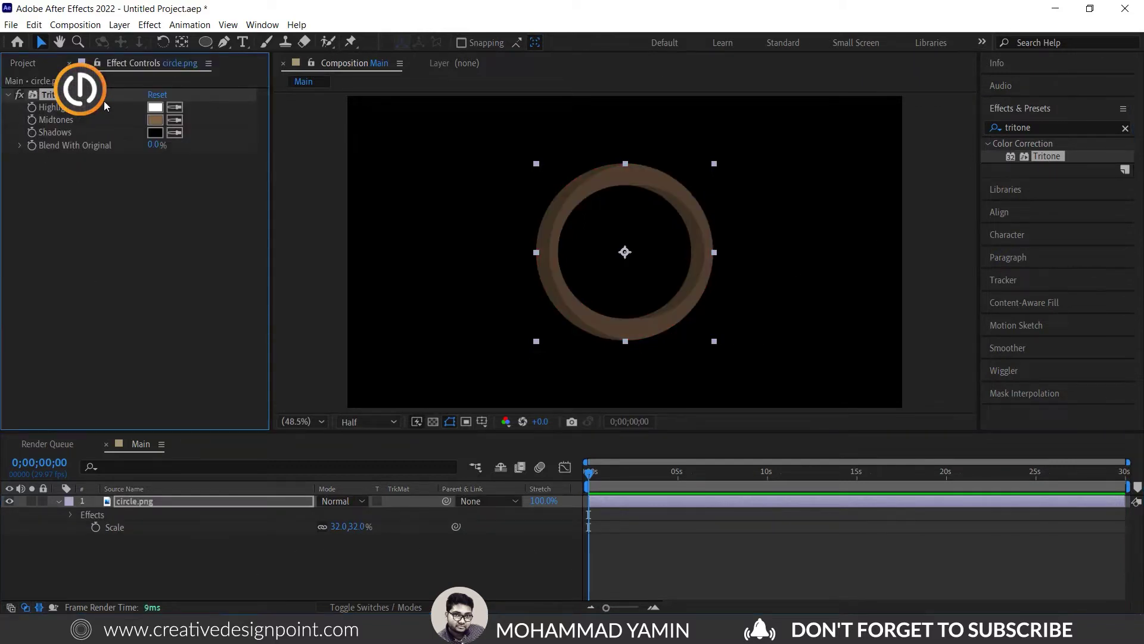
- Set Tritone Midtones to orange FF8600 and Highlights to yellow FFD000
{"action": "left_click", "coordinate": [156, 120]}
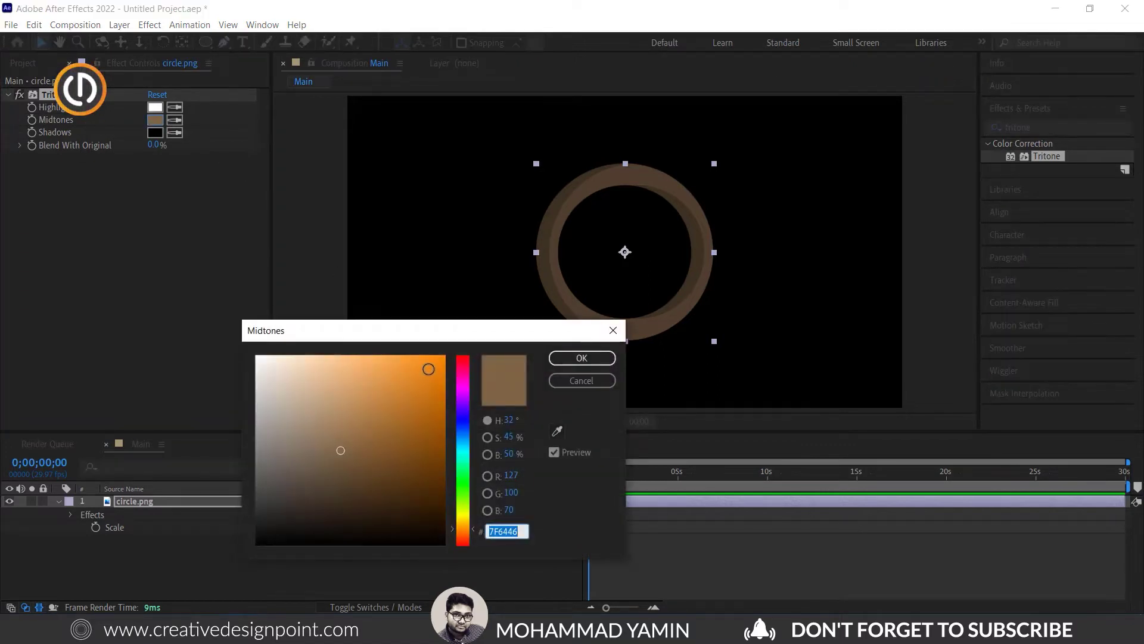
{"action": "left_click_drag", "start_coordinate": [428, 369], "coordinate": [494, 357]}
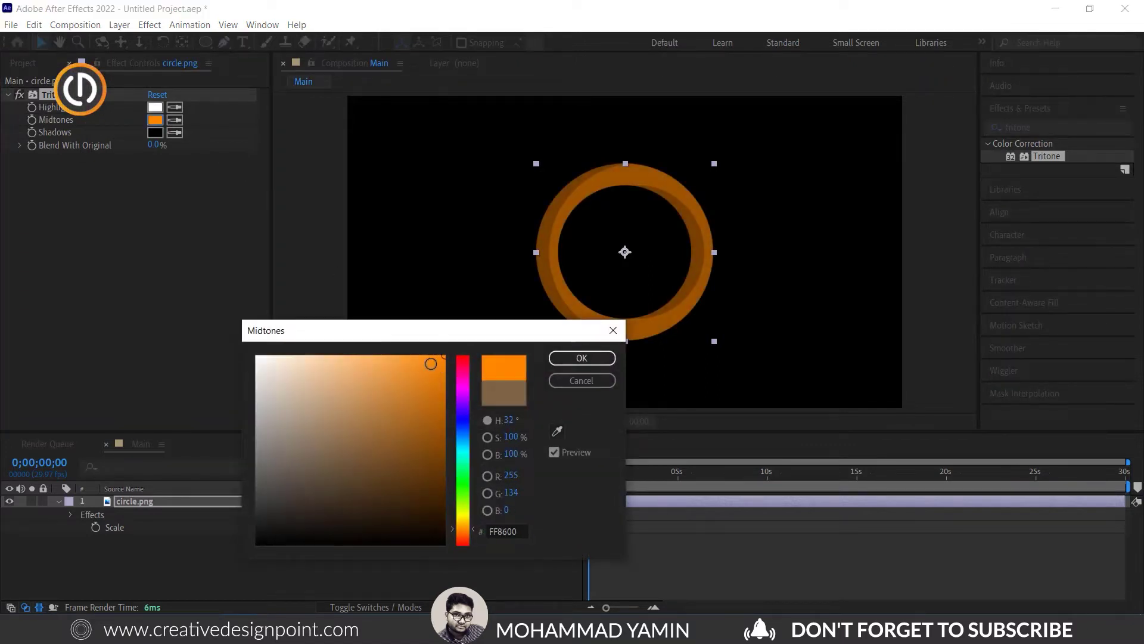
{"action": "left_click", "coordinate": [582, 358]}
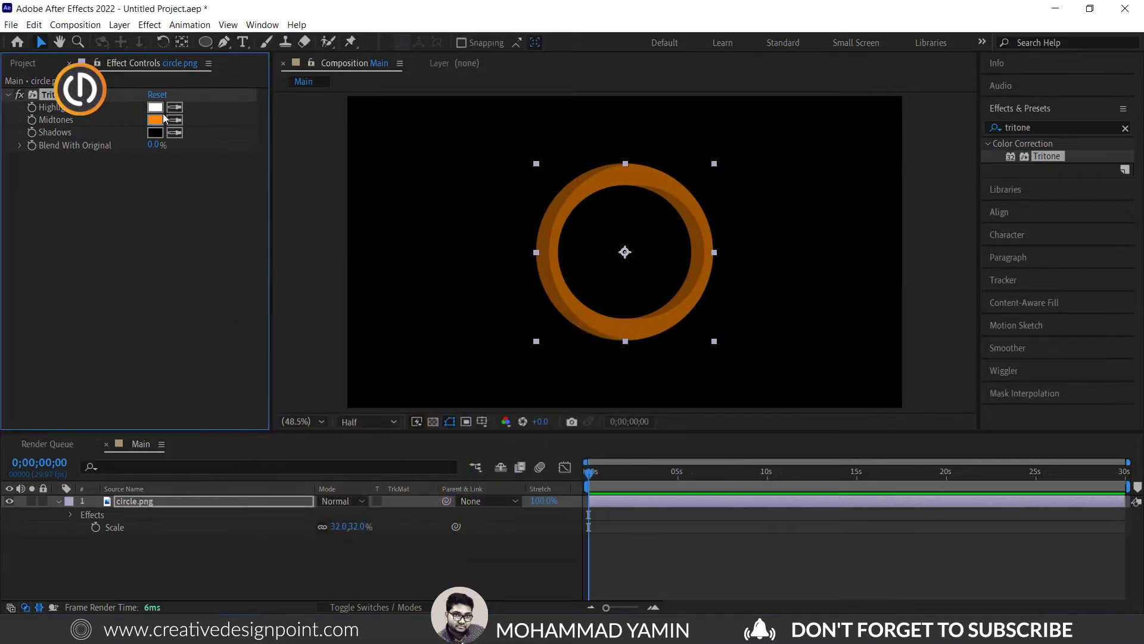
{"action": "left_click", "coordinate": [155, 107]}
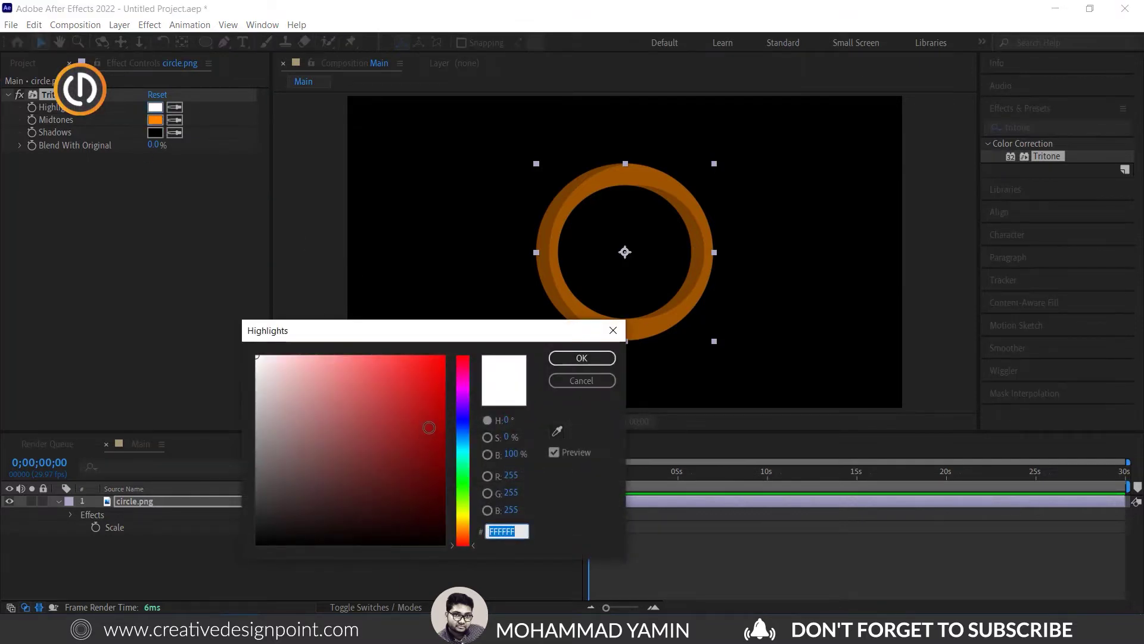
{"action": "left_click", "coordinate": [463, 519]}
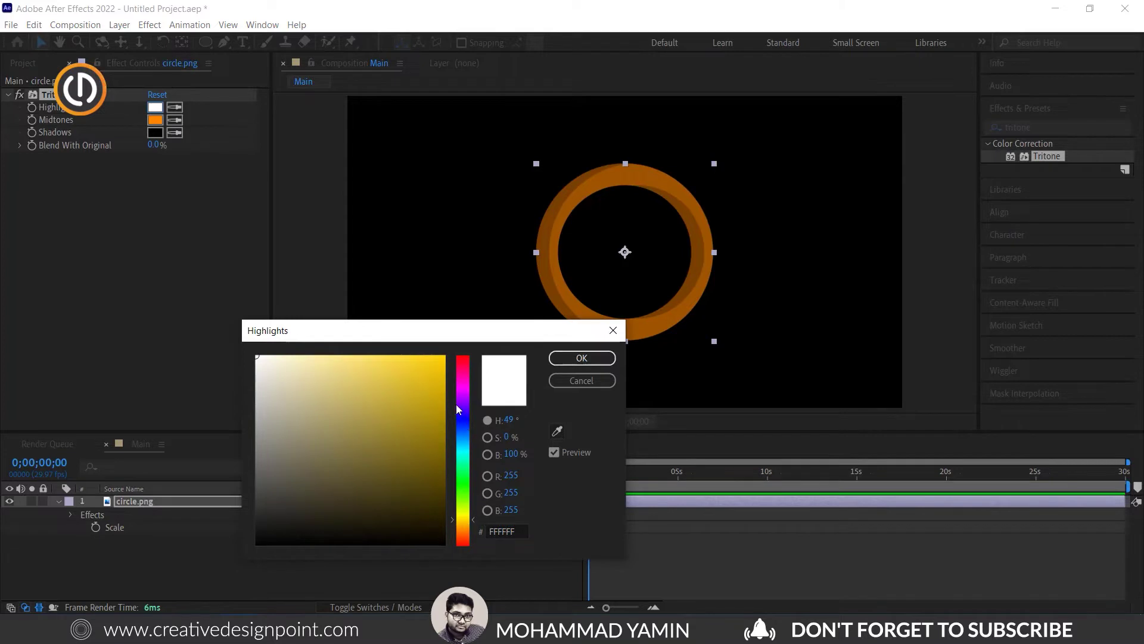
{"action": "left_click_drag", "start_coordinate": [443, 402], "coordinate": [501, 326]}
{"action": "left_click", "coordinate": [588, 358]}
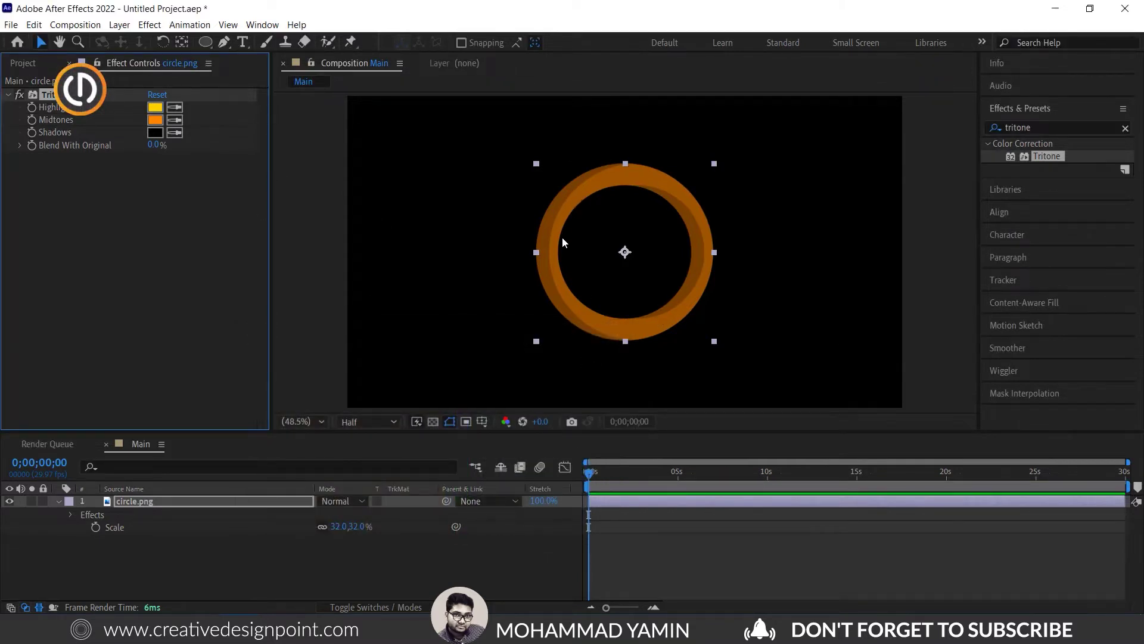
{"action": "left_click", "coordinate": [155, 134]}
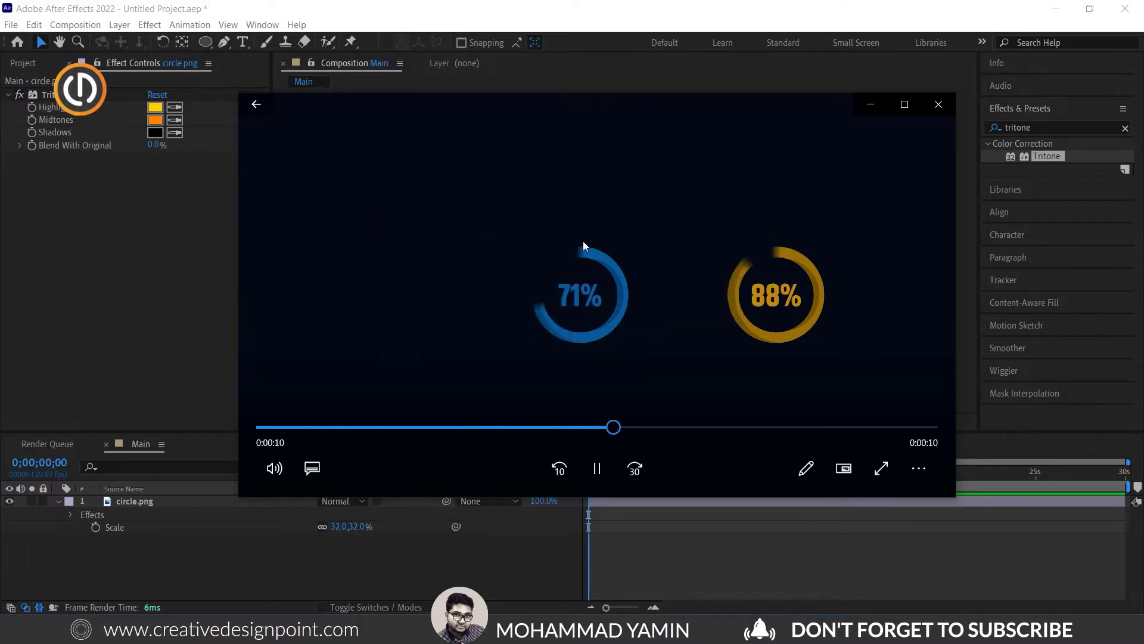
- Close the reference loader video playing in Media Player
{"action": "left_click", "coordinate": [947, 102]}
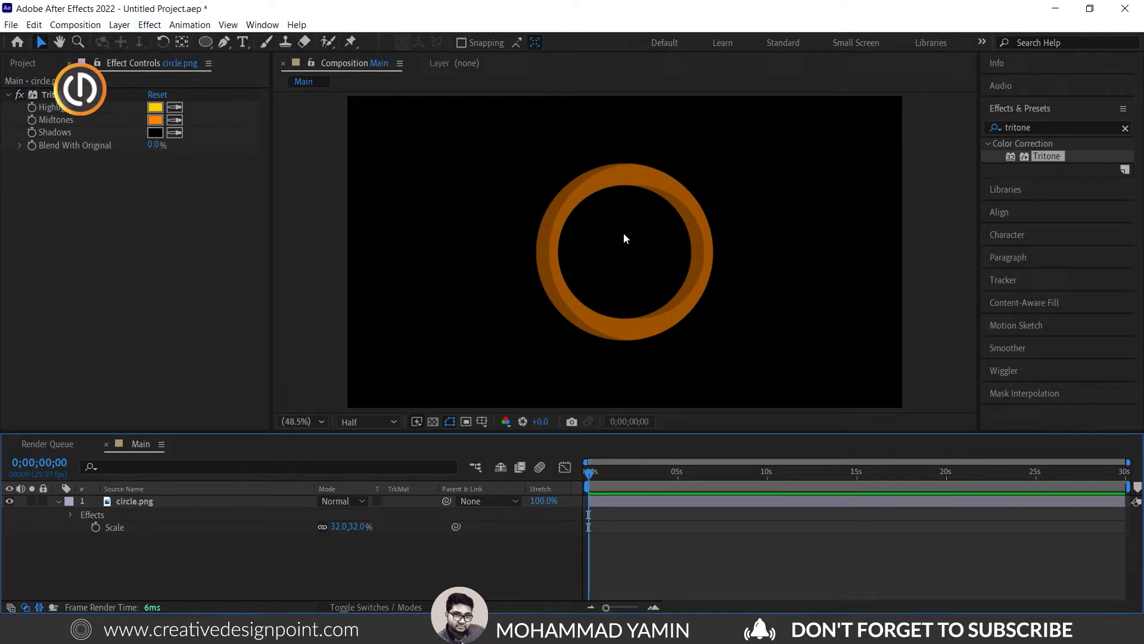
- Draw a round ellipse shape layer with the Ellipse tool over the orange ring
{"action": "left_click", "coordinate": [620, 190]}
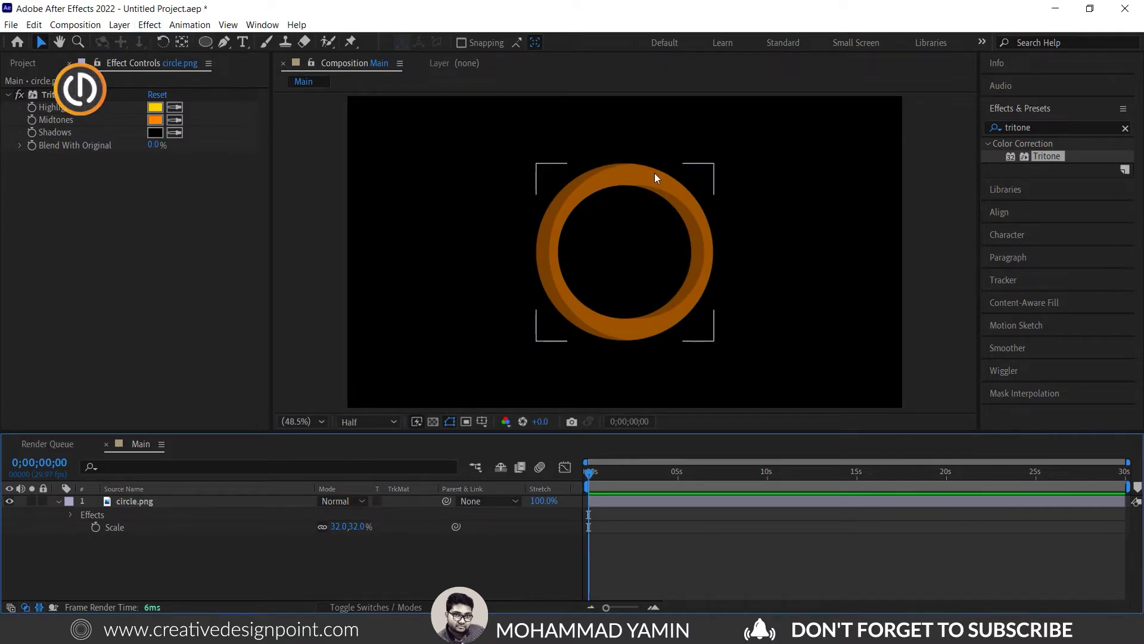
{"action": "left_click", "coordinate": [488, 149]}
{"action": "left_click", "coordinate": [593, 169]}
{"action": "left_click", "coordinate": [337, 102]}
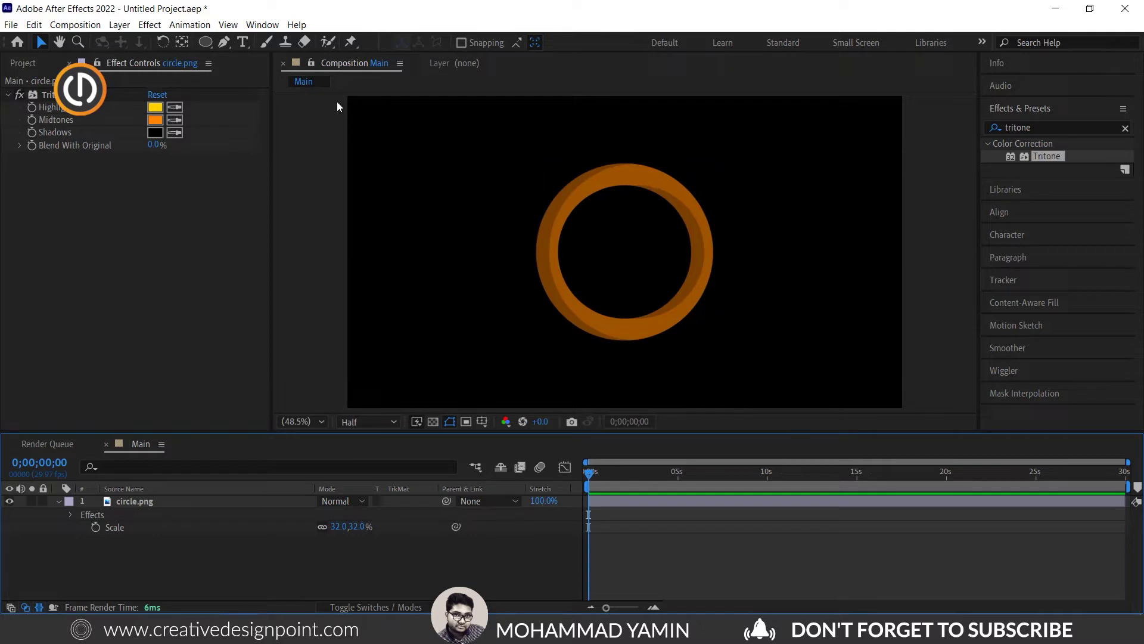
{"action": "left_click", "coordinate": [203, 46]}
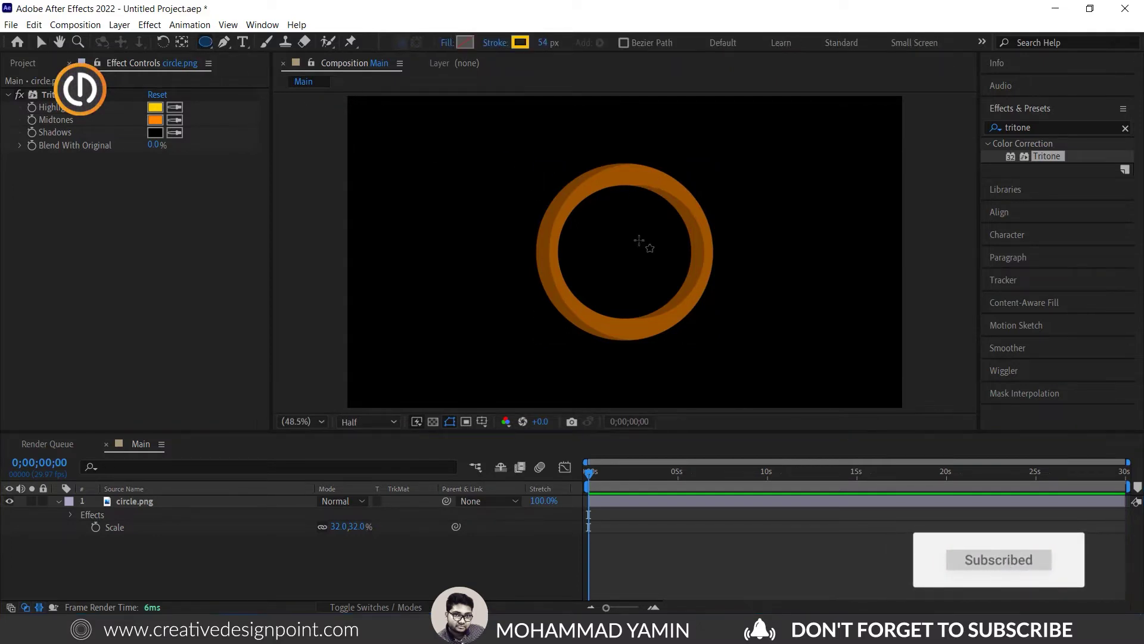
{"action": "left_click_drag", "start_coordinate": [611, 245], "coordinate": [716, 348]}
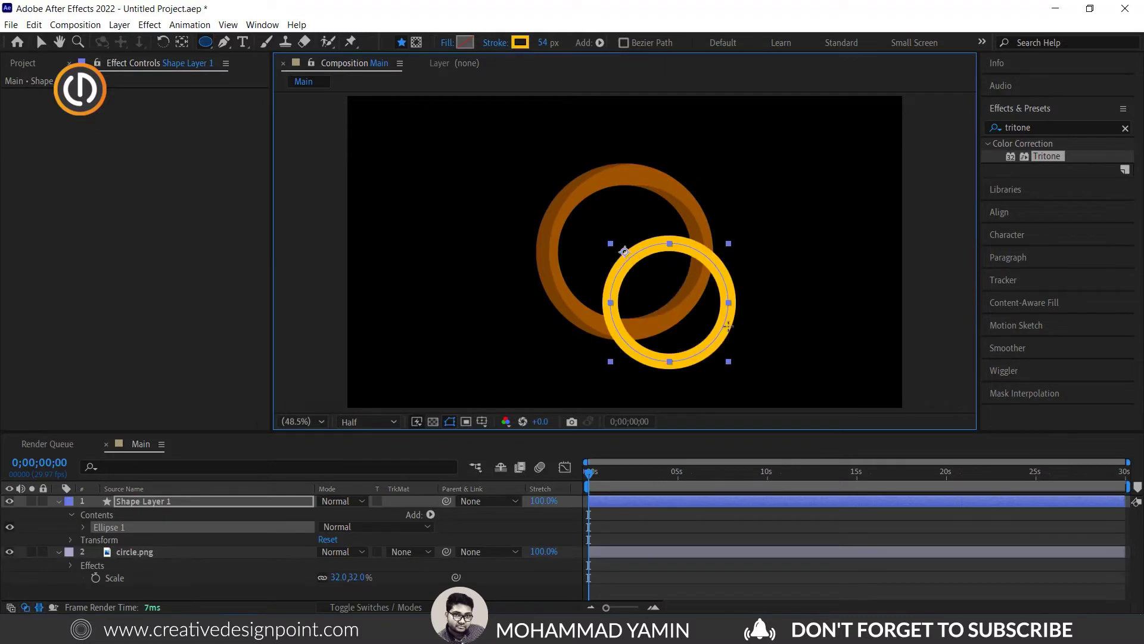
{"action": "mouse_move", "coordinate": [709, 302]}
{"action": "left_mouse_down"}
{"action": "mouse_move", "coordinate": [702, 268]}
{"action": "mouse_move", "coordinate": [741, 285]}
{"action": "left_mouse_up"}
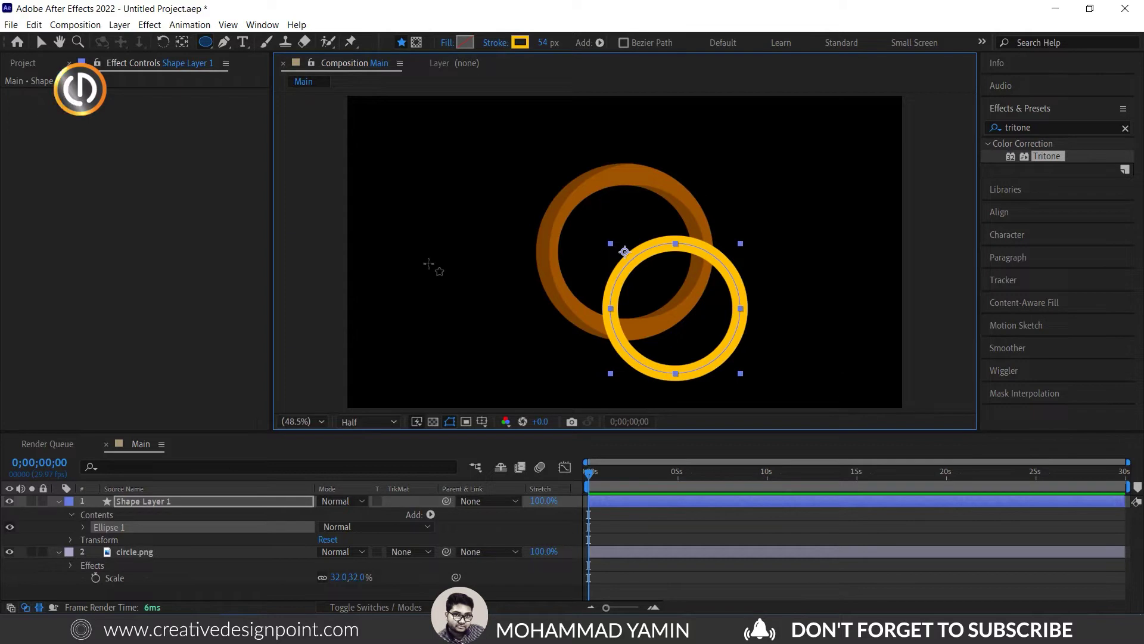
- Center the yellow ellipse's anchor point and align it to the composition's horizontal and vertical centre
{"action": "left_click", "coordinate": [121, 27]}
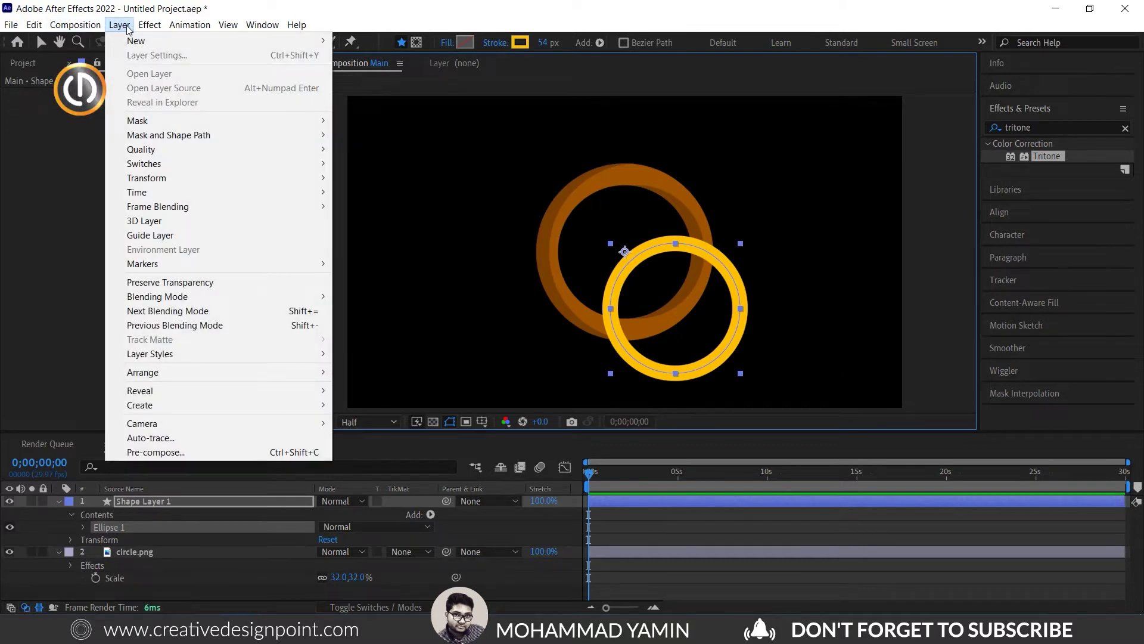
{"action": "mouse_move", "coordinate": [162, 178]}
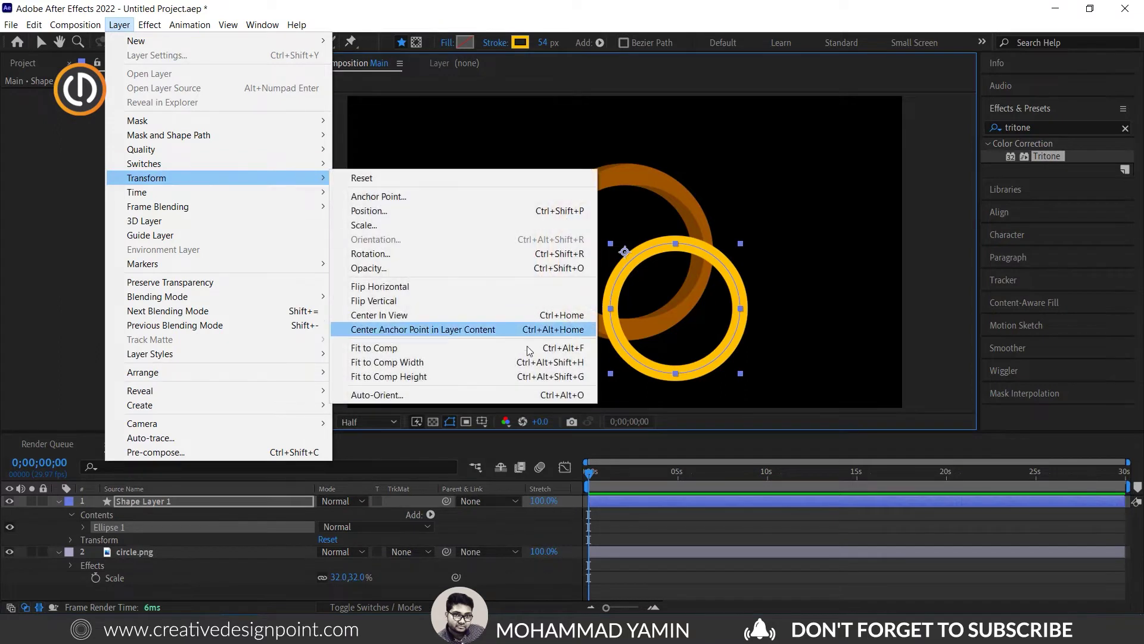
{"action": "left_click", "coordinate": [493, 335]}
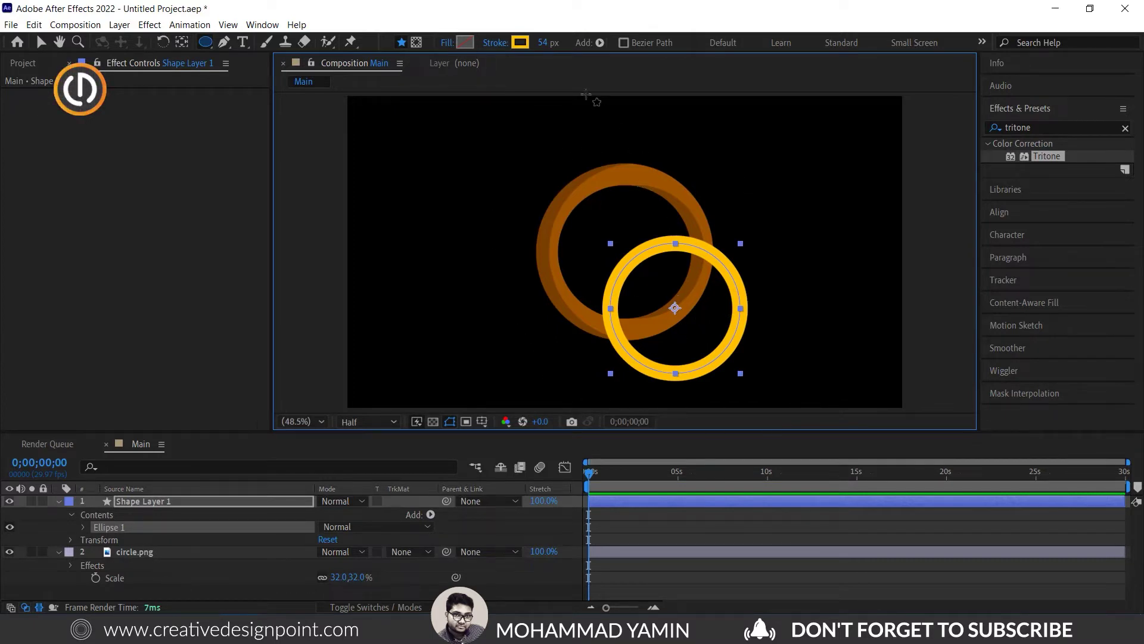
{"action": "left_click", "coordinate": [1025, 213]}
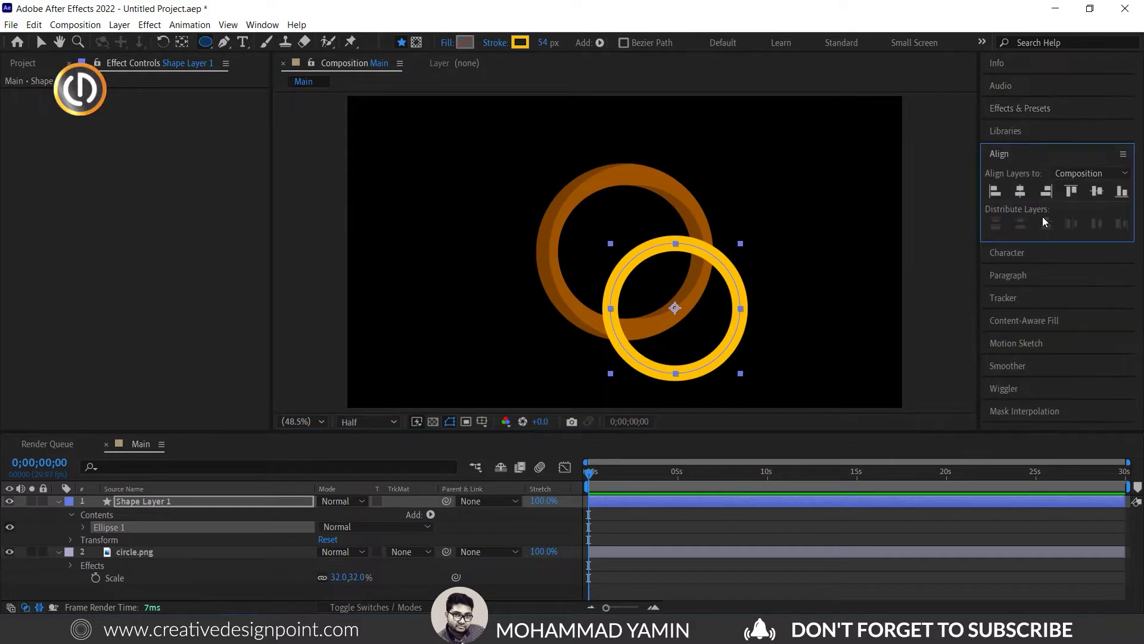
{"action": "left_click", "coordinate": [1020, 191]}
{"action": "left_click", "coordinate": [1097, 191]}
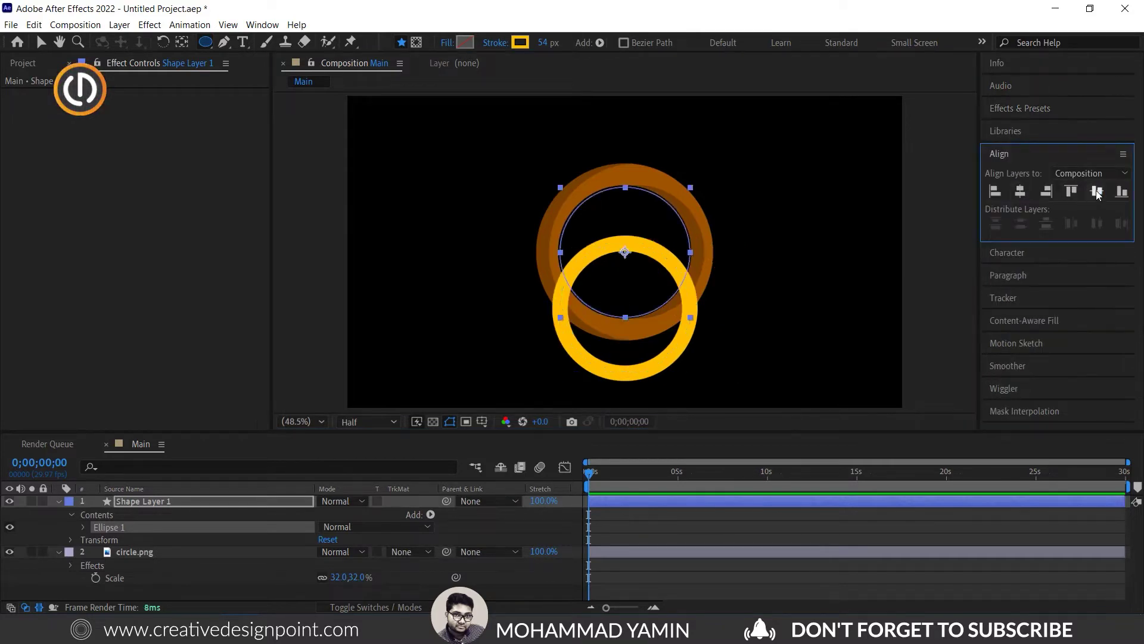
- Scale the yellow ellipse up to match the orange ring and re-centre it
{"action": "left_click", "coordinate": [43, 43]}
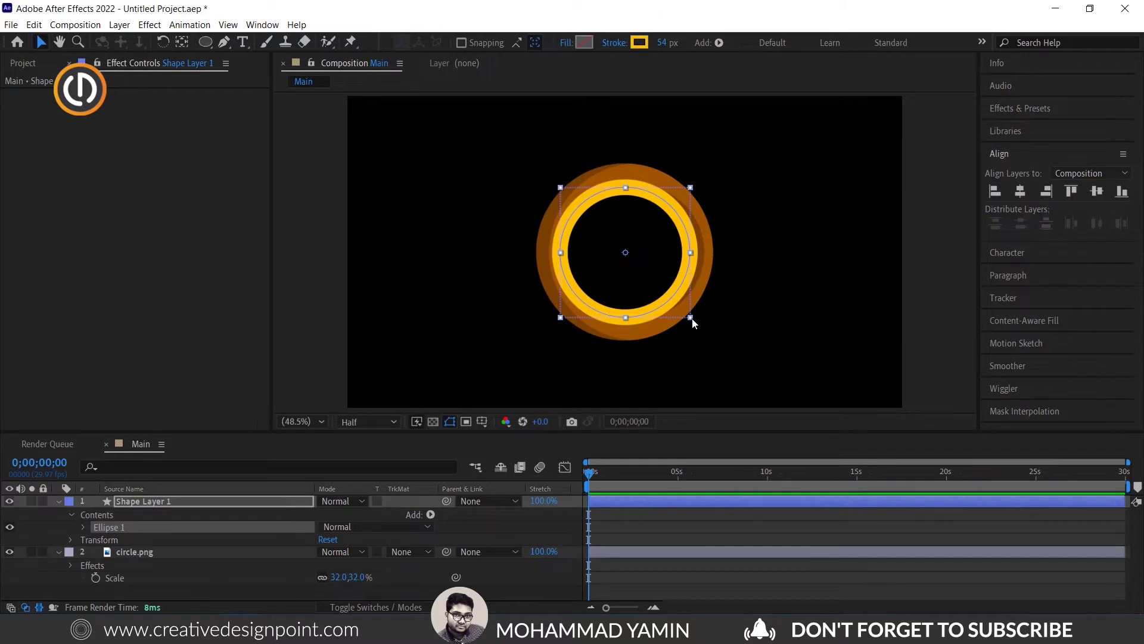
{"action": "left_click_drag", "start_coordinate": [691, 318], "coordinate": [704, 331]}
{"action": "left_click", "coordinate": [1096, 191]}
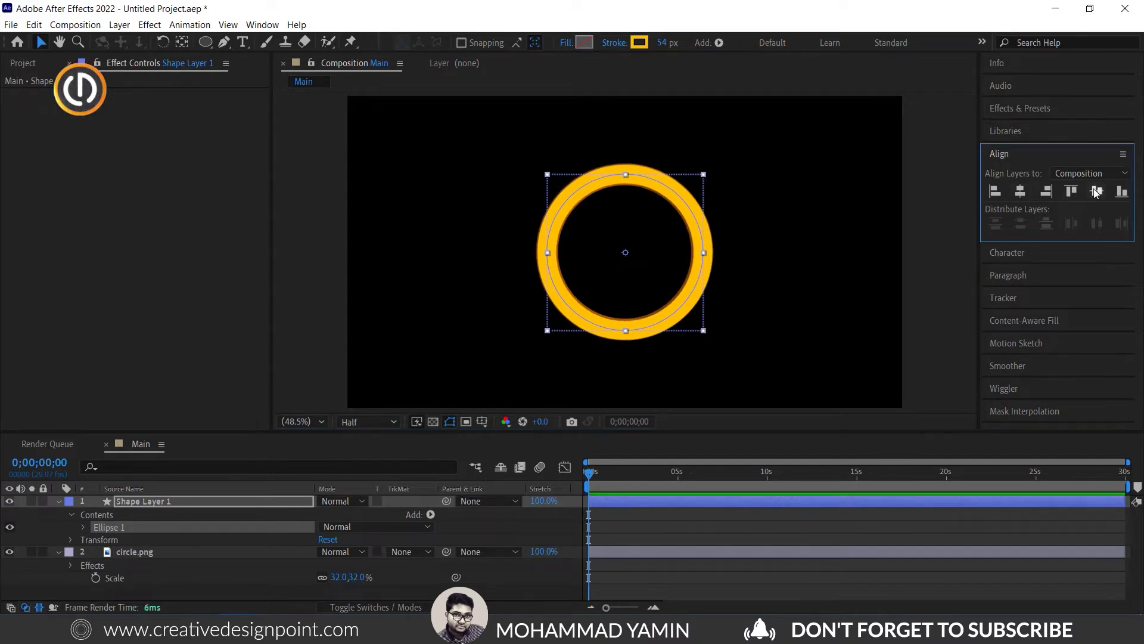
{"action": "left_click", "coordinate": [921, 313]}
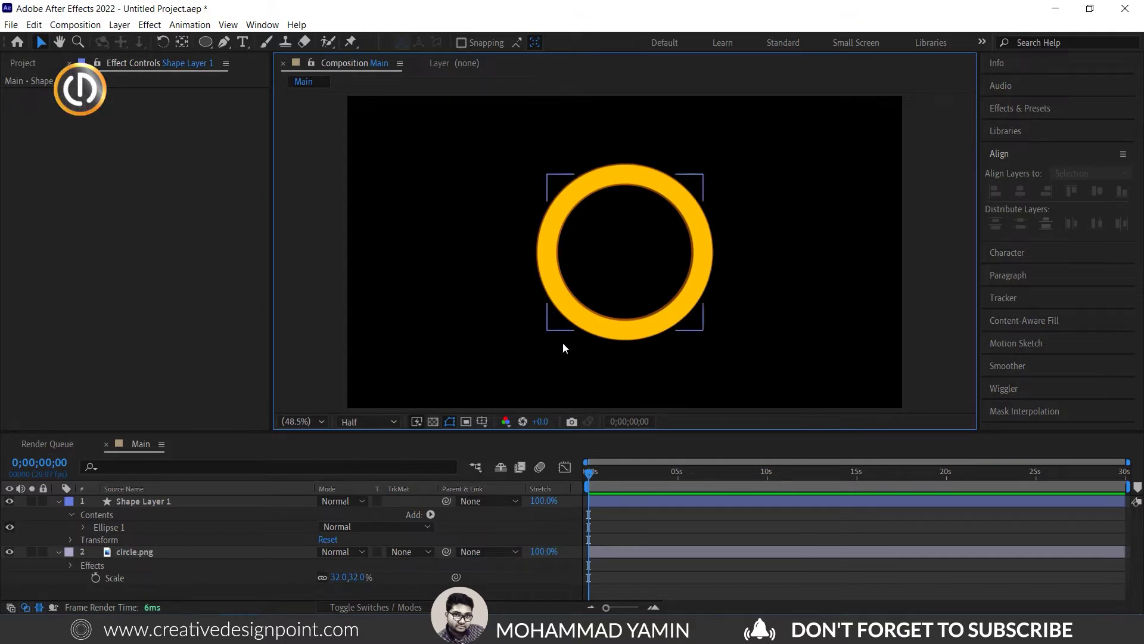
- Set circle.png's Track Matte to Alpha Matte "Shape Layer 1"
{"action": "left_click", "coordinate": [69, 502]}
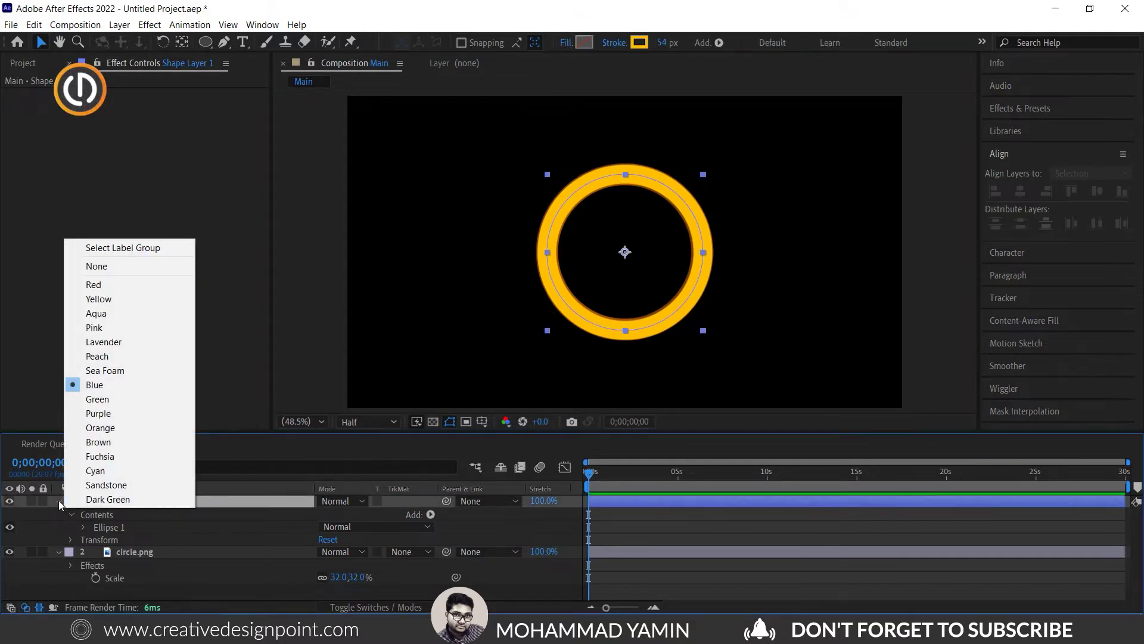
{"action": "left_click", "coordinate": [57, 502]}
{"action": "left_click", "coordinate": [112, 565]}
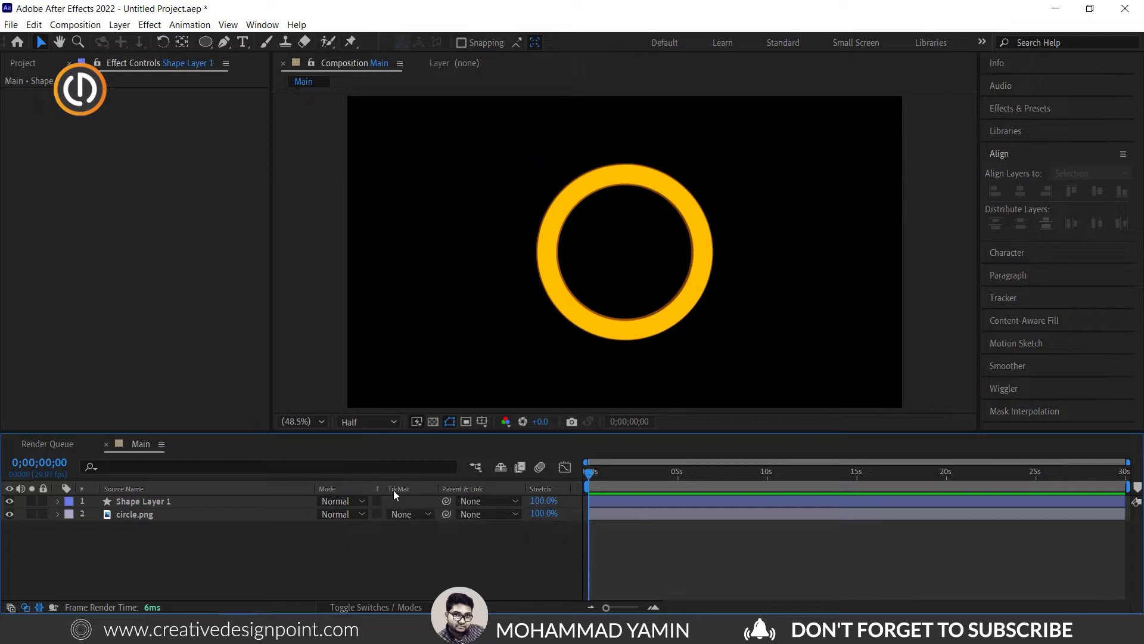
{"action": "left_click", "coordinate": [133, 515]}
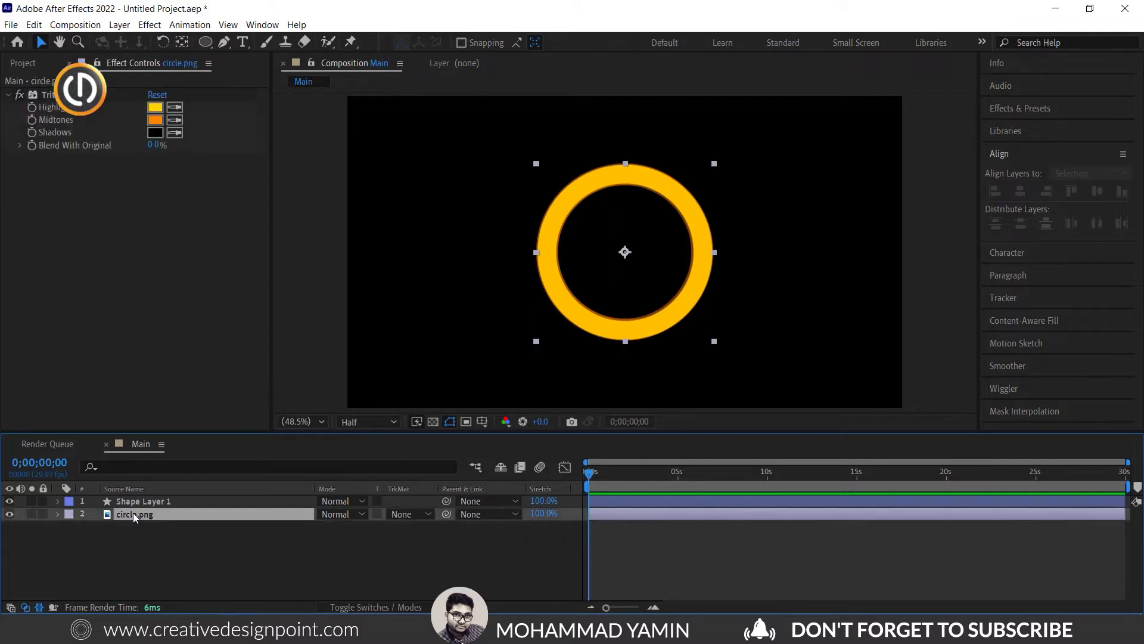
{"action": "left_click", "coordinate": [413, 516]}
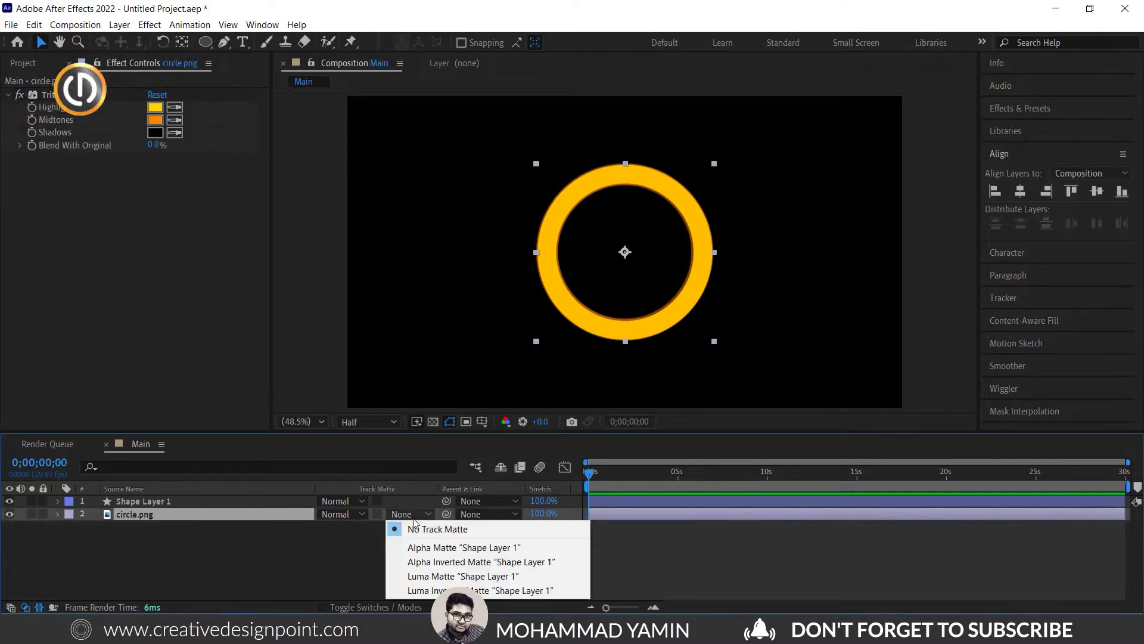
{"action": "left_click", "coordinate": [454, 549]}
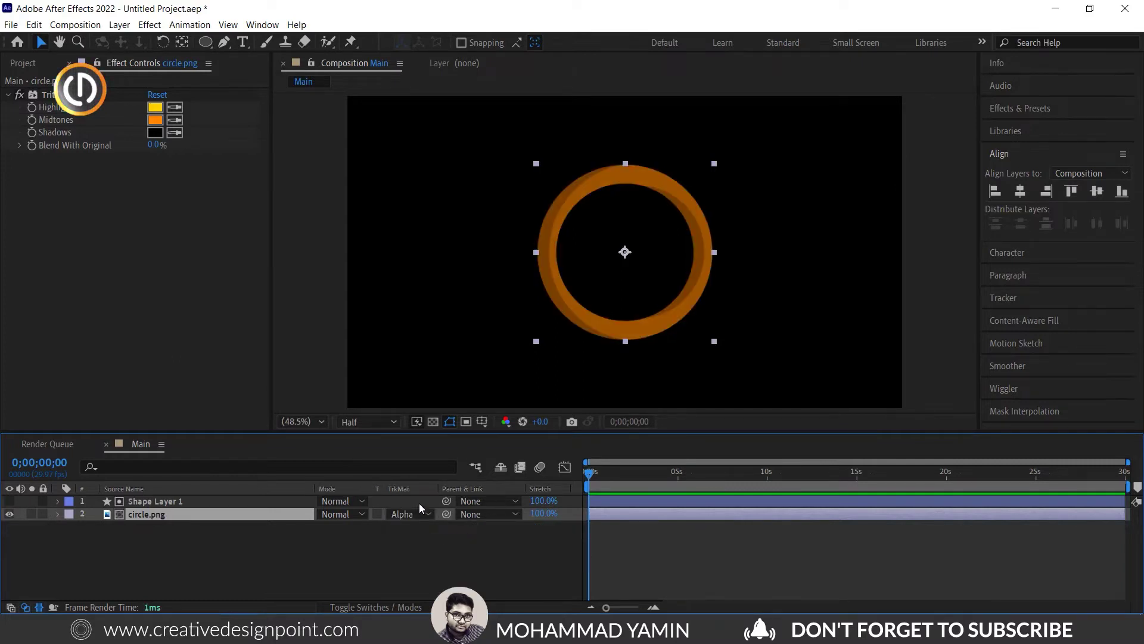
- Select Shape Layer 1 and expand its contents
{"action": "left_click", "coordinate": [136, 513]}
{"action": "left_click", "coordinate": [242, 548]}
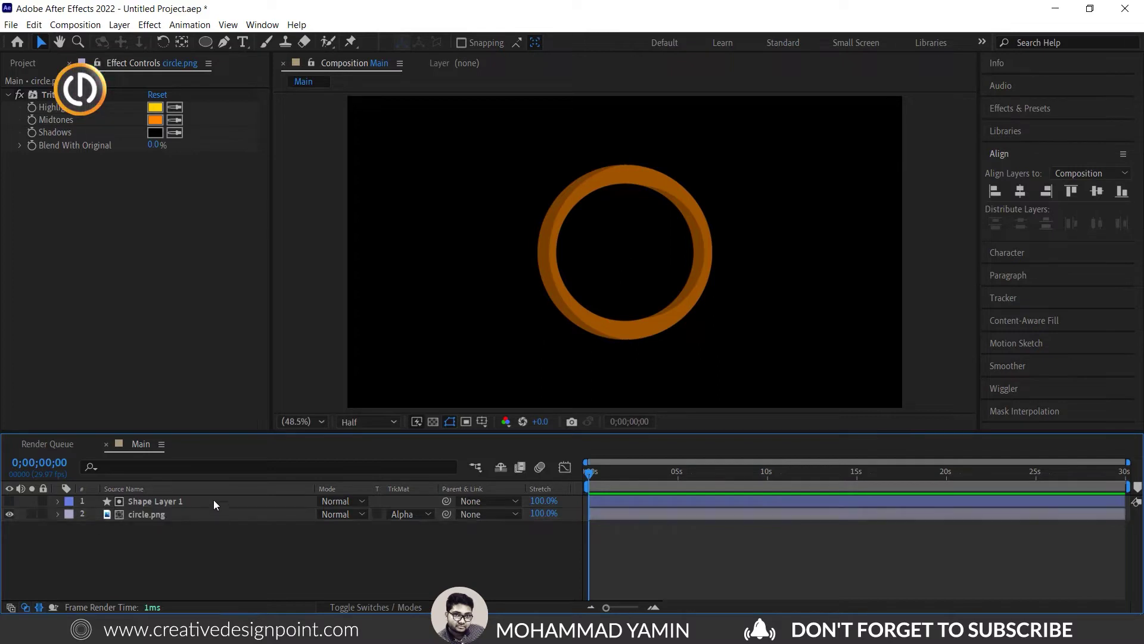
{"action": "left_click", "coordinate": [147, 502]}
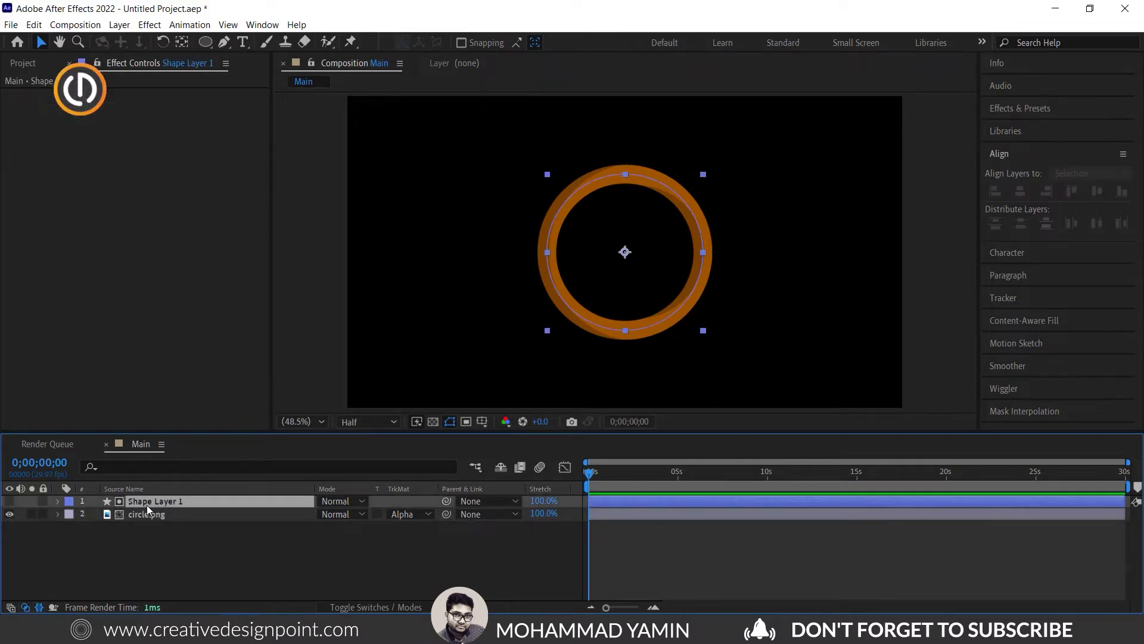
{"action": "left_click", "coordinate": [56, 500]}
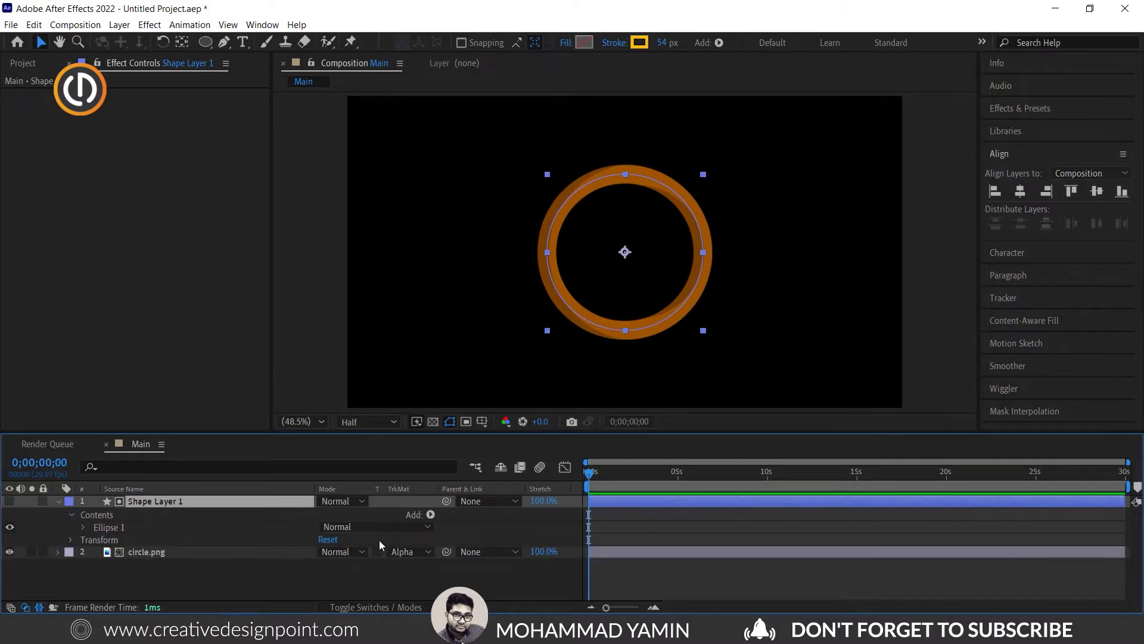
- Add Trim Paths to Shape Layer 1, test End, and leave it at 100%
{"action": "left_click", "coordinate": [430, 514]}
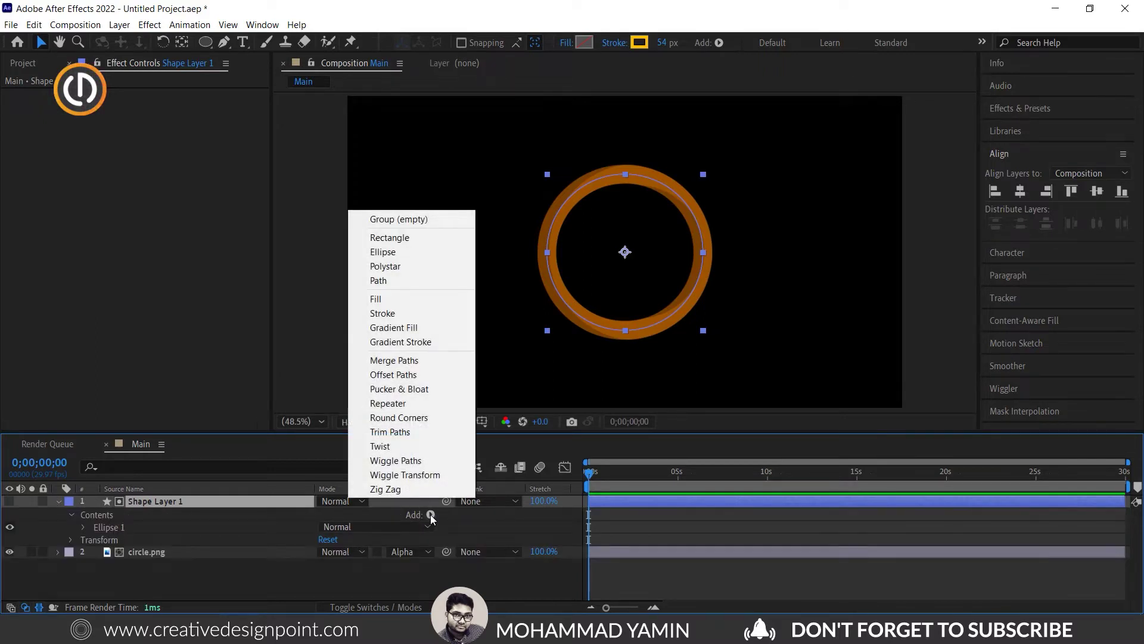
{"action": "left_click", "coordinate": [408, 432]}
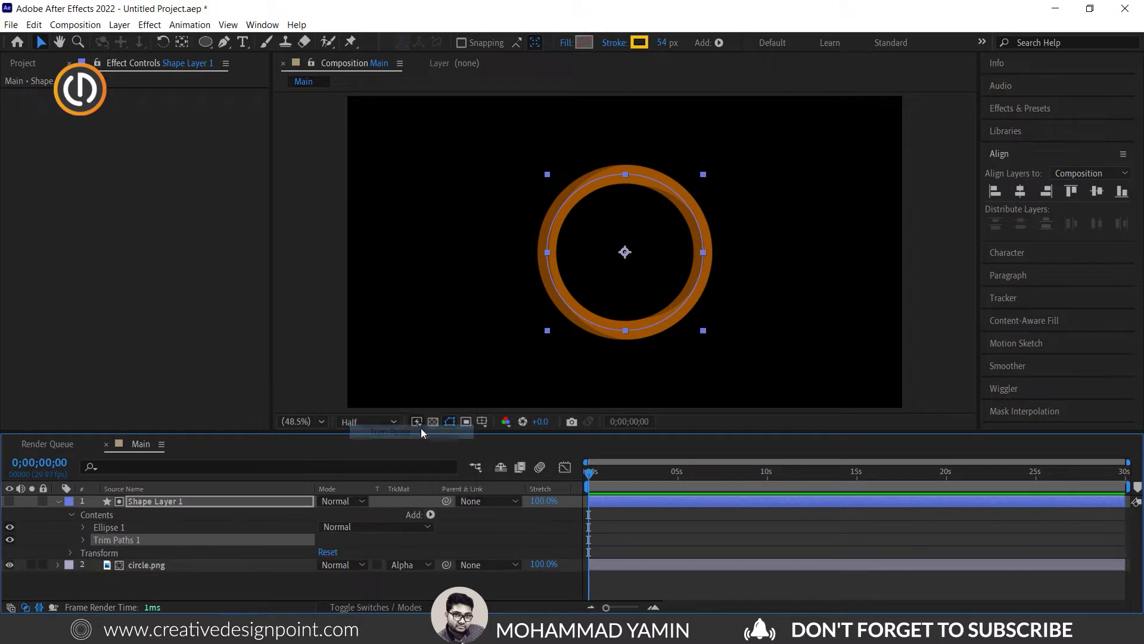
{"action": "left_click", "coordinate": [83, 540]}
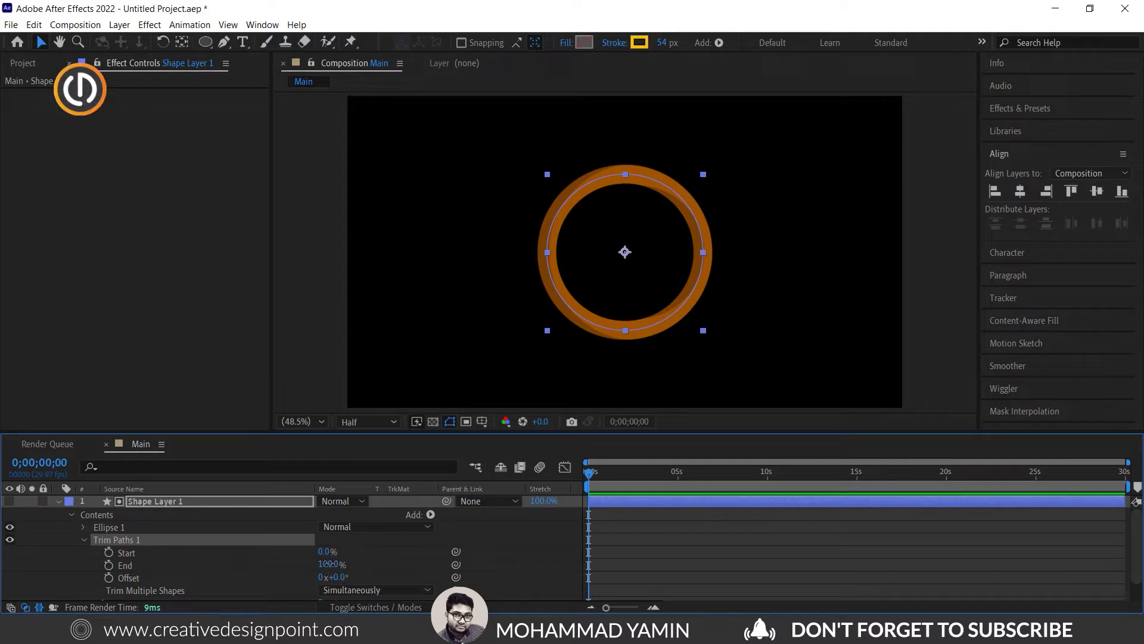
{"action": "mouse_move", "coordinate": [331, 567]}
{"action": "left_mouse_down"}
{"action": "mouse_move", "coordinate": [259, 566]}
{"action": "mouse_move", "coordinate": [312, 572]}
{"action": "mouse_move", "coordinate": [260, 566]}
{"action": "mouse_move", "coordinate": [653, 225]}
{"action": "left_mouse_up"}
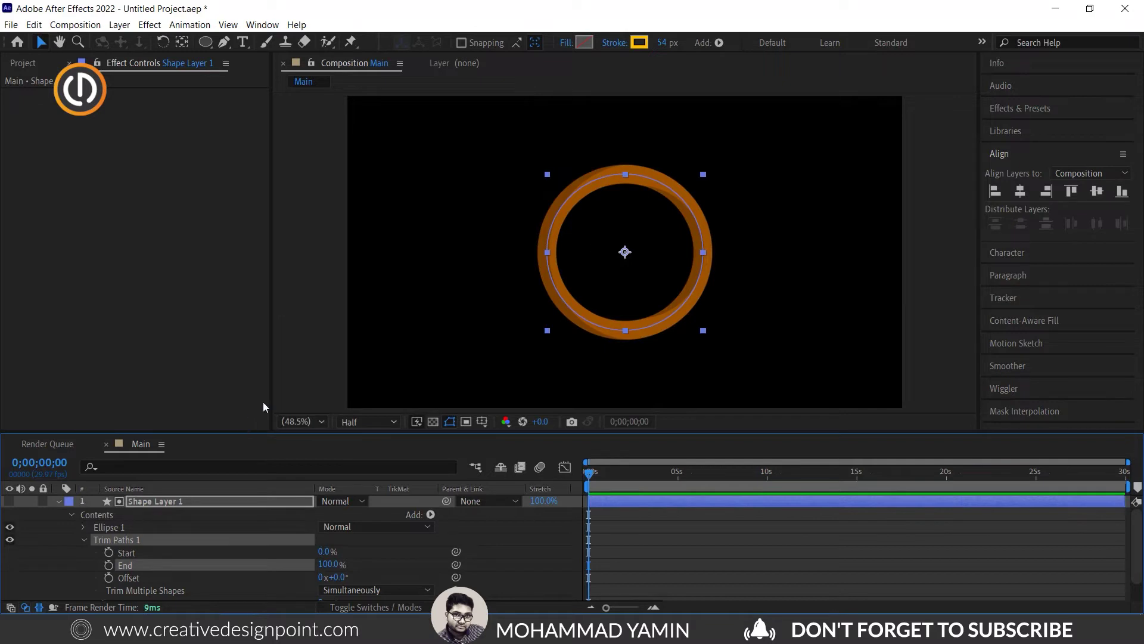
{"action": "left_click", "coordinate": [314, 369]}
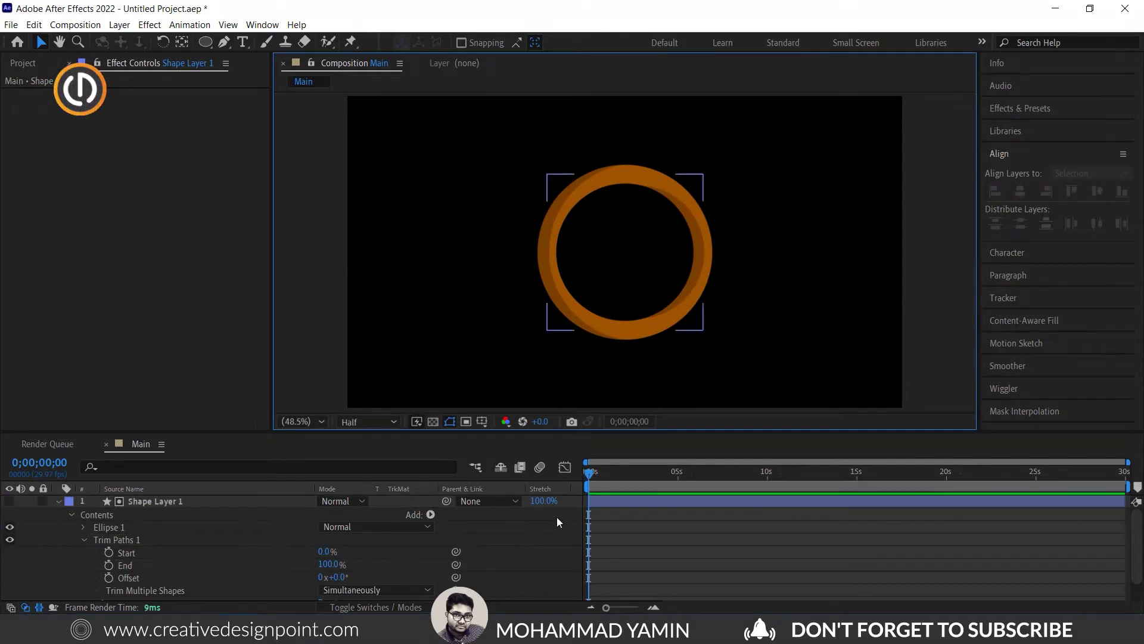
- Create a "0" text layer in Akhand-Black at about 217 px
{"action": "left_click", "coordinate": [242, 41]}
{"action": "left_click", "coordinate": [612, 262]}
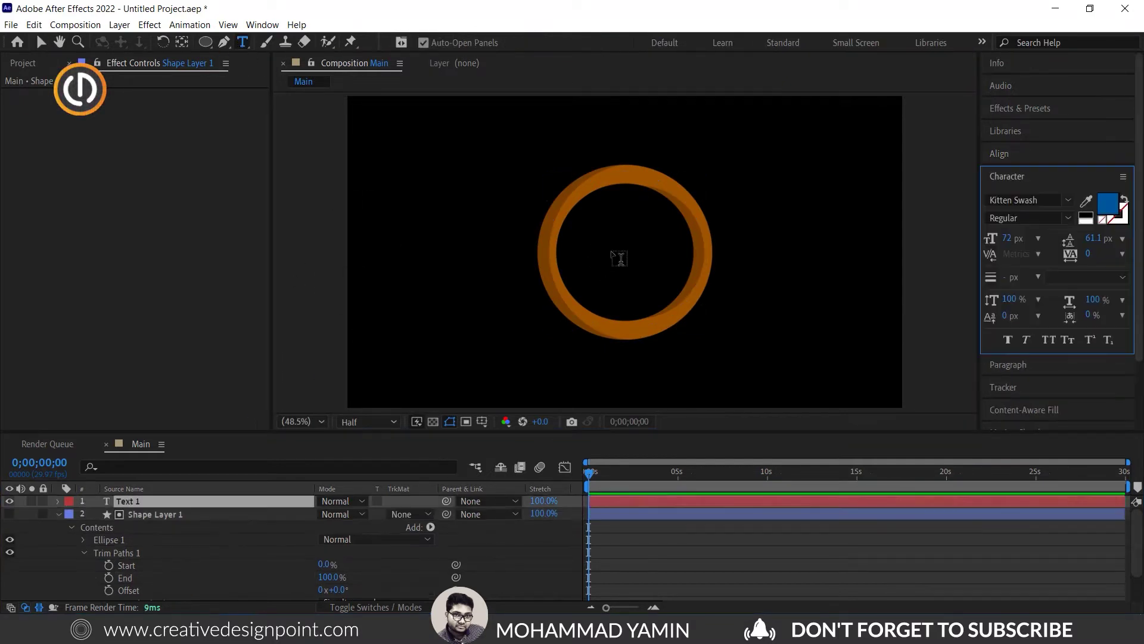
{"action": "type", "text": "0"}
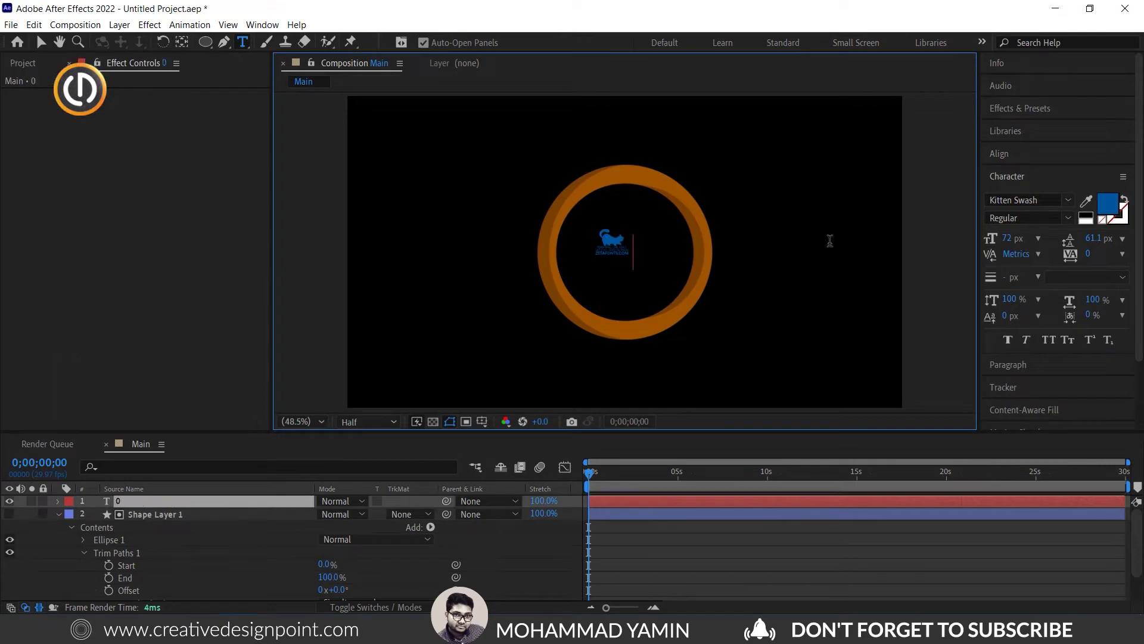
{"action": "key", "text": "ctrl+a"}
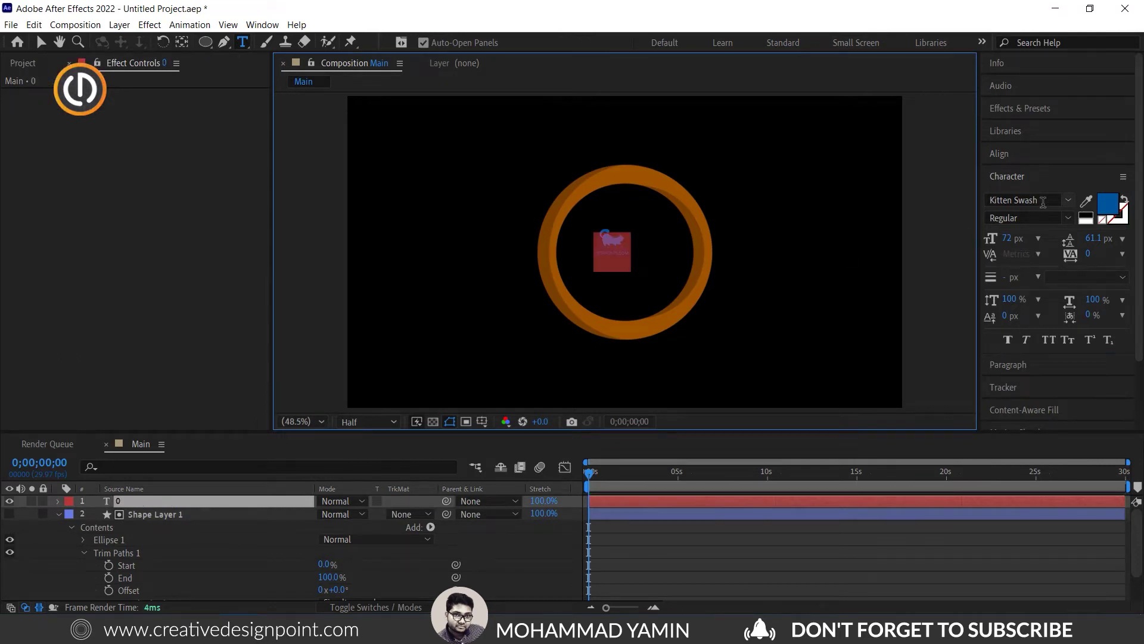
{"action": "left_click", "coordinate": [1043, 202]}
{"action": "type", "text": "a"}
{"action": "key", "text": "Return"}
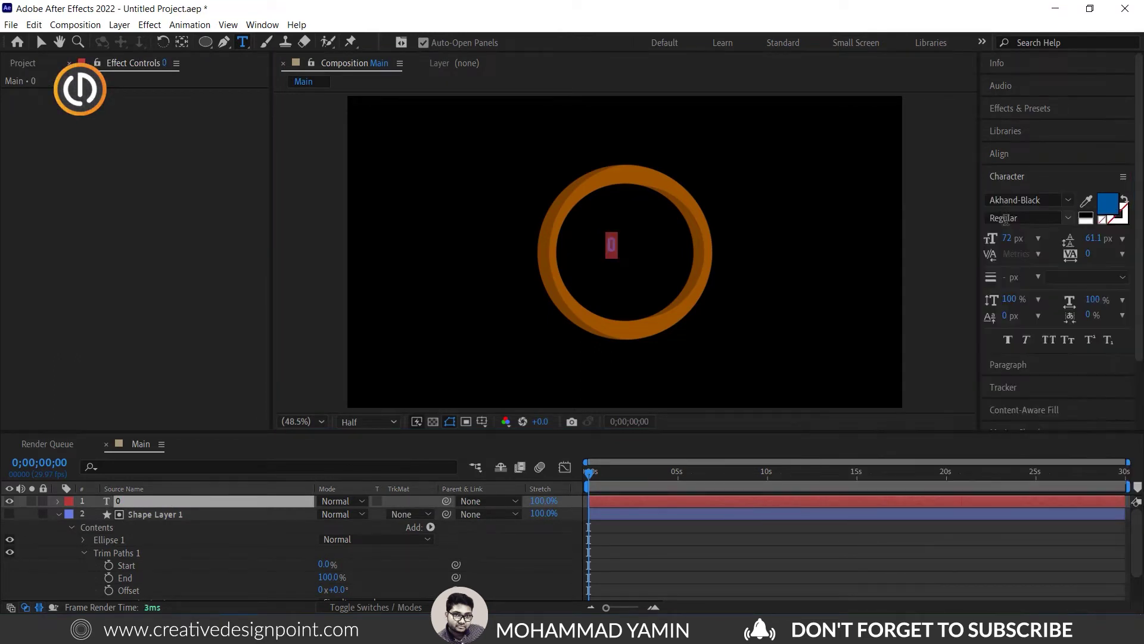
{"action": "left_click_drag", "start_coordinate": [1017, 240], "coordinate": [1128, 246]}
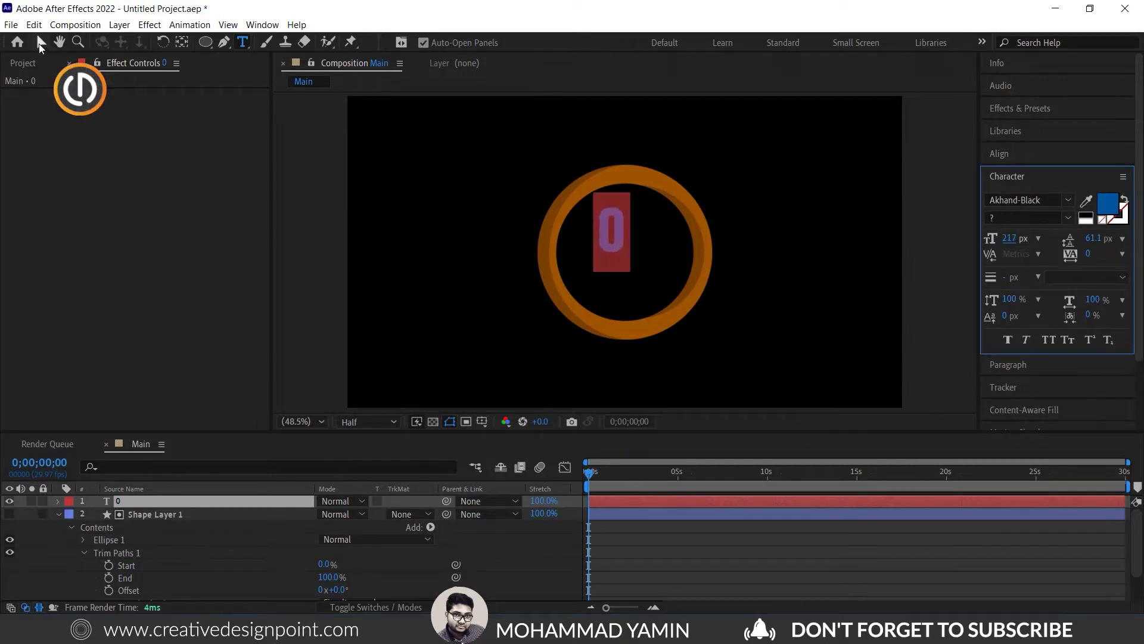
{"action": "left_click", "coordinate": [40, 42]}
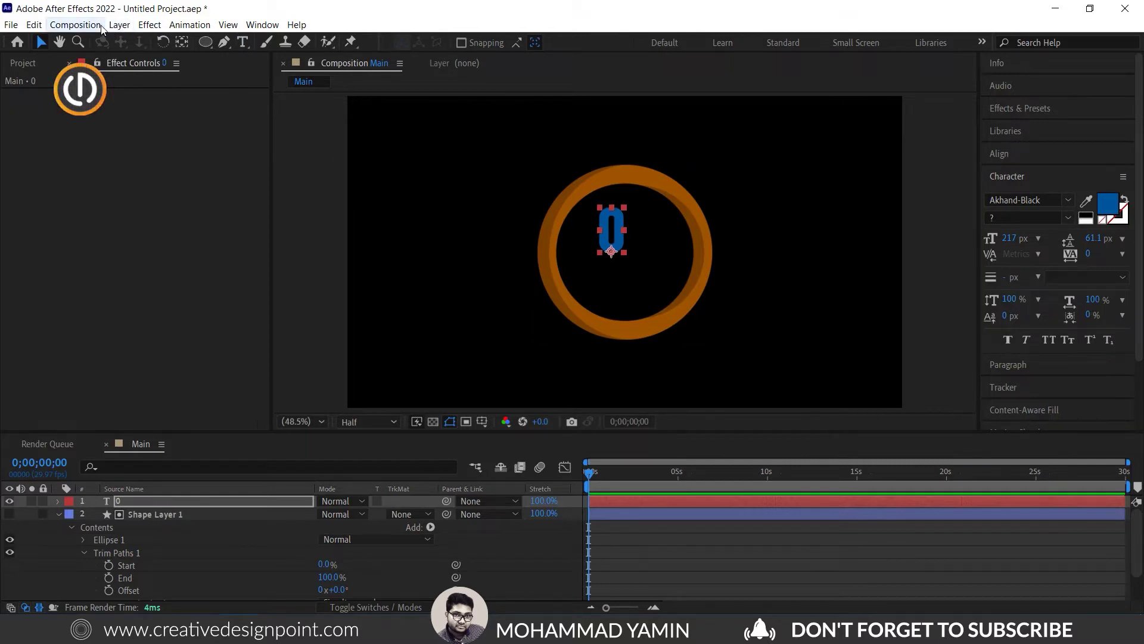
- Center the 0 text's anchor point and align it to the composition centre
{"action": "left_click", "coordinate": [116, 25]}
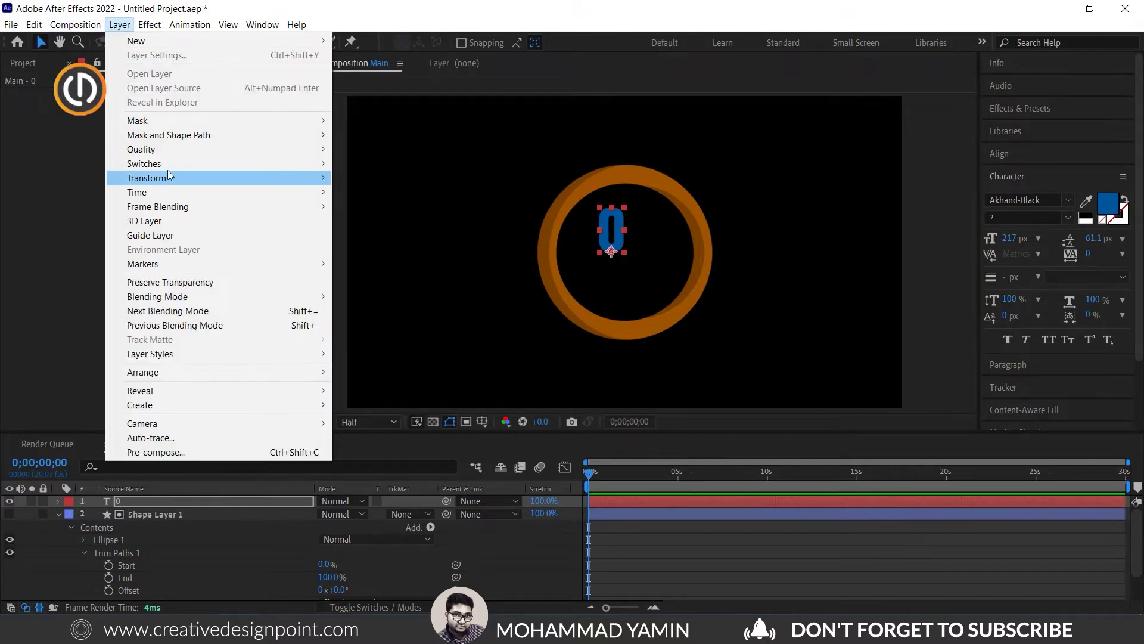
{"action": "mouse_move", "coordinate": [168, 178]}
{"action": "left_click", "coordinate": [488, 328]}
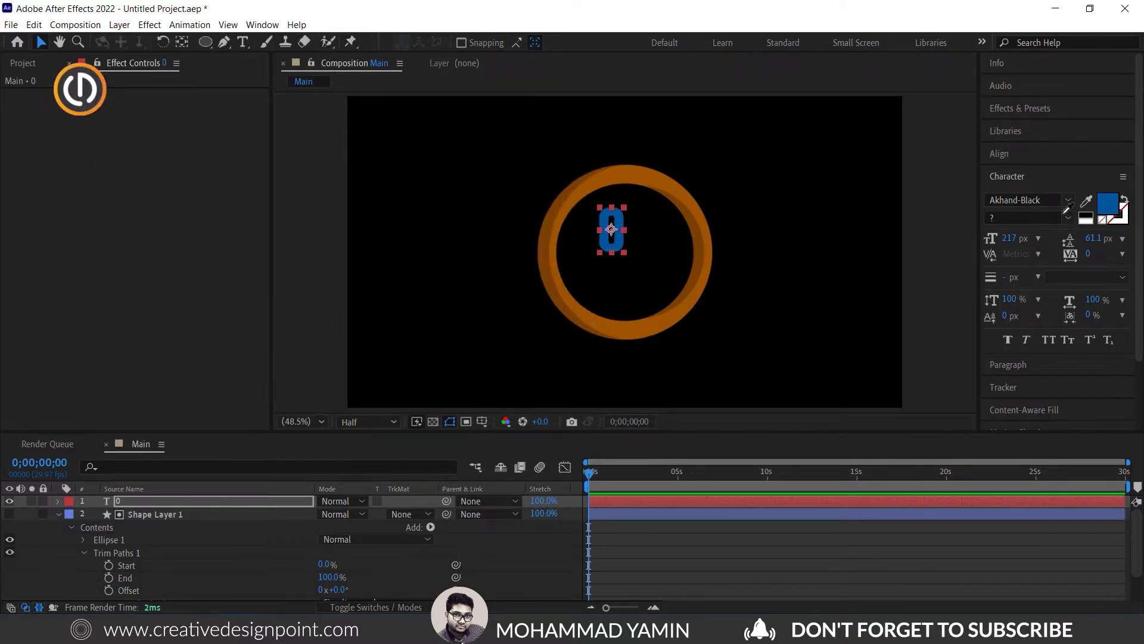
{"action": "left_click", "coordinate": [1016, 175]}
{"action": "left_click", "coordinate": [1021, 200]}
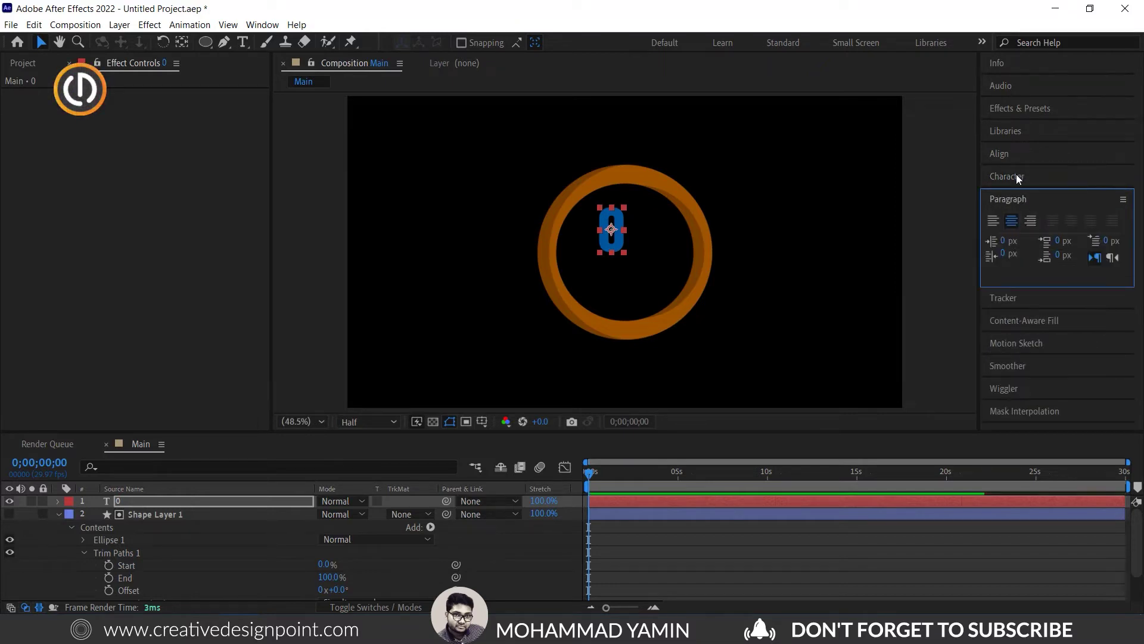
{"action": "left_click", "coordinate": [1018, 154]}
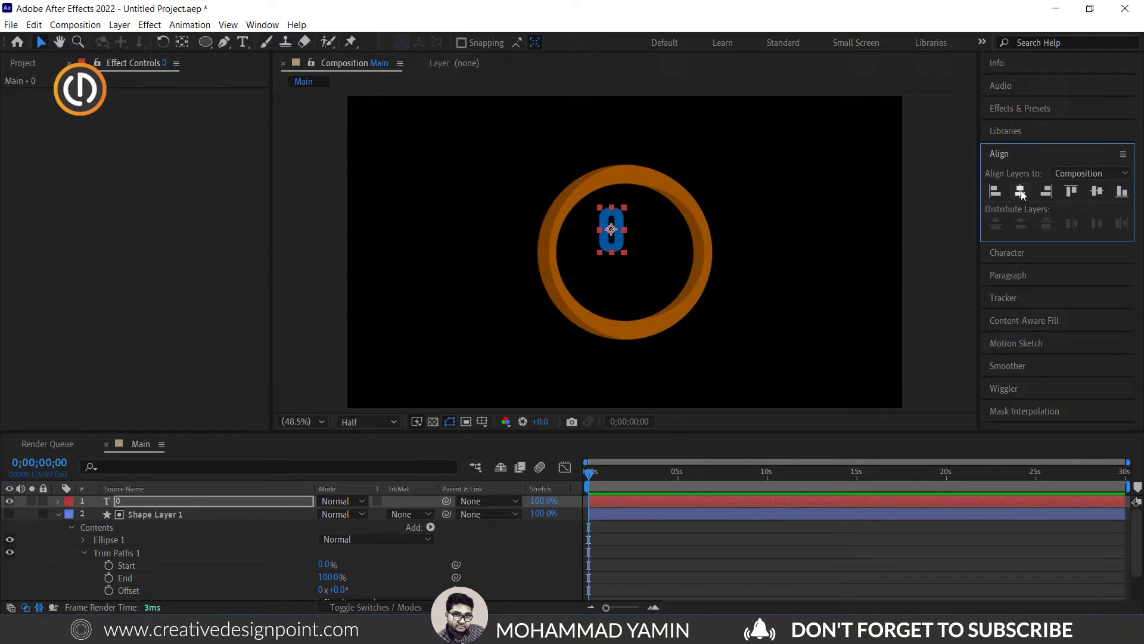
{"action": "left_click", "coordinate": [1021, 194]}
{"action": "left_click", "coordinate": [1101, 192]}
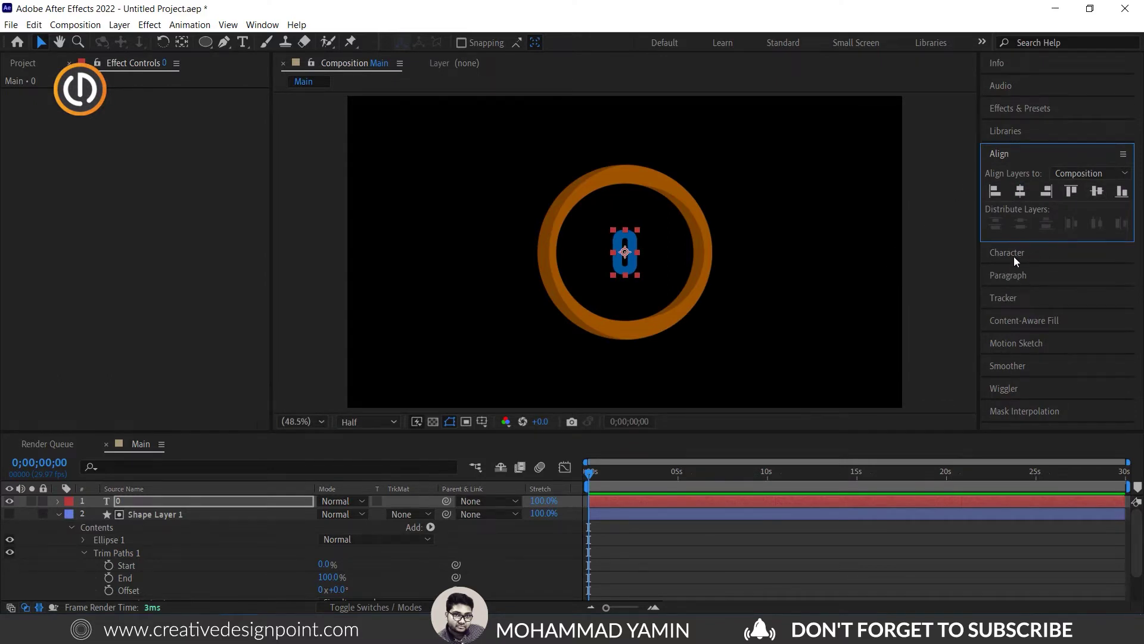
- Replace the counter's 0 text with 100%
{"action": "left_click", "coordinate": [242, 42]}
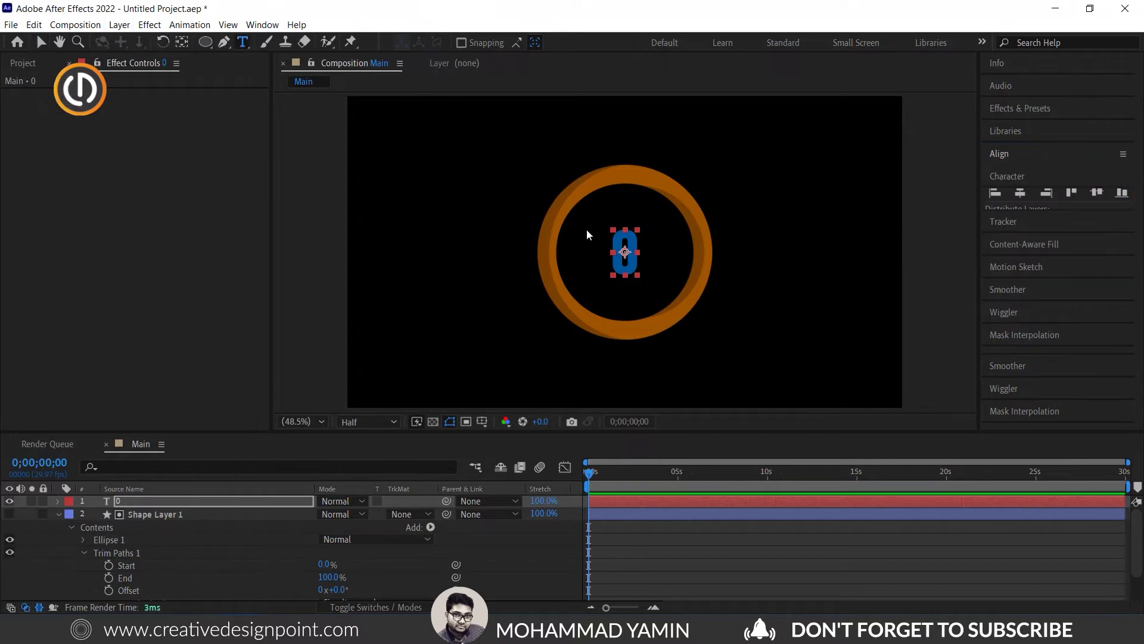
{"action": "double_click", "coordinate": [626, 251]}
{"action": "type", "text": "100"}
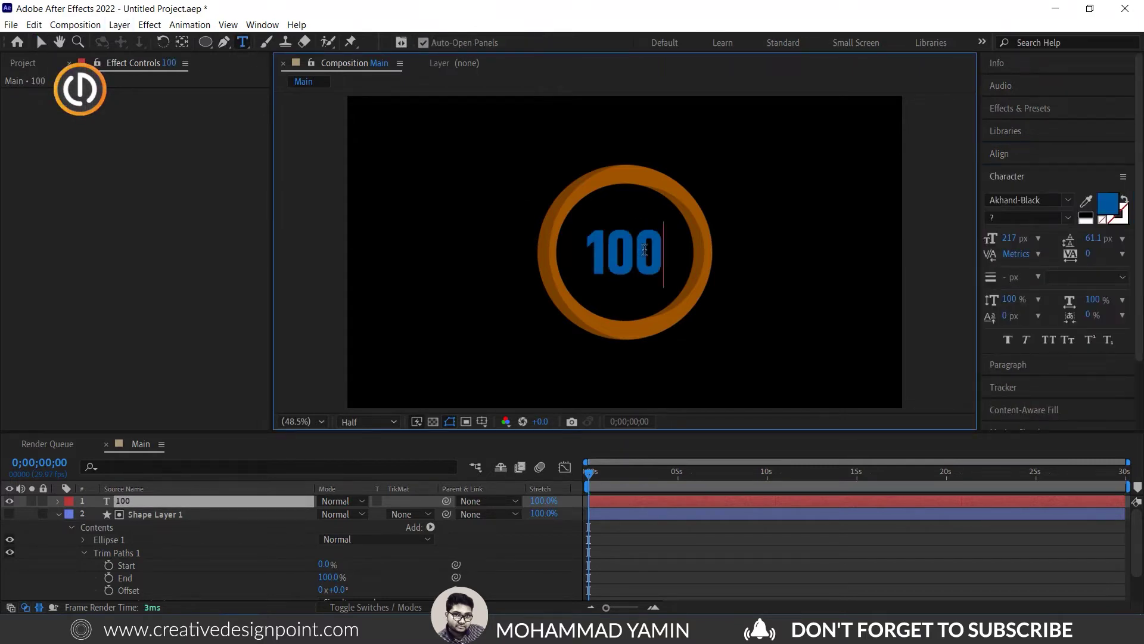
{"action": "type", "text": "%"}
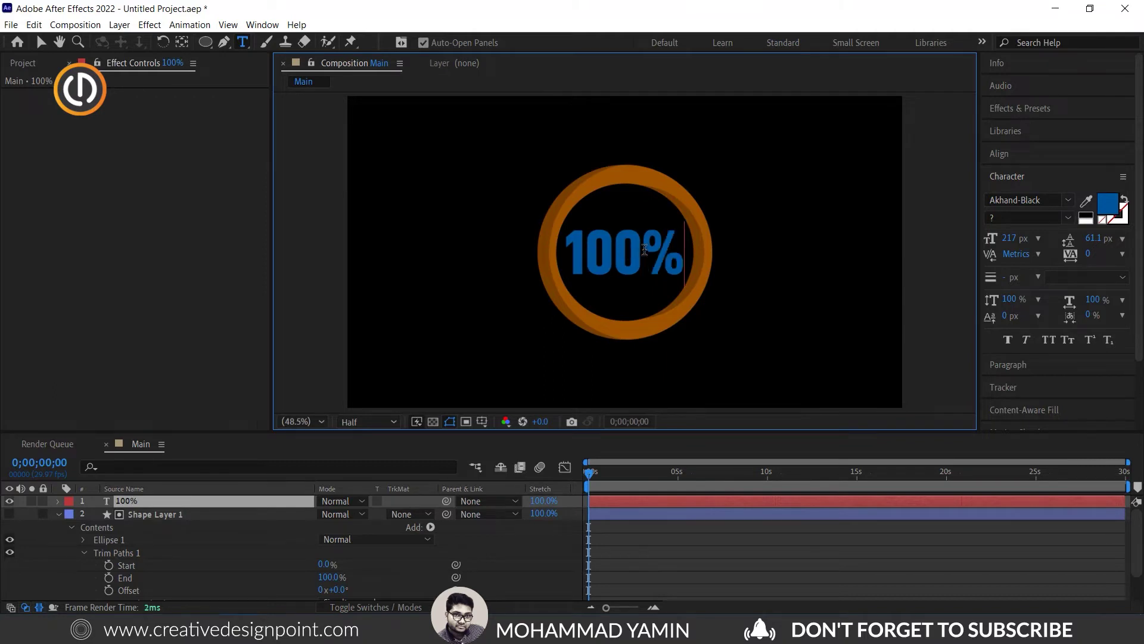
{"action": "left_click", "coordinate": [40, 42]}
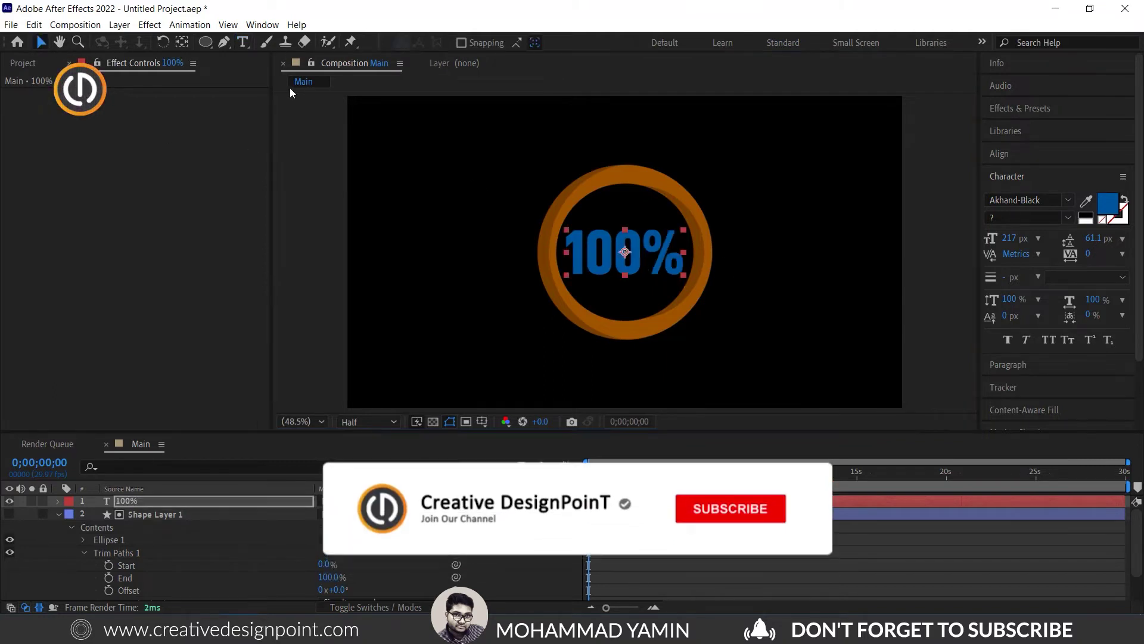
- Shrink the 100% text to 163 px and re-centre it vertically in the composition
{"action": "left_click_drag", "start_coordinate": [1011, 238], "coordinate": [974, 237]}
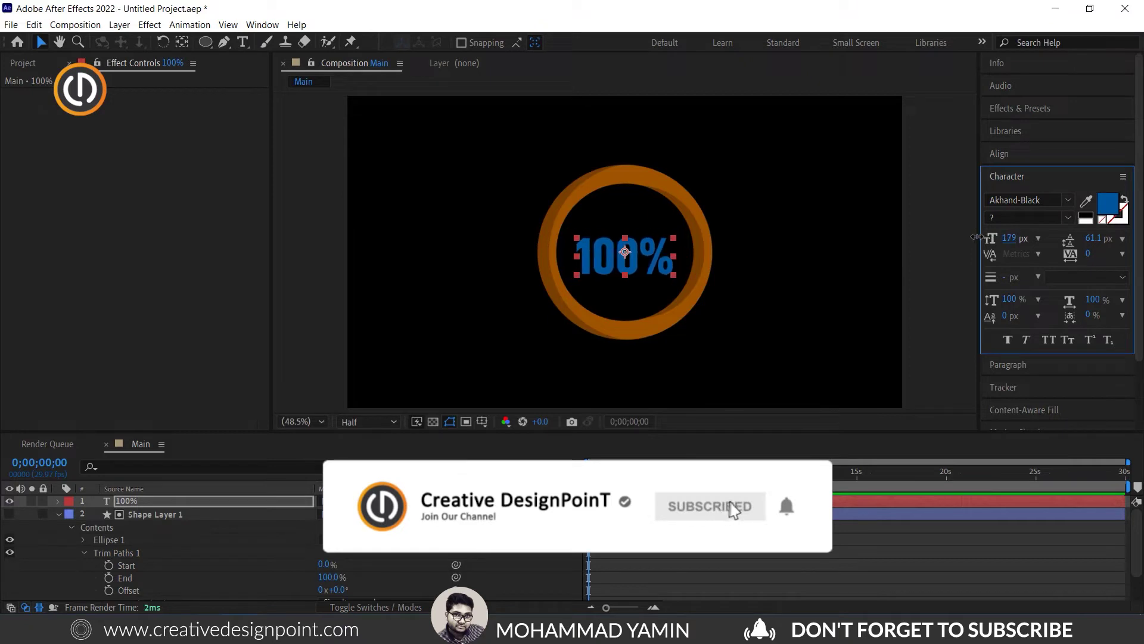
{"action": "left_click", "coordinate": [1019, 153]}
{"action": "left_click", "coordinate": [1101, 192]}
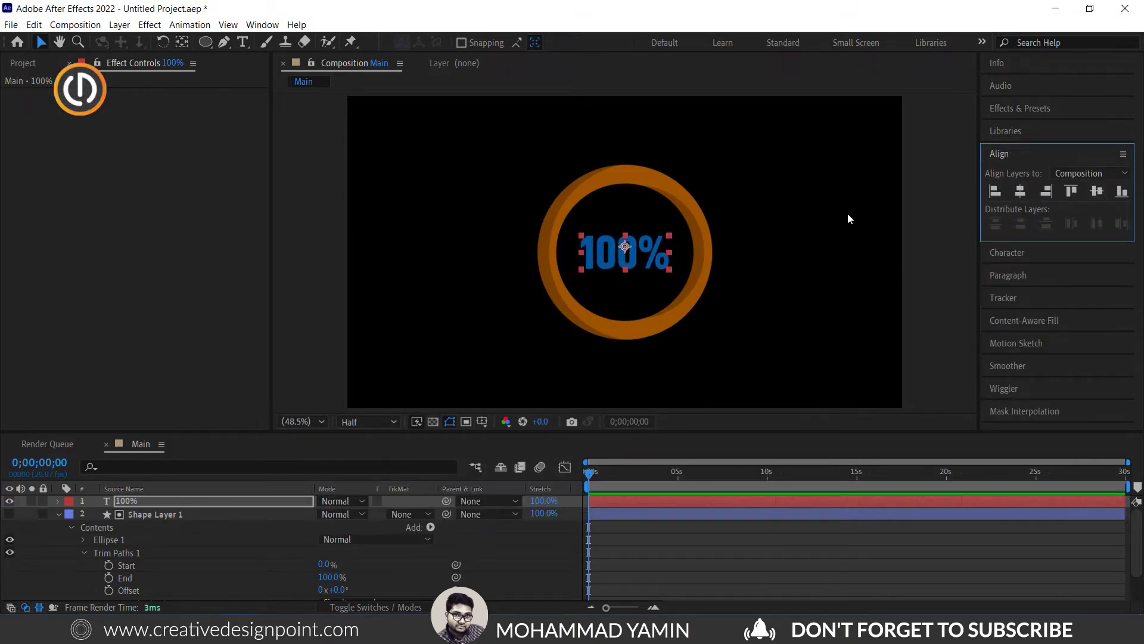
- Fill the counter text with the ring's orange using the eyedropper
{"action": "left_click", "coordinate": [933, 240]}
{"action": "left_click", "coordinate": [620, 255]}
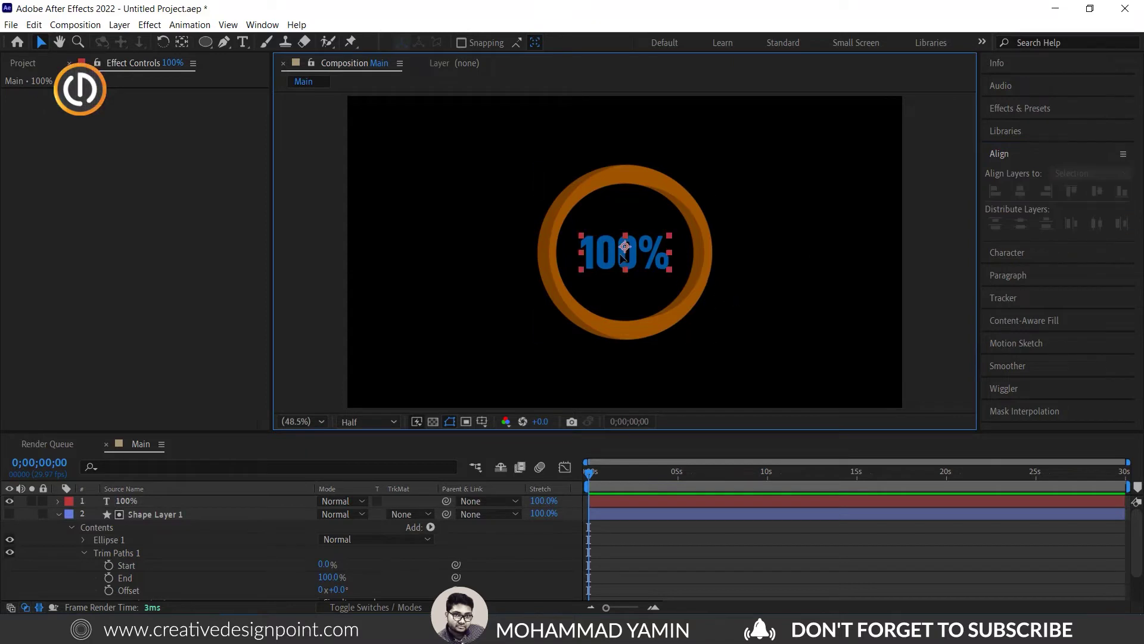
{"action": "left_click", "coordinate": [1024, 255]}
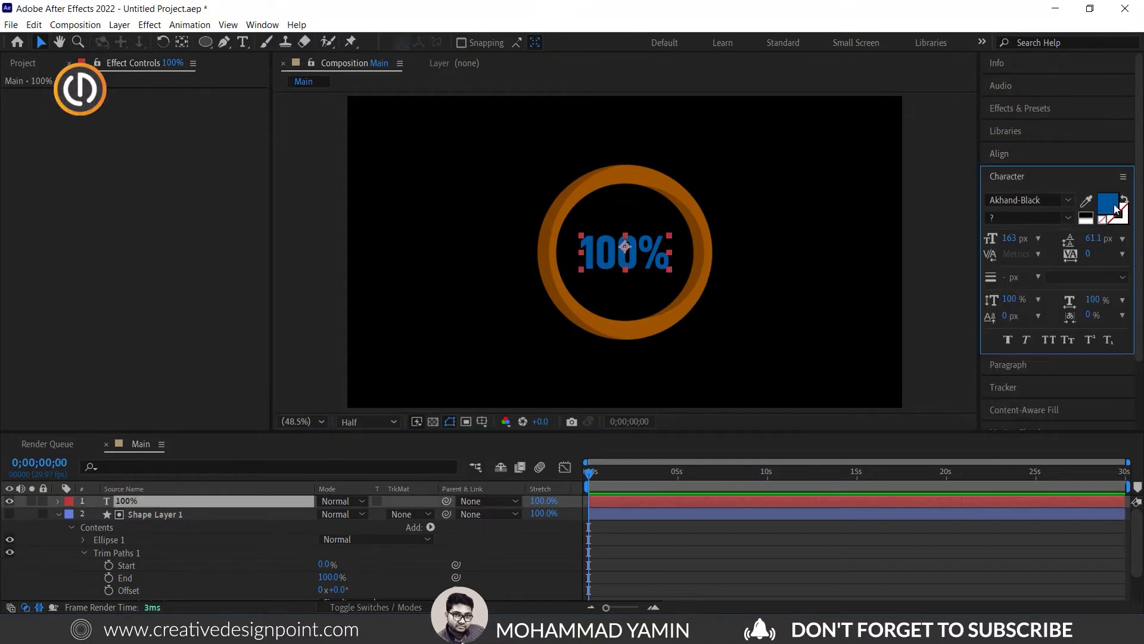
{"action": "left_click", "coordinate": [1086, 202]}
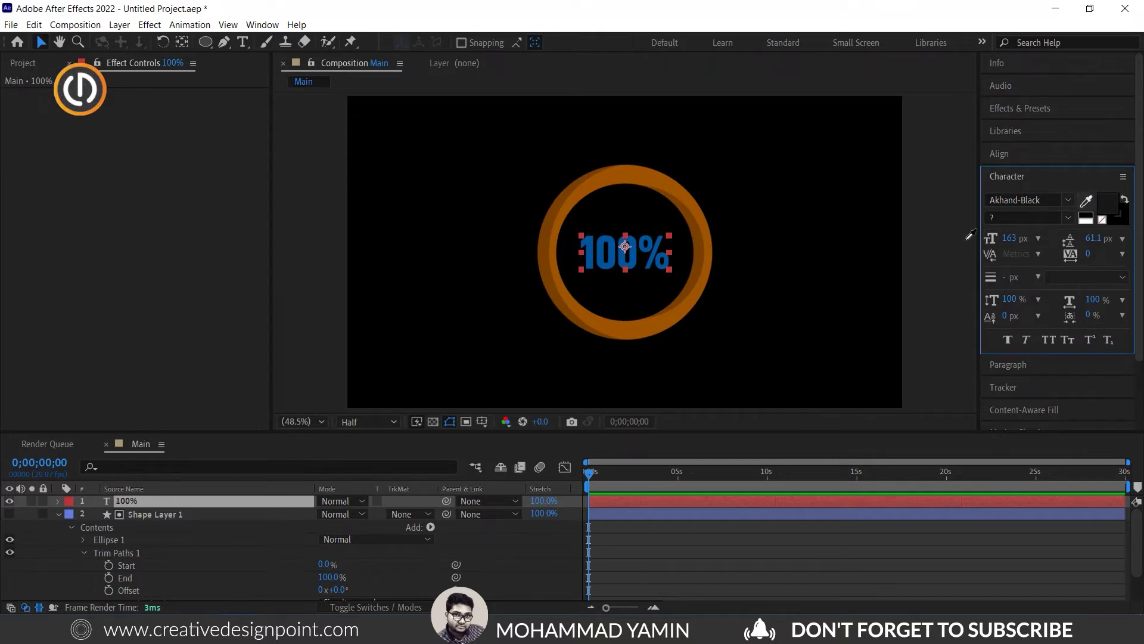
{"action": "left_click", "coordinate": [687, 304]}
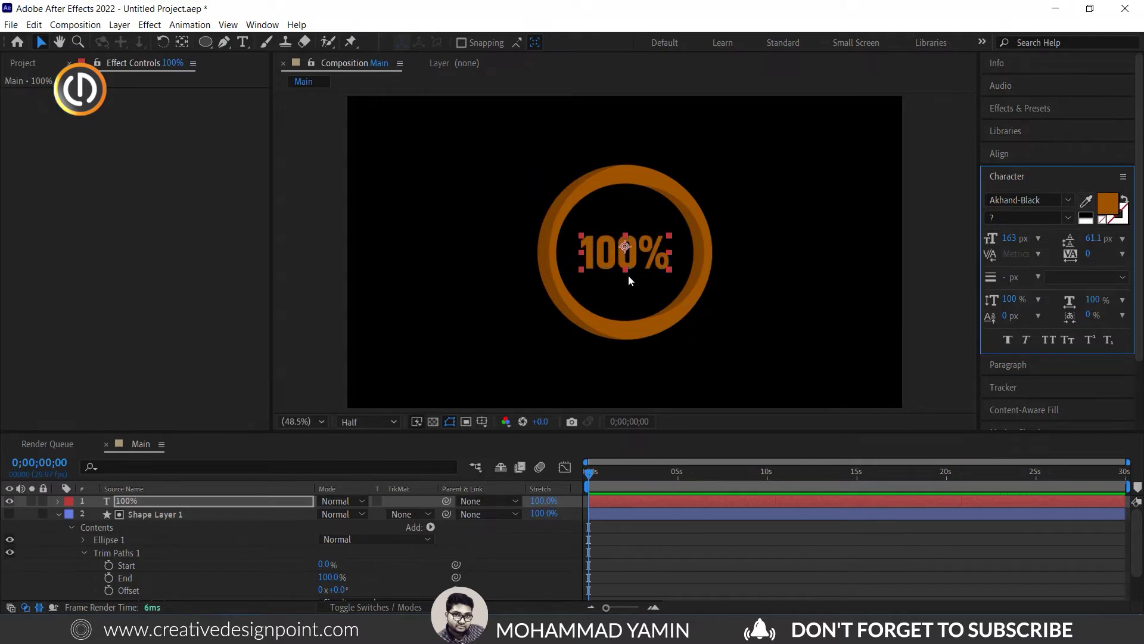
- Delete the % sign so the counter reads 100
{"action": "left_click", "coordinate": [938, 260]}
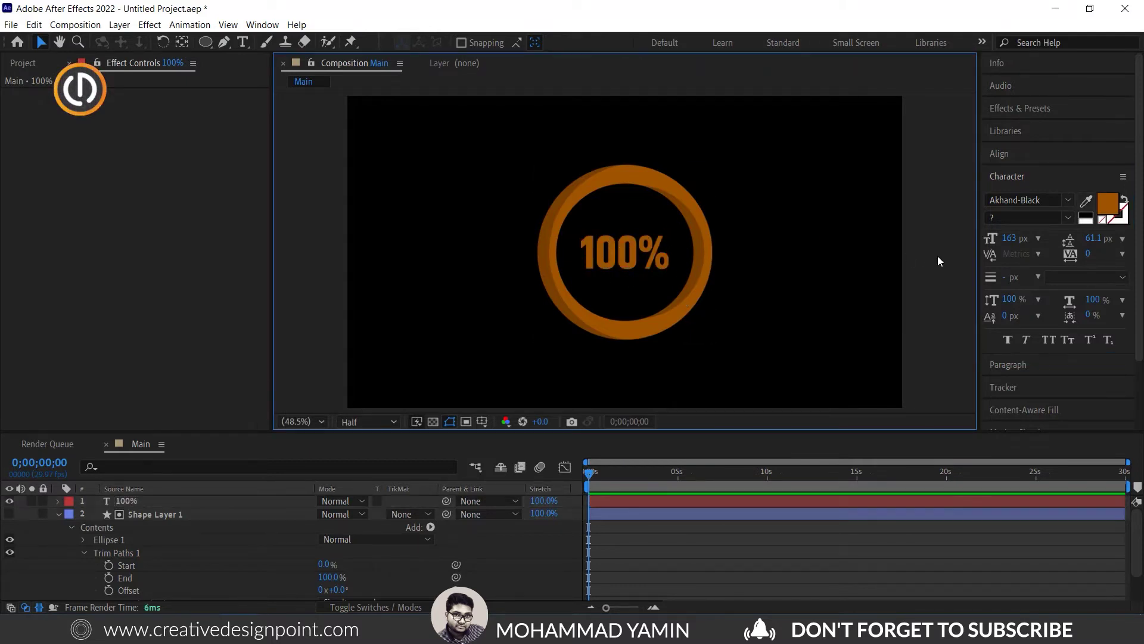
{"action": "left_click", "coordinate": [243, 41]}
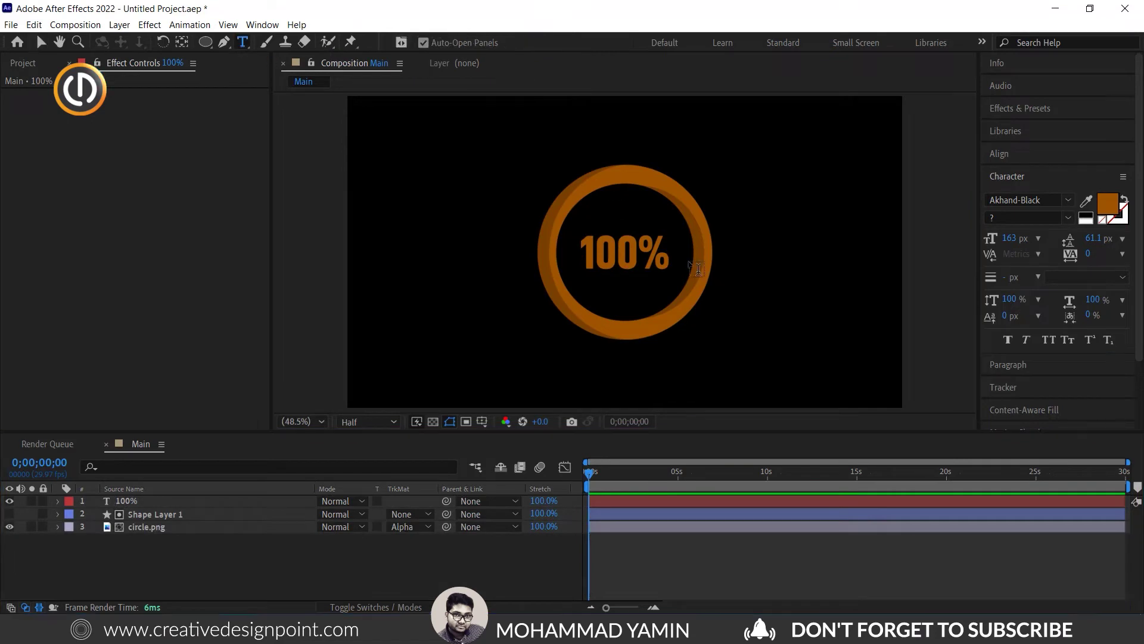
{"action": "left_click", "coordinate": [653, 254]}
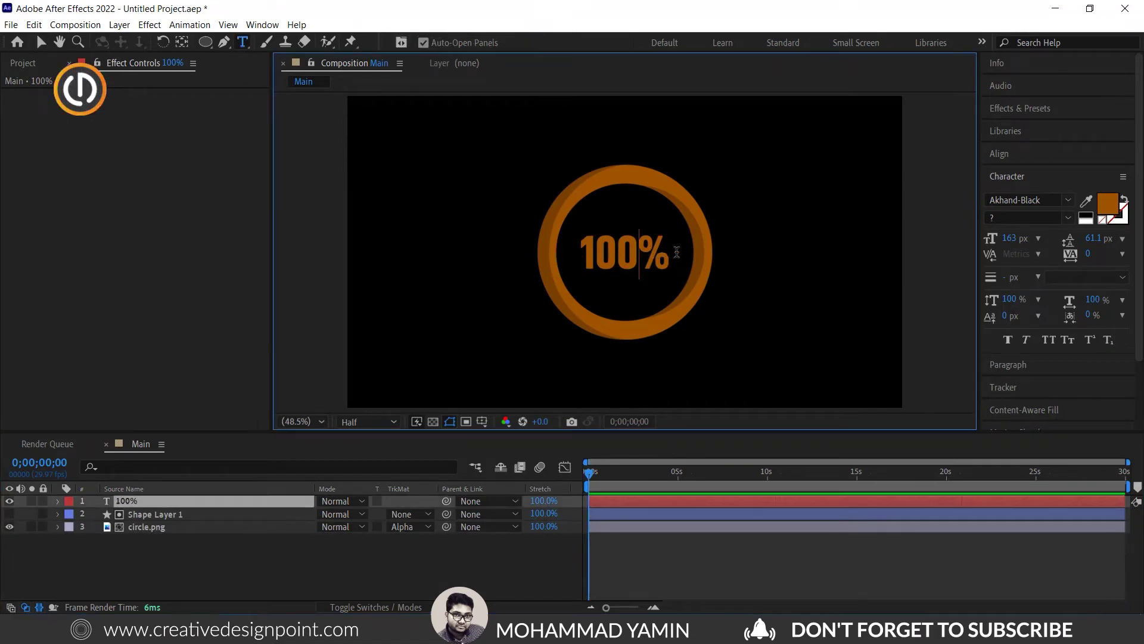
{"action": "key", "text": "Delete"}
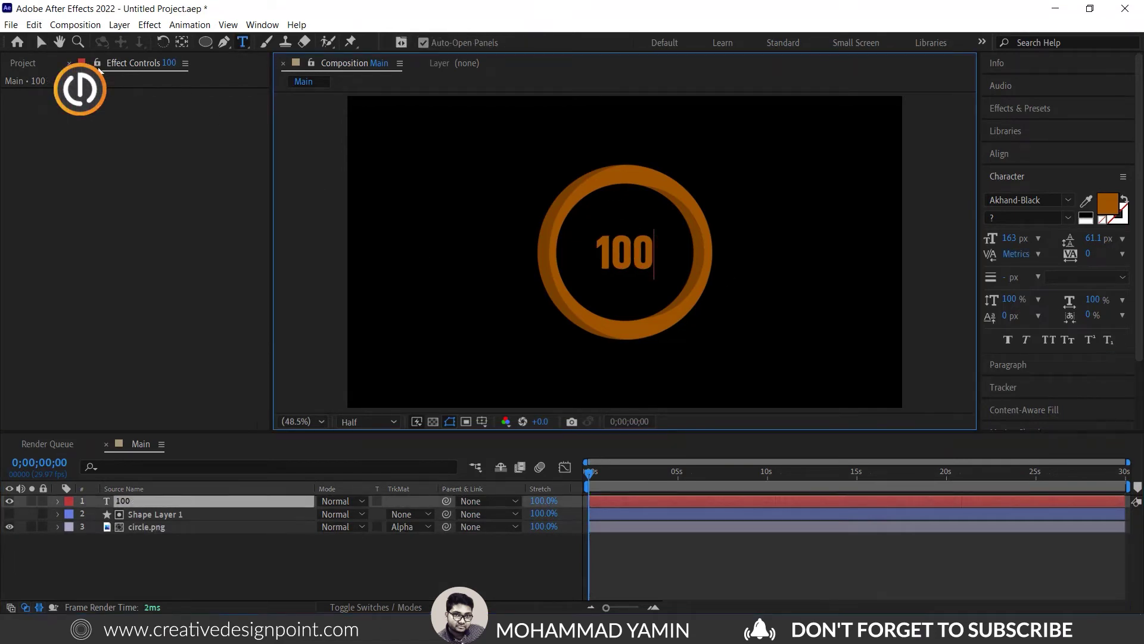
{"action": "left_click", "coordinate": [39, 43]}
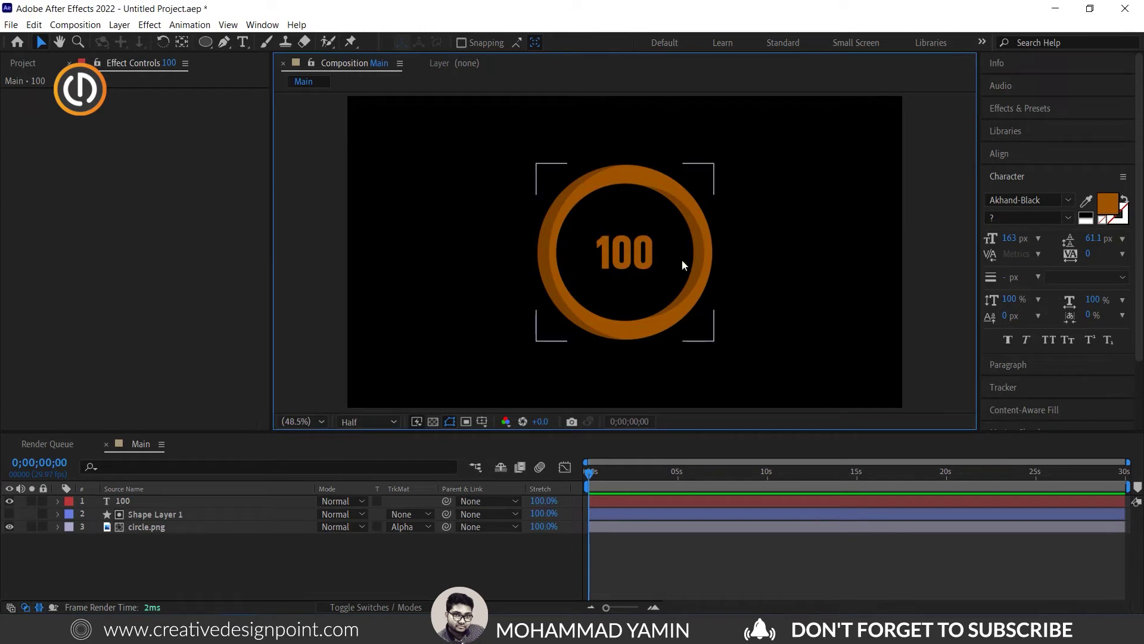
- Search Effects & Presets for Slider Control and apply it to the 100 text layer
{"action": "left_click", "coordinate": [144, 503]}
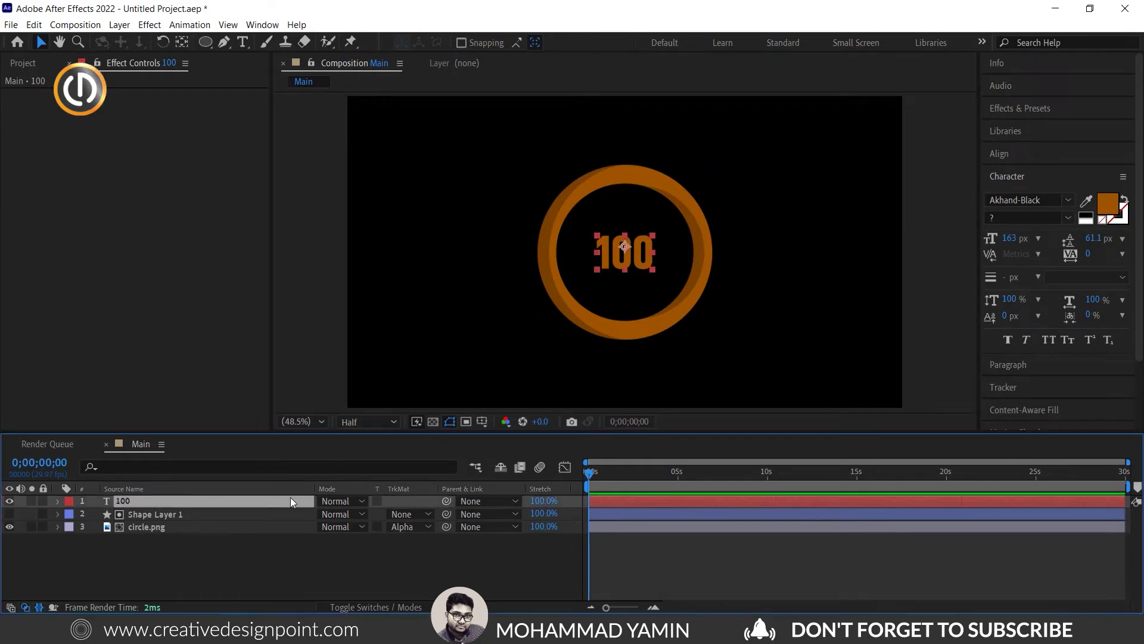
{"action": "left_click", "coordinate": [1033, 110]}
{"action": "type", "text": "tritone"}
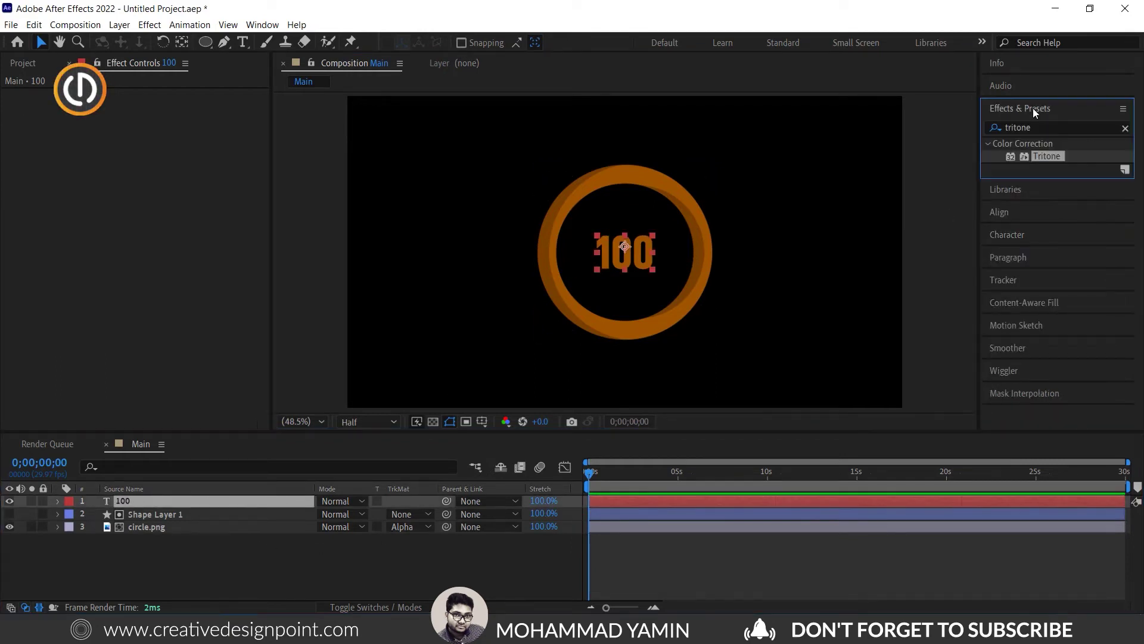
{"action": "key", "text": "Return"}
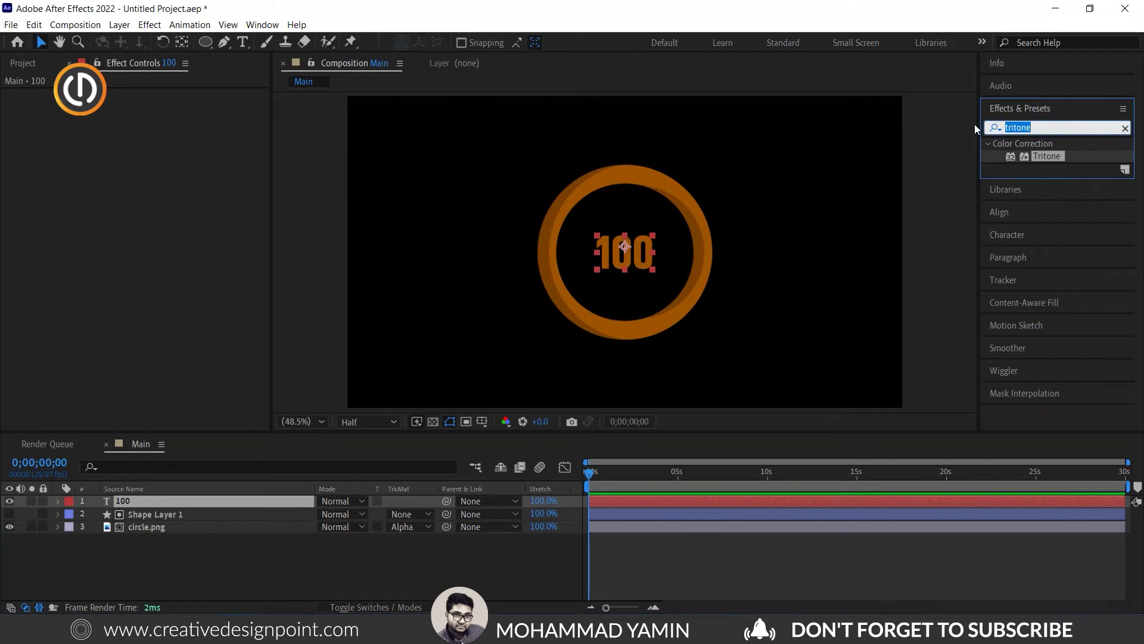
{"action": "key", "text": "BackSpace"}
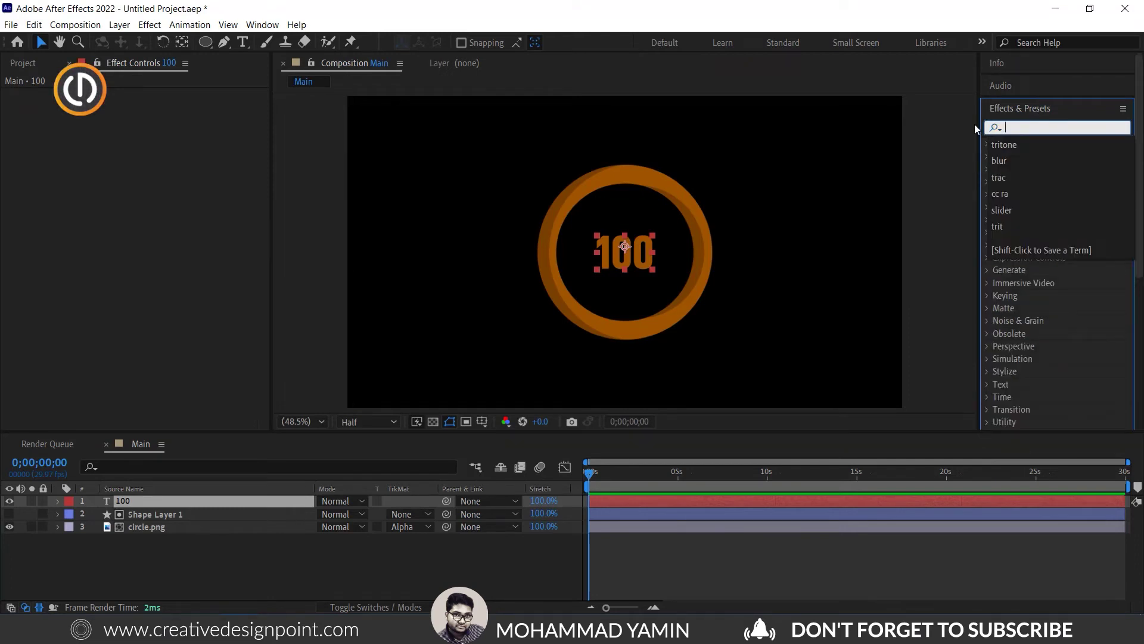
{"action": "type", "text": "slider"}
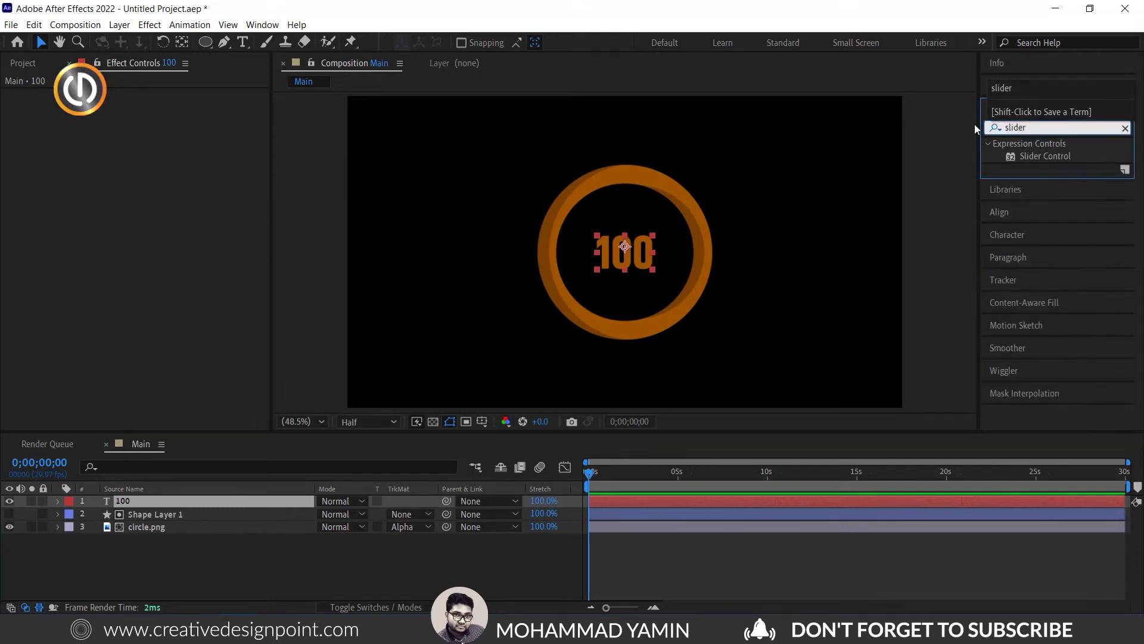
{"action": "type", "text": " con"}
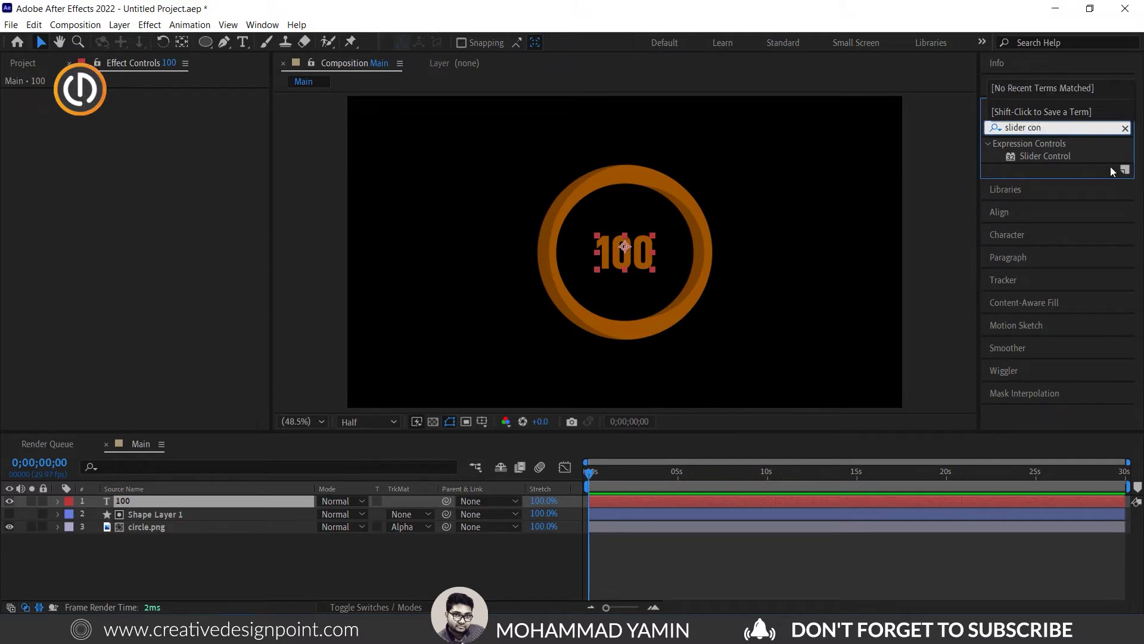
{"action": "left_click", "coordinate": [192, 555]}
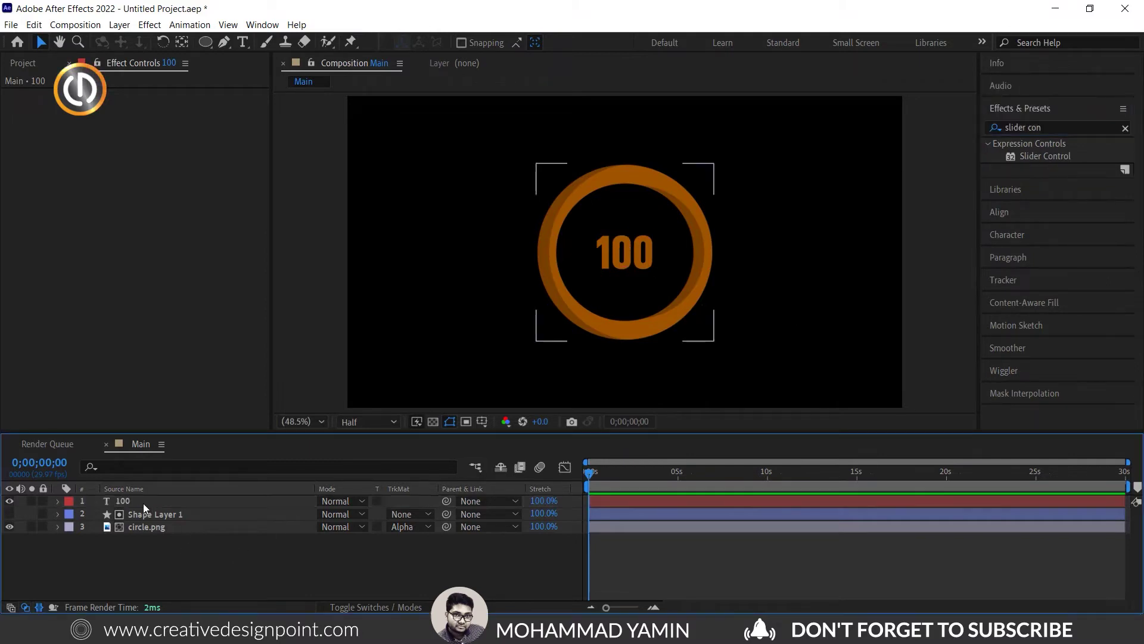
{"action": "left_click", "coordinate": [126, 500]}
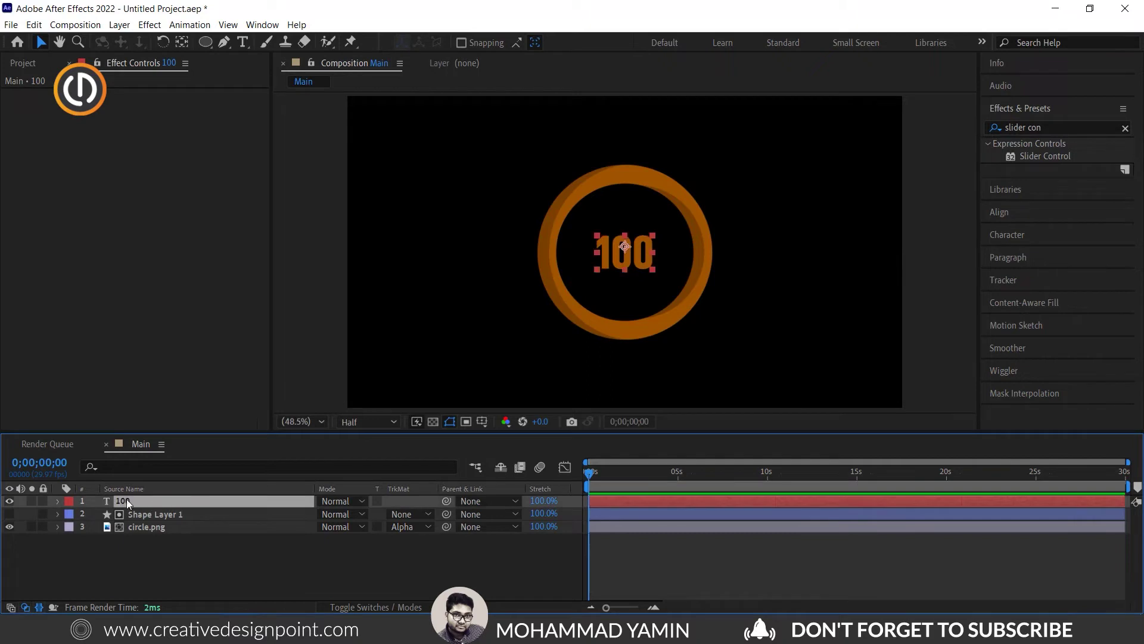
{"action": "double_click", "coordinate": [1050, 156]}
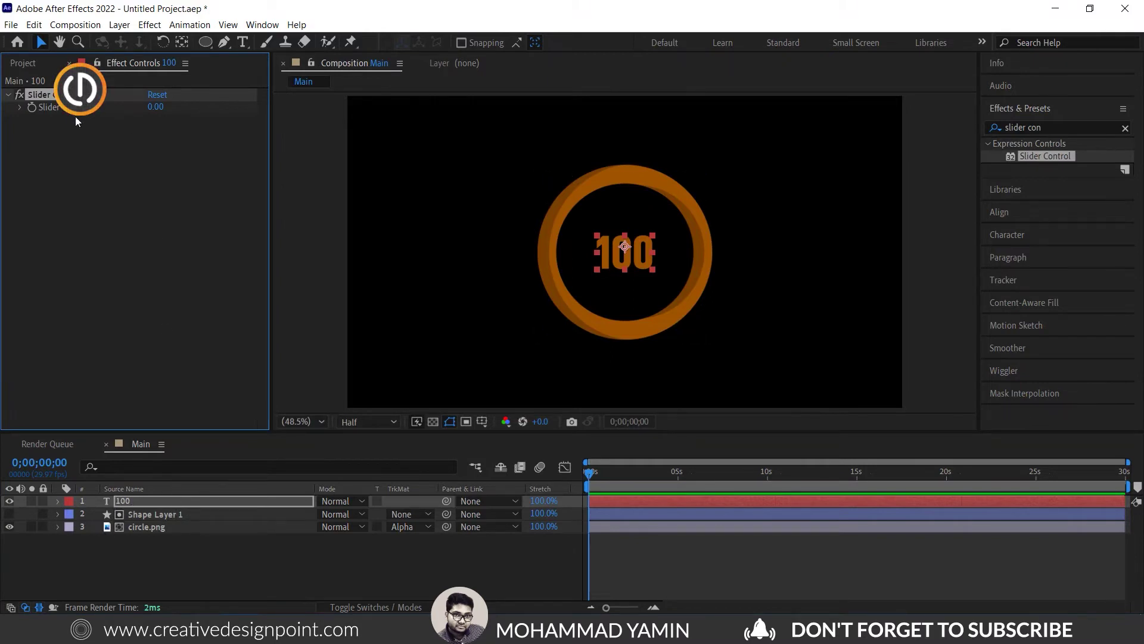
{"action": "left_click", "coordinate": [294, 543]}
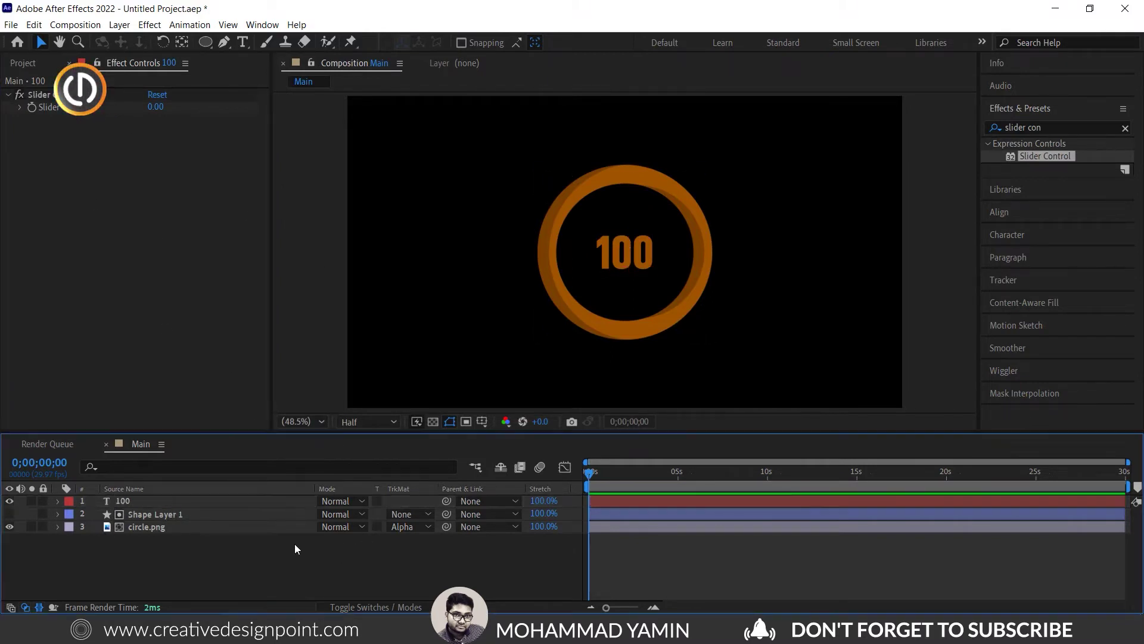
{"action": "left_click", "coordinate": [129, 503]}
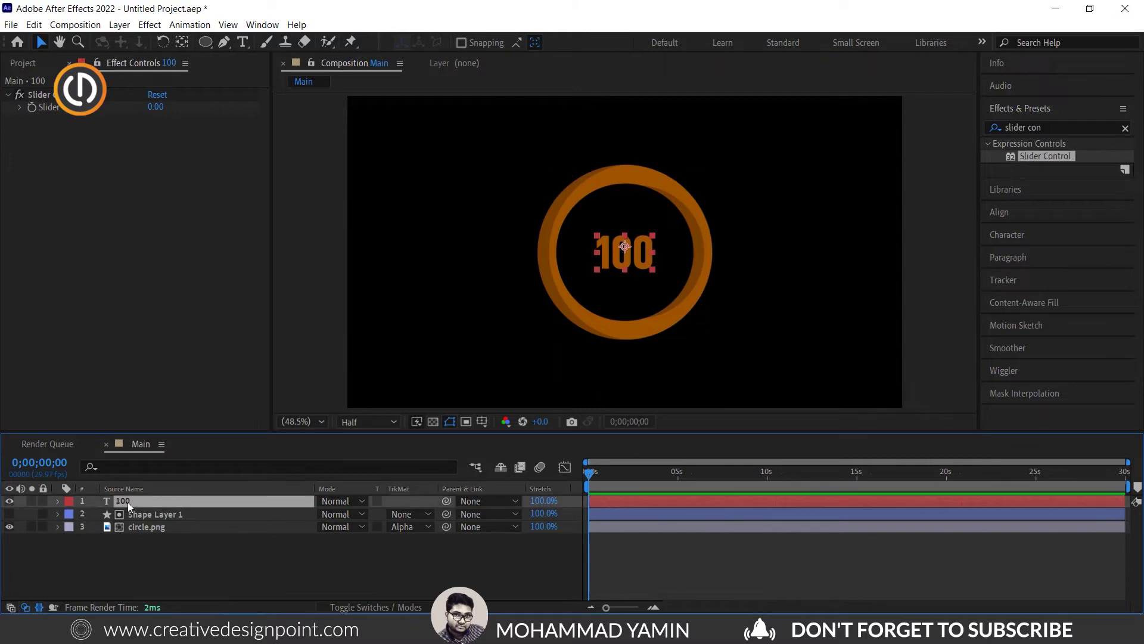
- Add a Source Text expression pick-whipped to effect("Slider Control")("Slider")
{"action": "left_click", "coordinate": [56, 502]}
{"action": "left_click", "coordinate": [70, 515]}
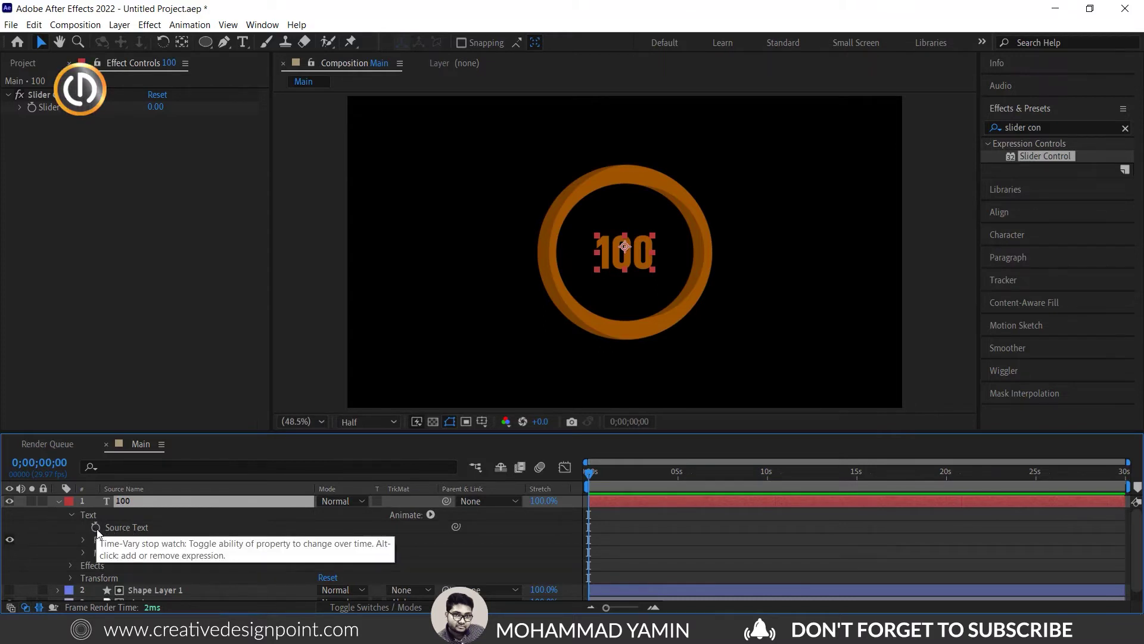
{"action": "left_click", "coordinate": [96, 527], "text": "alt"}
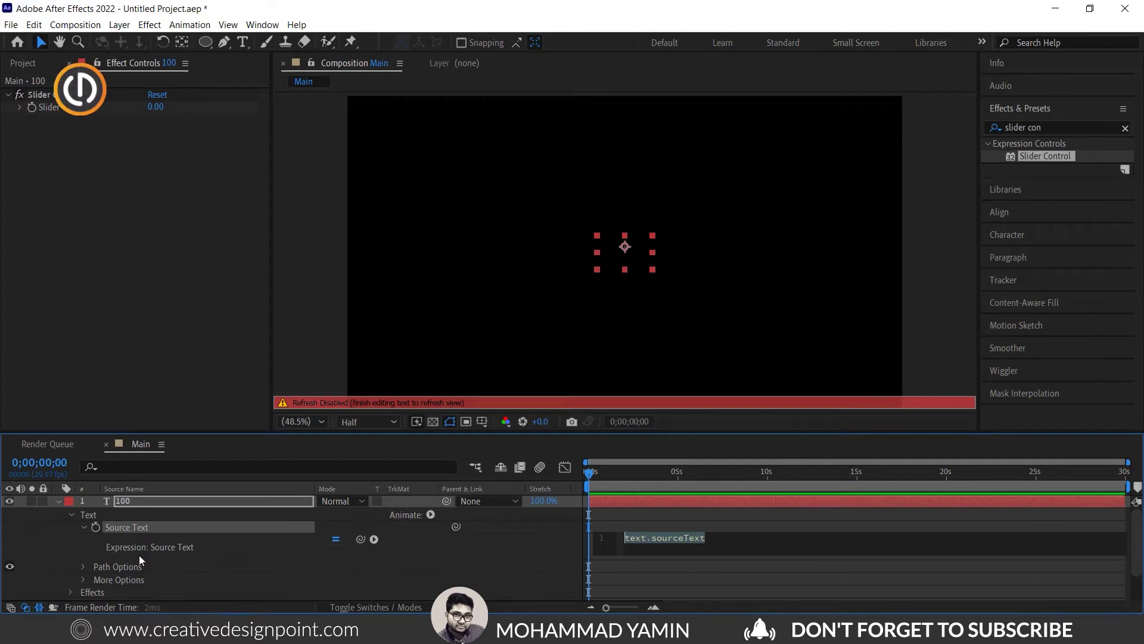
{"action": "mouse_move", "coordinate": [360, 537]}
{"action": "left_mouse_down"}
{"action": "mouse_move", "coordinate": [121, 246]}
{"action": "mouse_move", "coordinate": [61, 109]}
{"action": "left_mouse_up"}
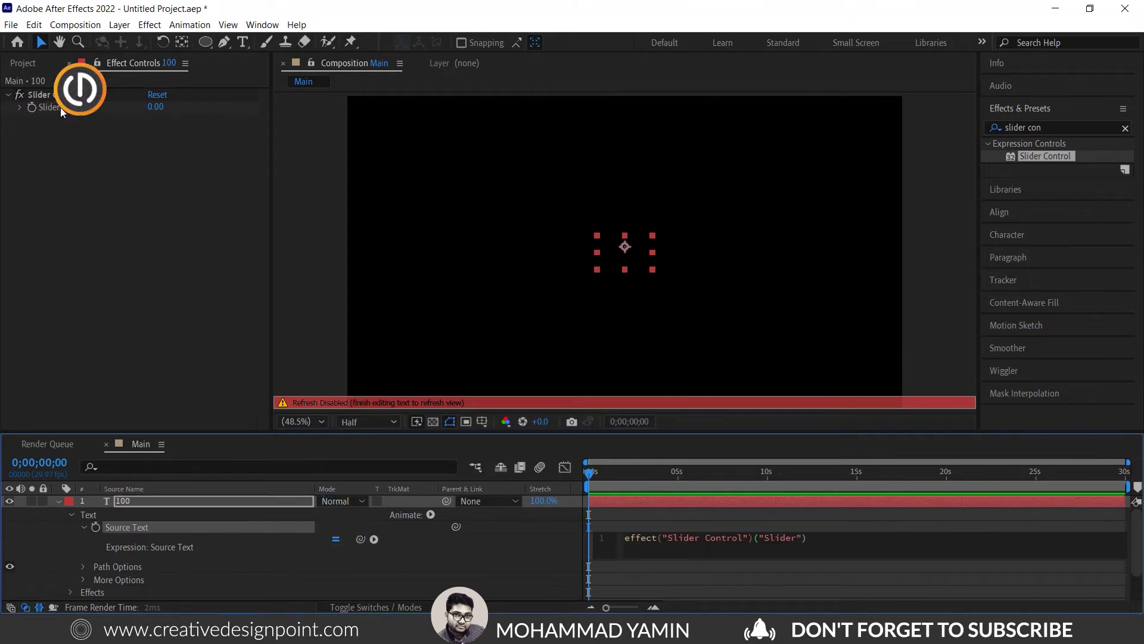
{"action": "left_click", "coordinate": [738, 577]}
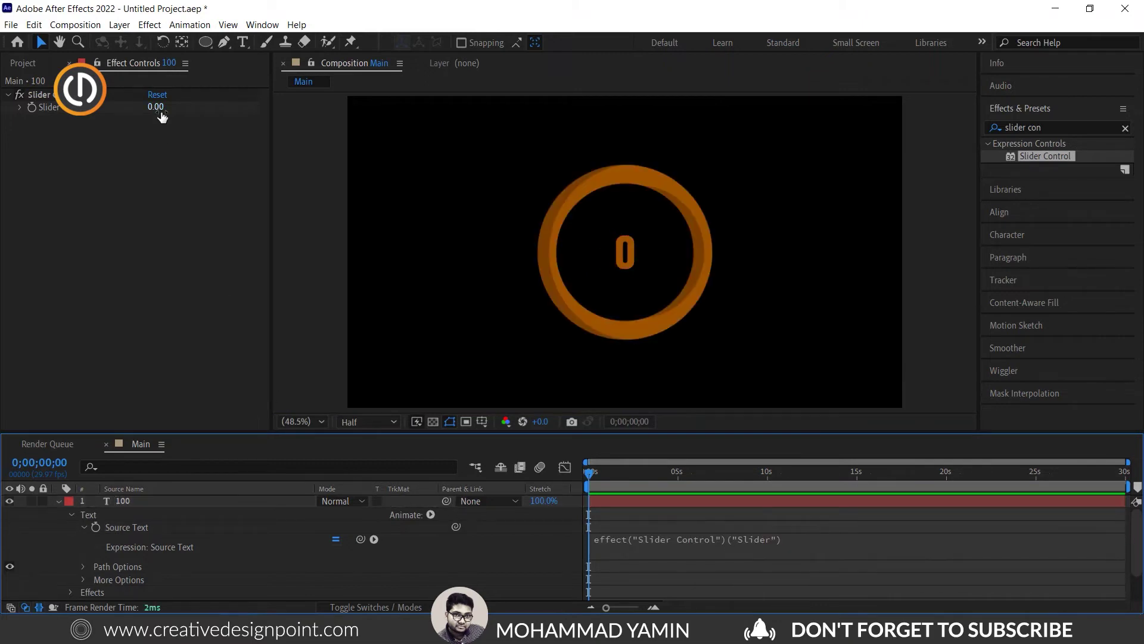
- Keyframe the Slider from 0 at the start to 100 at 10 seconds, then scrub to preview
{"action": "mouse_move", "coordinate": [155, 113]}
{"action": "left_mouse_down"}
{"action": "mouse_move", "coordinate": [184, 113]}
{"action": "mouse_move", "coordinate": [155, 110]}
{"action": "left_mouse_up"}
{"action": "type", "text": "52"}
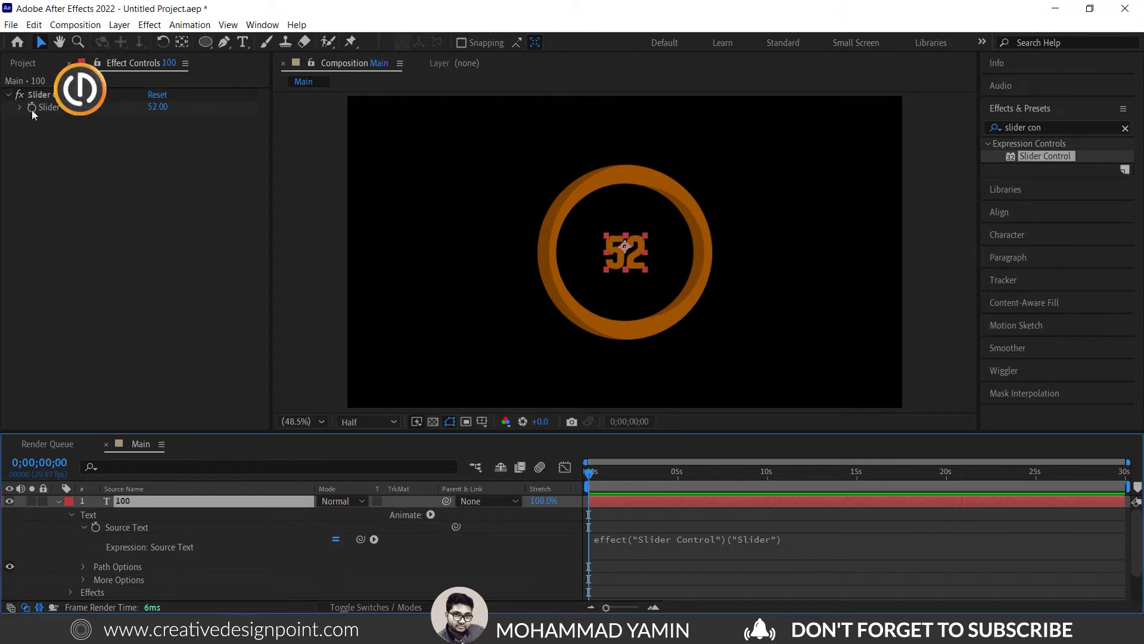
{"action": "left_click", "coordinate": [156, 107]}
{"action": "type", "text": "0"}
{"action": "key", "text": "Return"}
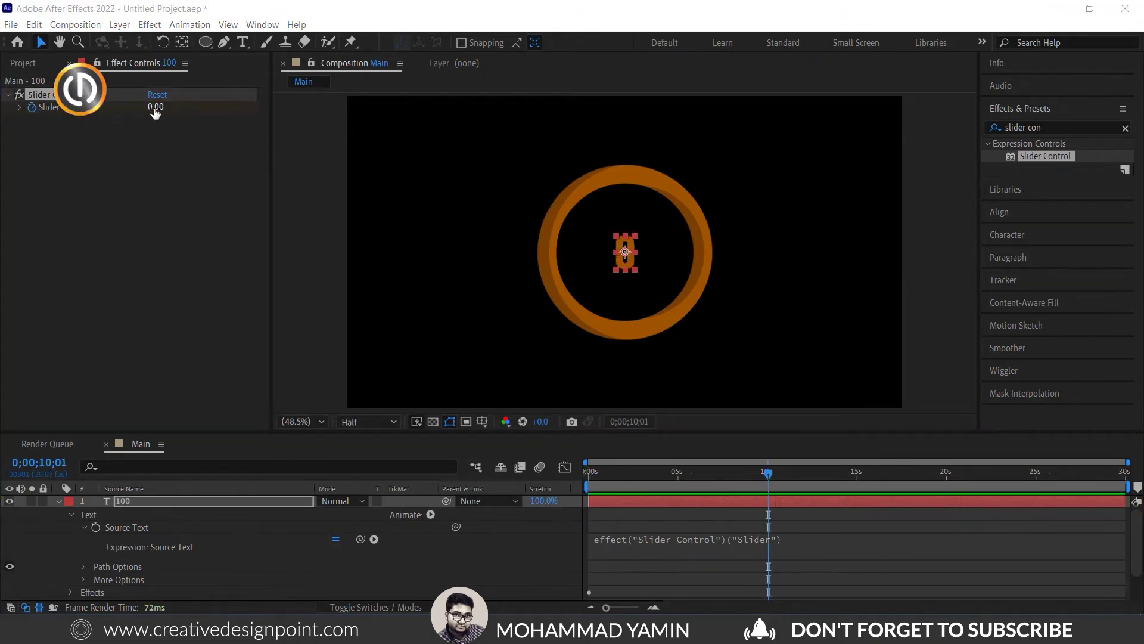
{"action": "left_click", "coordinate": [155, 108]}
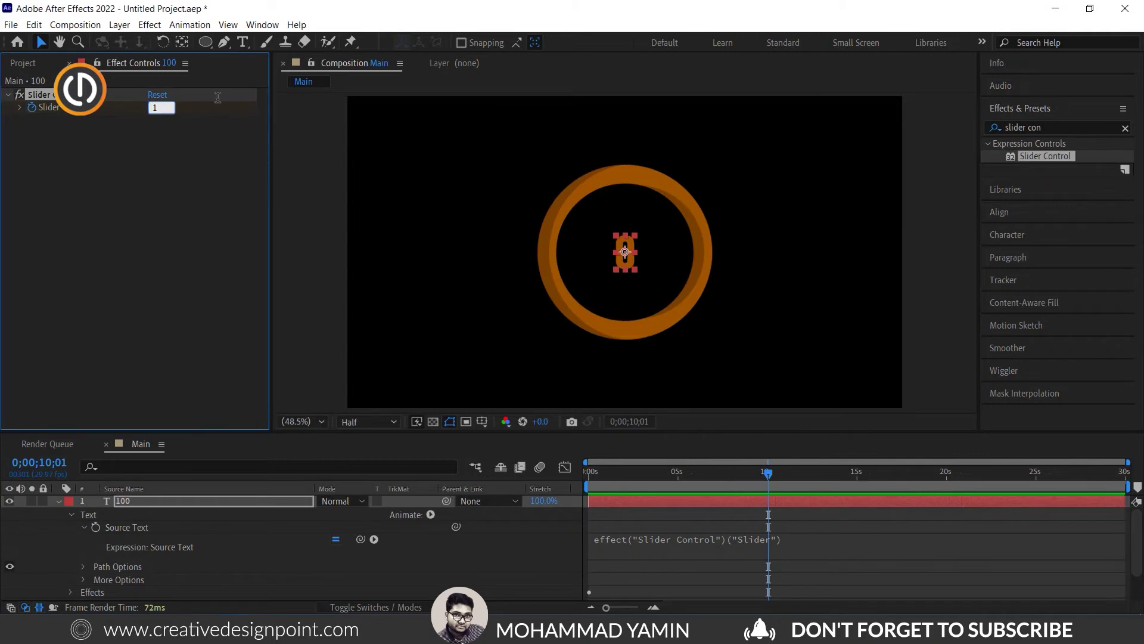
{"action": "key", "text": "Return"}
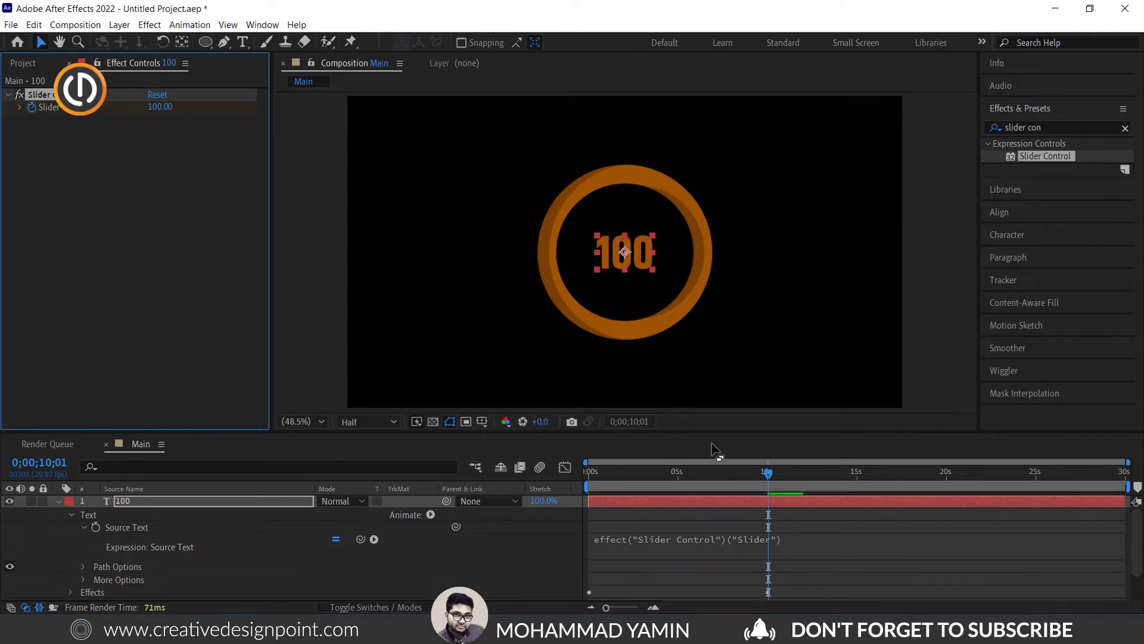
{"action": "left_click", "coordinate": [587, 473]}
{"action": "left_click_drag", "start_coordinate": [586, 473], "coordinate": [615, 488]}
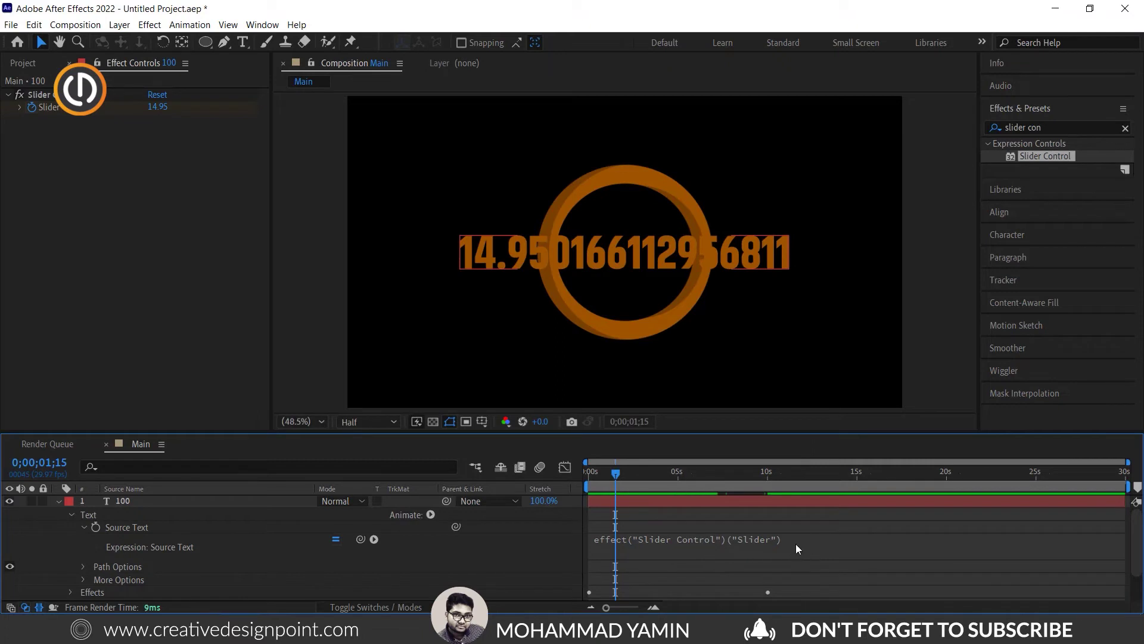
- Append .value.toFixed() to the Source Text expression so the counter shows whole numbers
{"action": "left_click", "coordinate": [811, 544]}
{"action": "type", "text": ".va"}
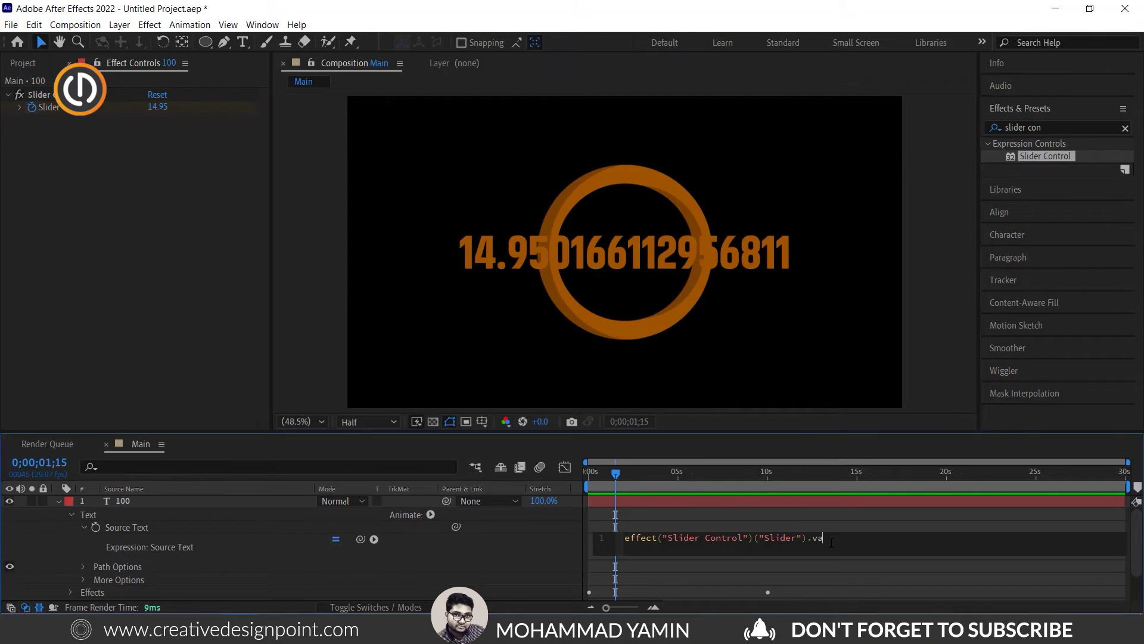
{"action": "type", "text": "lue"}
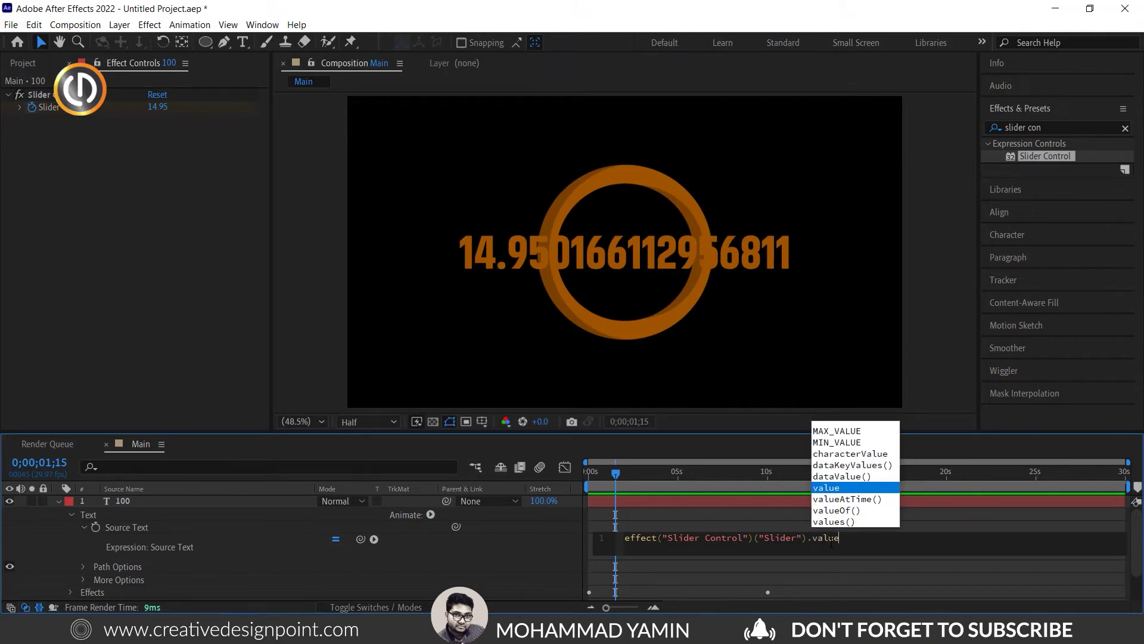
{"action": "type", "text": ".to"}
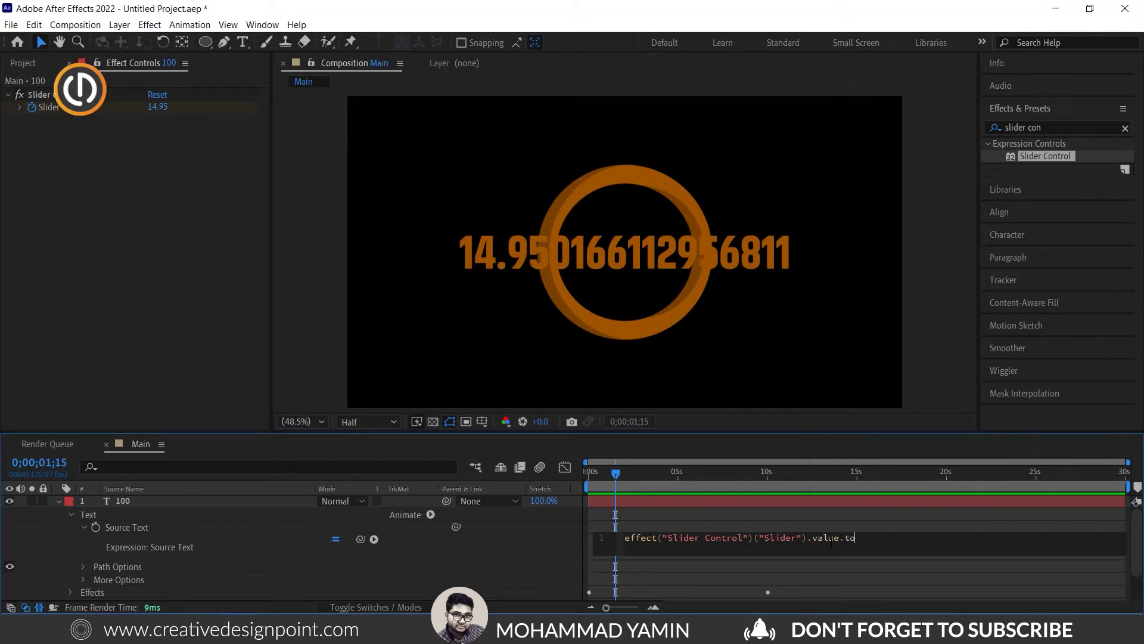
{"action": "type", "text": "F"}
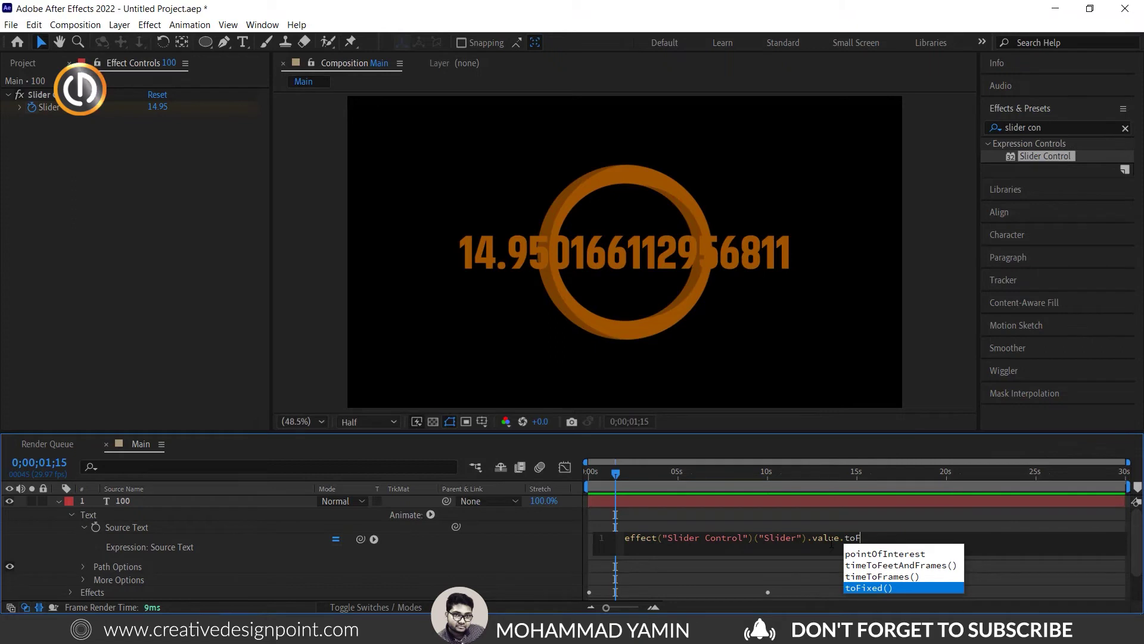
{"action": "left_click", "coordinate": [879, 588]}
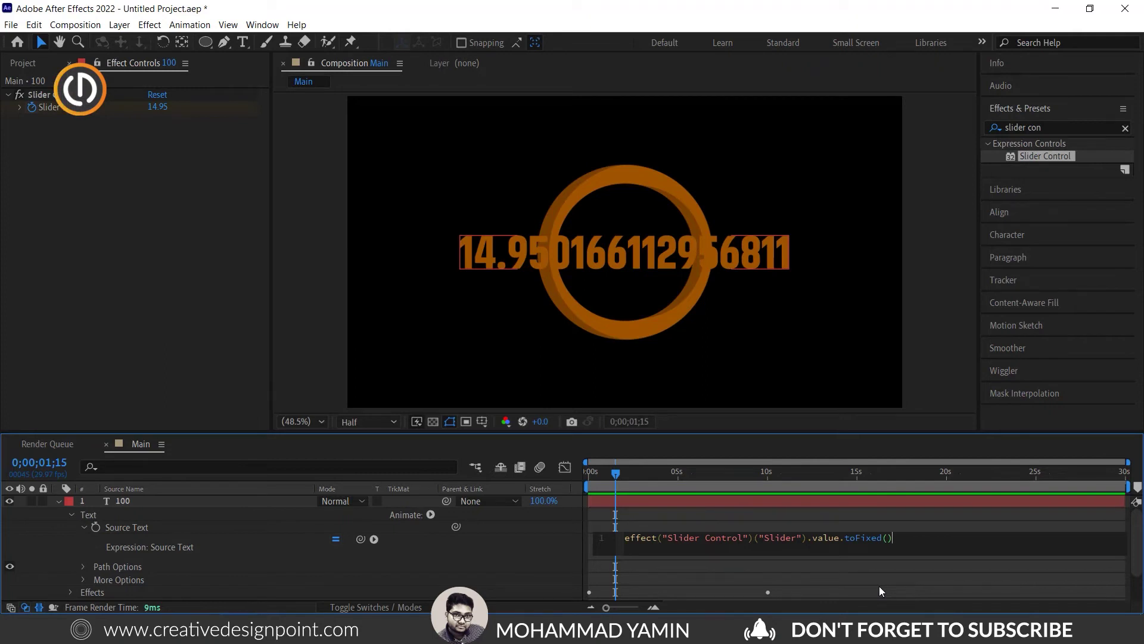
{"action": "left_click", "coordinate": [879, 586]}
{"action": "key", "text": "Home"}
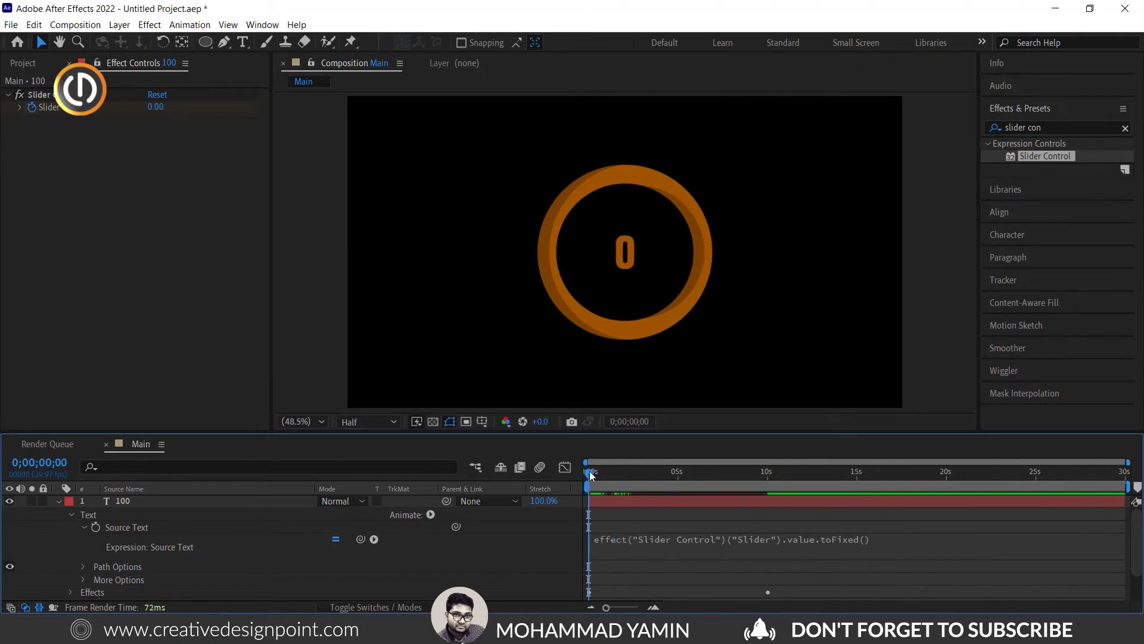
{"action": "left_click_drag", "start_coordinate": [596, 471], "coordinate": [671, 471]}
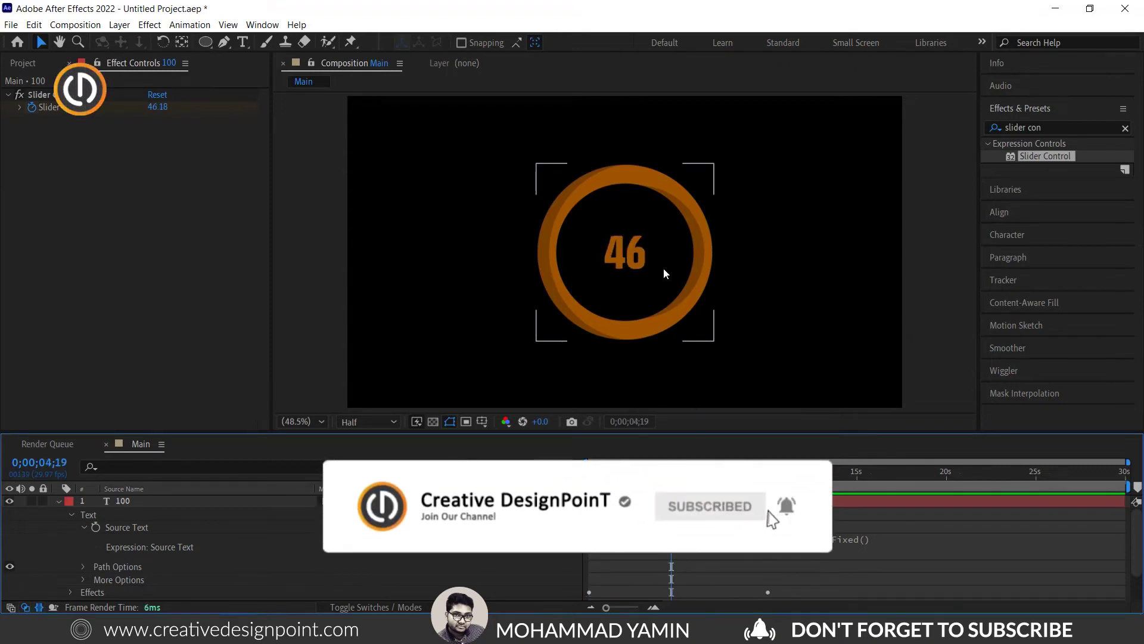
{"action": "left_click", "coordinate": [884, 543]}
- Append +"%" to the expression, preview the percentage count, and trim the work area to ~13 seconds
{"action": "left_click", "coordinate": [928, 546]}
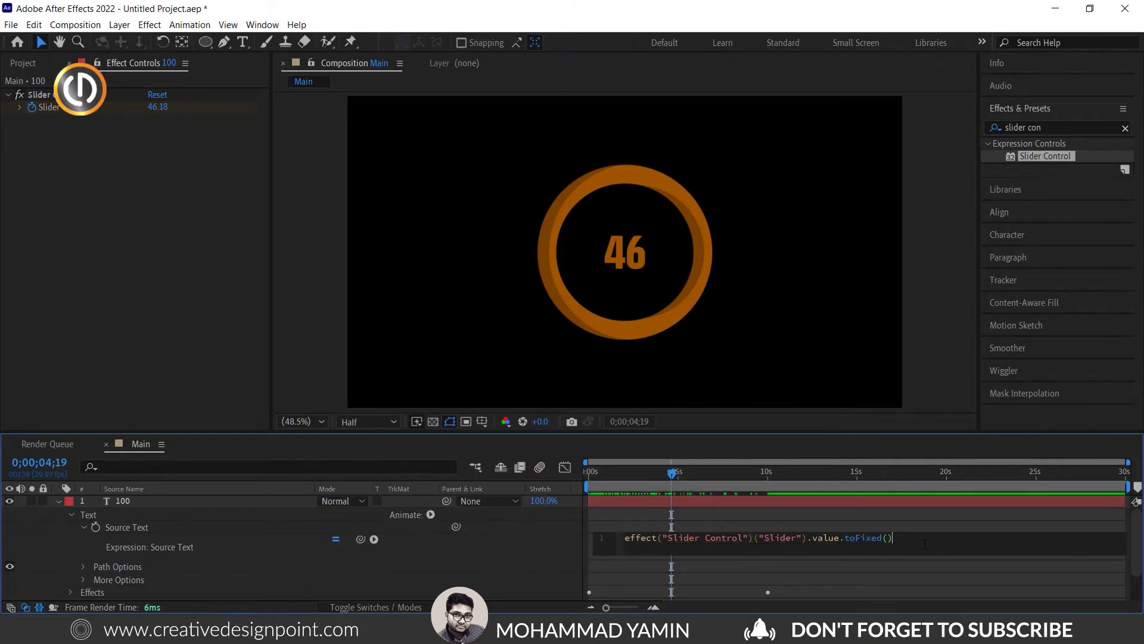
{"action": "type", "text": "+"}
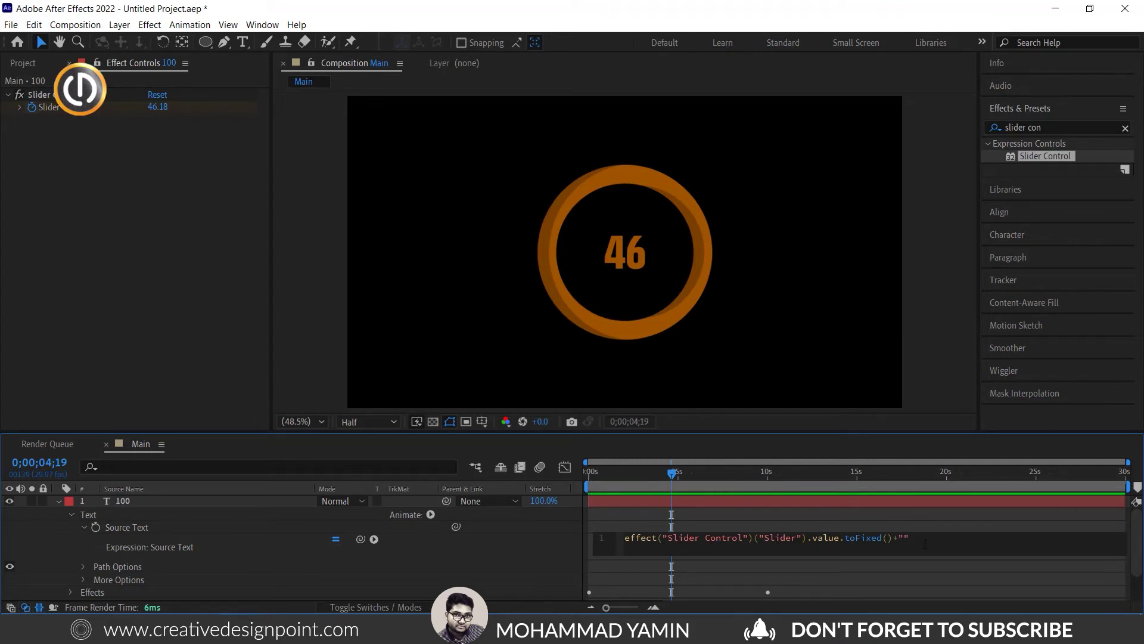
{"action": "type", "text": "\""}
{"action": "type", "text": "\""}
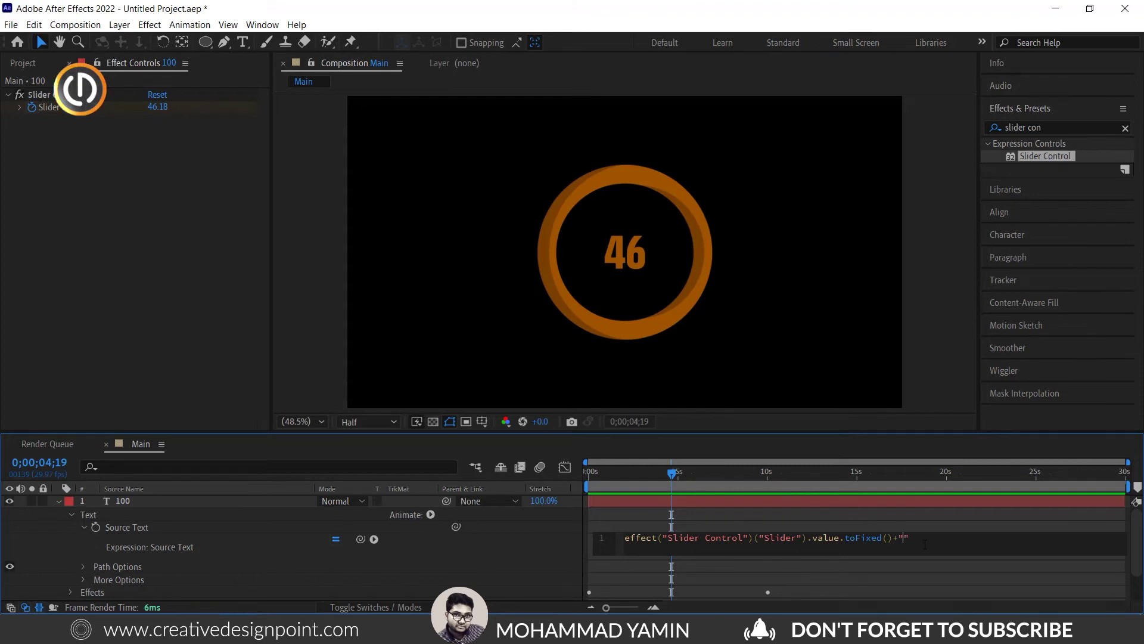
{"action": "left_click", "coordinate": [905, 571]}
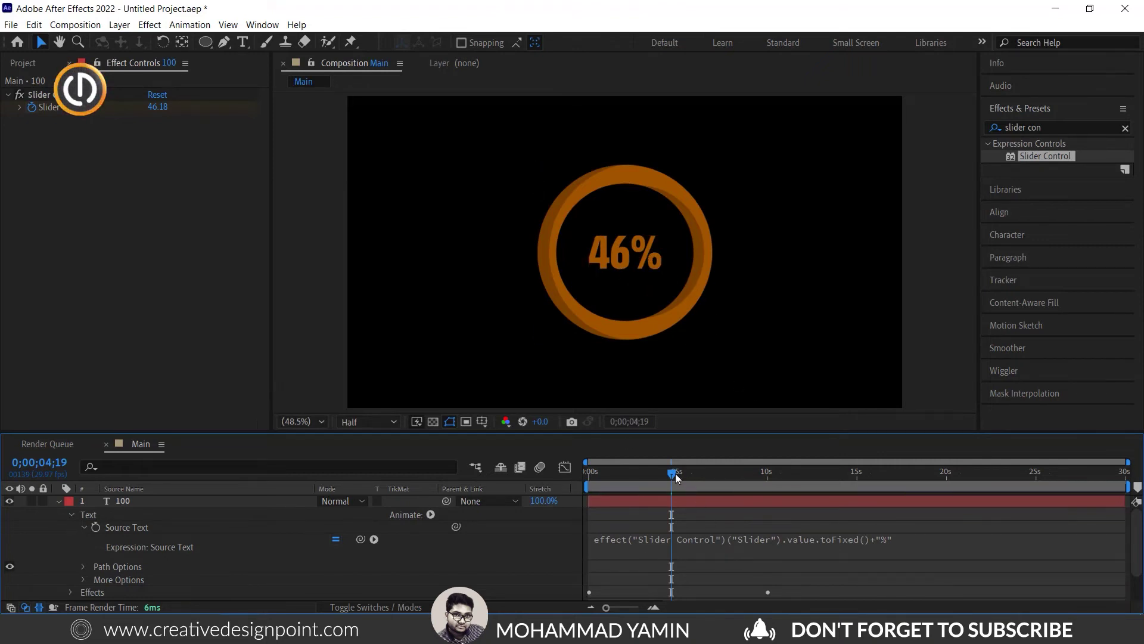
{"action": "mouse_move", "coordinate": [673, 473]}
{"action": "left_mouse_down"}
{"action": "mouse_move", "coordinate": [644, 482]}
{"action": "mouse_move", "coordinate": [820, 502]}
{"action": "mouse_move", "coordinate": [773, 473]}
{"action": "mouse_move", "coordinate": [752, 478]}
{"action": "mouse_move", "coordinate": [771, 480]}
{"action": "left_mouse_up"}
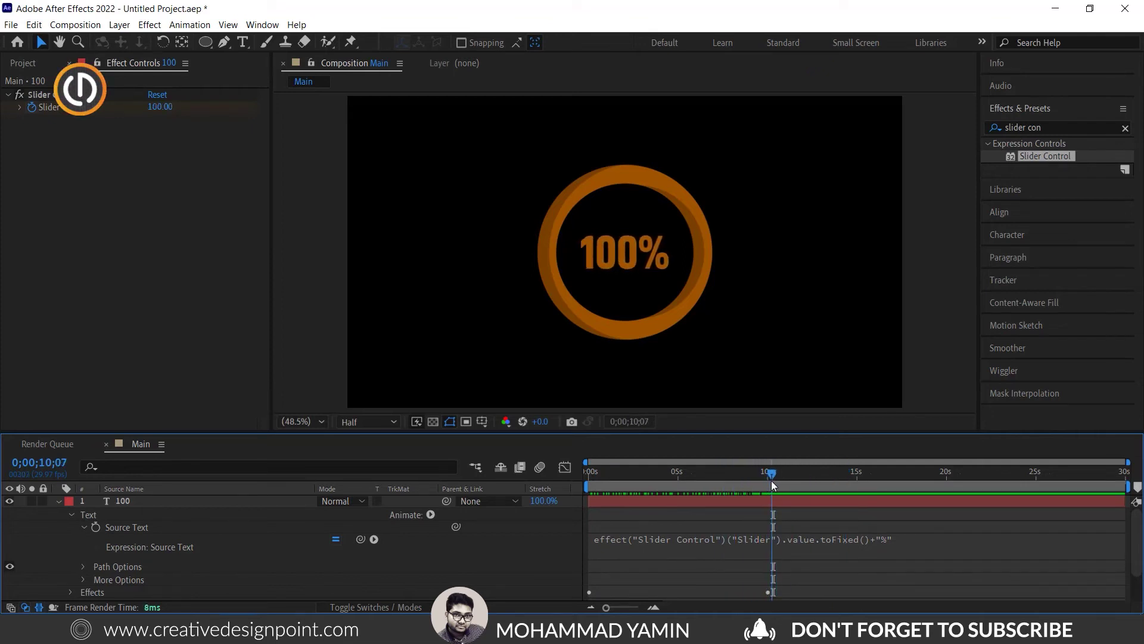
{"action": "left_click_drag", "start_coordinate": [1128, 486], "coordinate": [589, 482]}
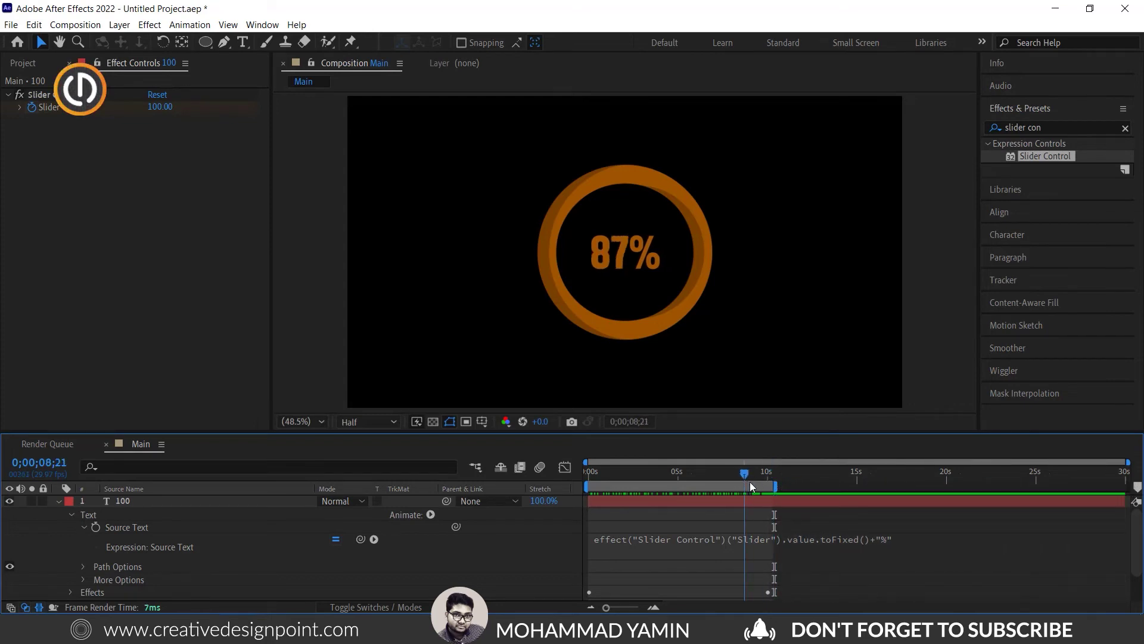
- Reveal Shape Layer 1's Trim Paths and add an expression to its End value
{"action": "left_click", "coordinate": [56, 502]}
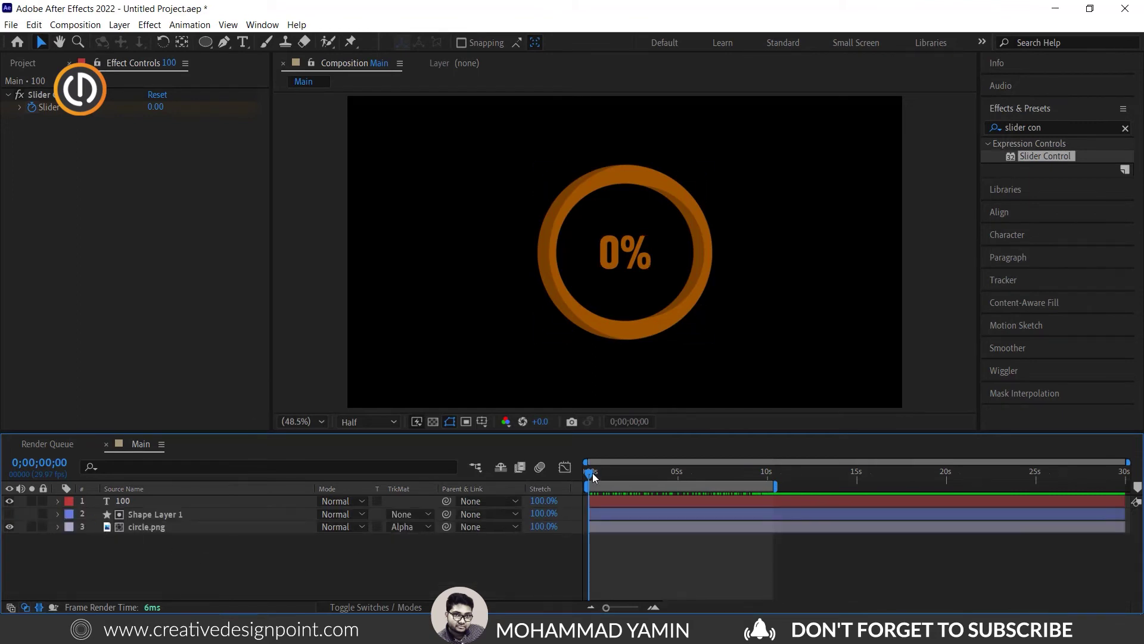
{"action": "mouse_move", "coordinate": [604, 477]}
{"action": "left_mouse_down"}
{"action": "mouse_move", "coordinate": [770, 502]}
{"action": "mouse_move", "coordinate": [66, 553]}
{"action": "left_mouse_up"}
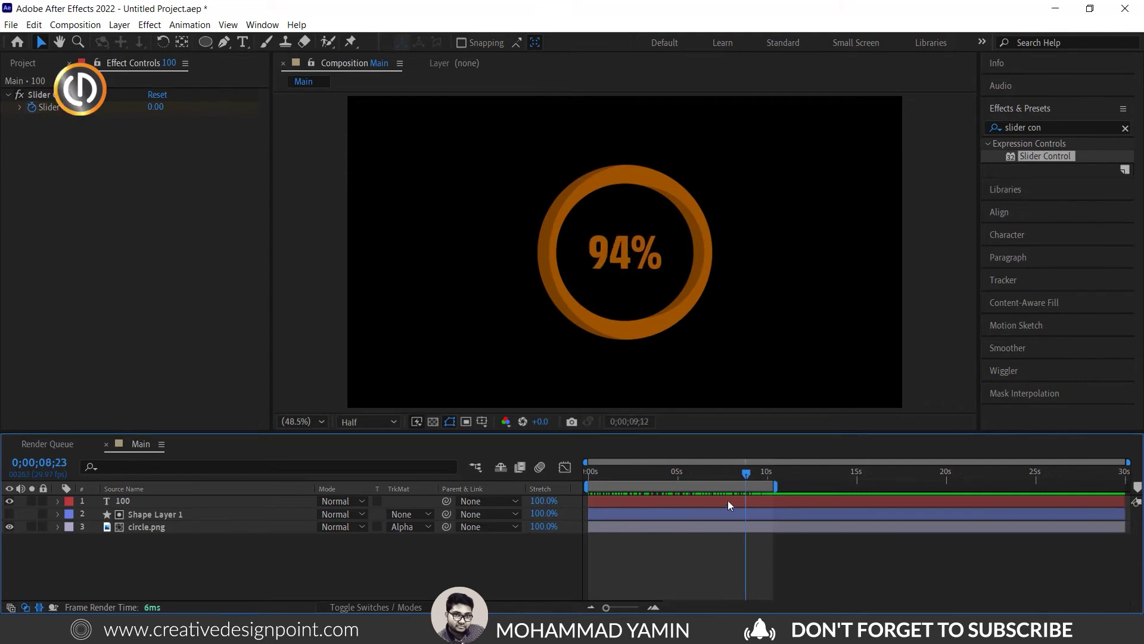
{"action": "left_click", "coordinate": [56, 516]}
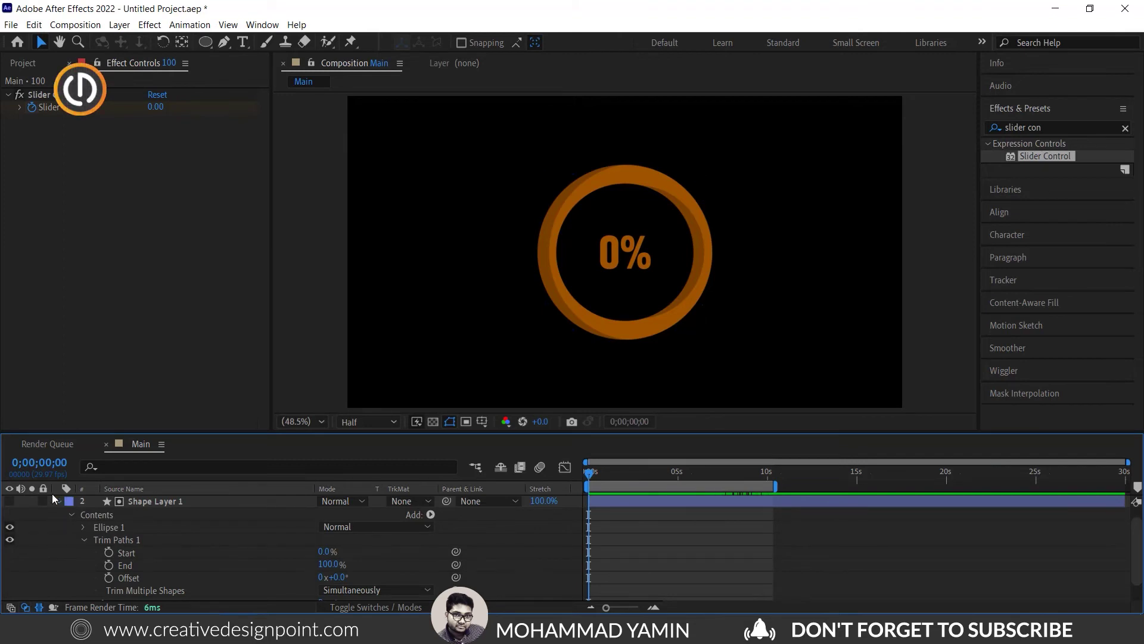
{"action": "left_click", "coordinate": [191, 502]}
{"action": "left_click", "coordinate": [109, 566], "text": "alt"}
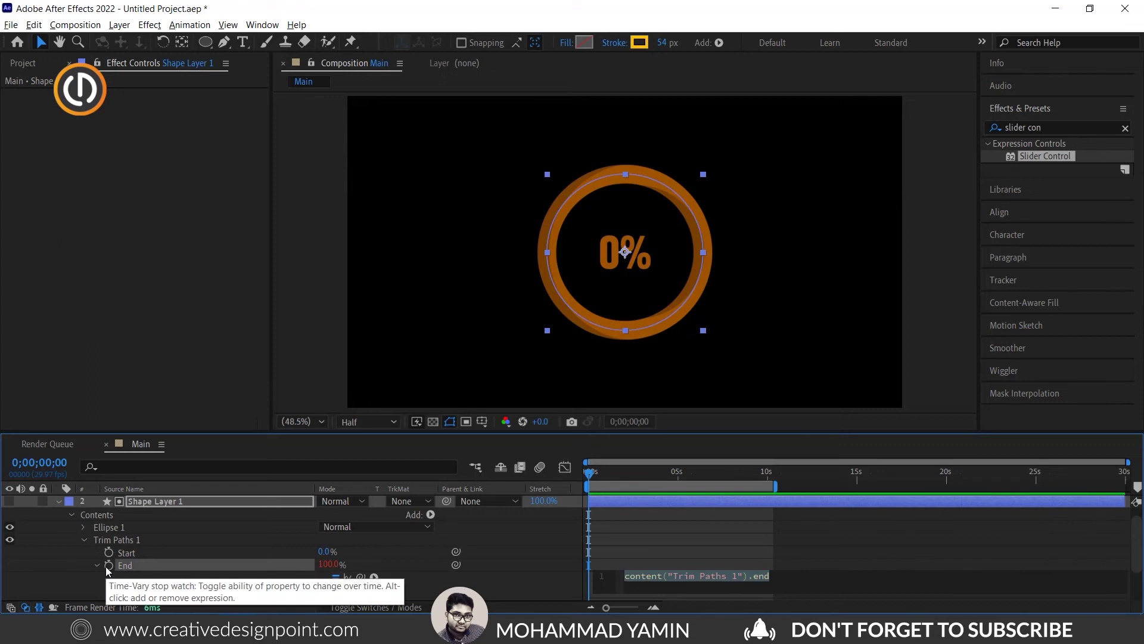
{"action": "key", "text": "alt"}
{"action": "left_click", "coordinate": [523, 563]}
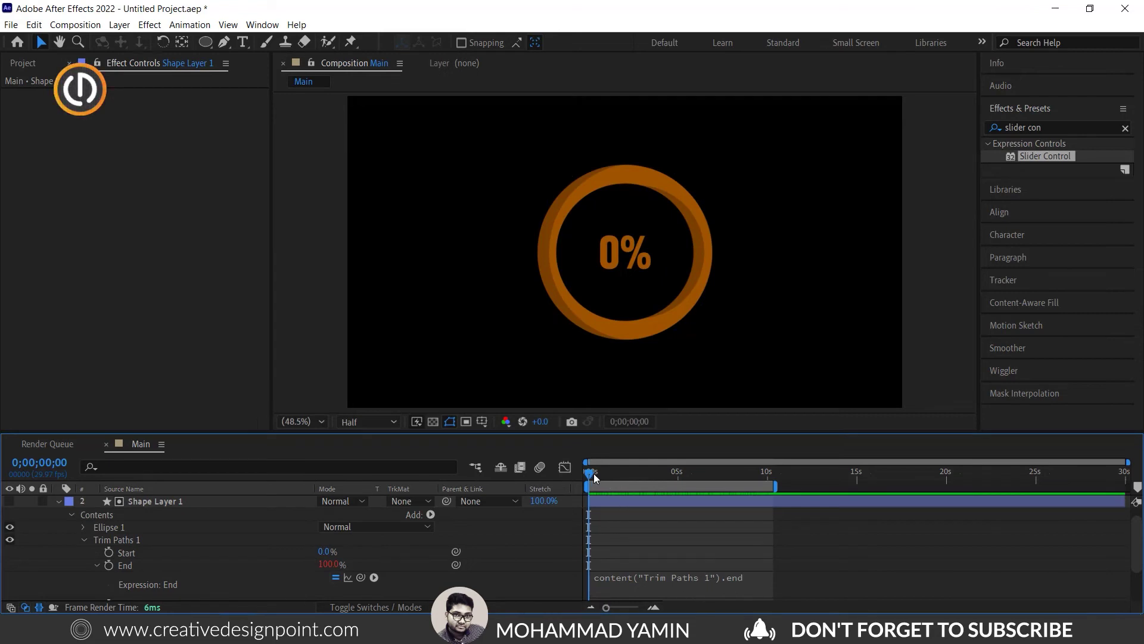
- Lock the 100 layer's Slider Control in view and pick-whip Trim Paths End to its Slider
{"action": "left_click_drag", "start_coordinate": [595, 477], "coordinate": [564, 482]}
{"action": "scroll", "coordinate": [127, 531], "scroll_direction": "up", "scroll_amount": 1}
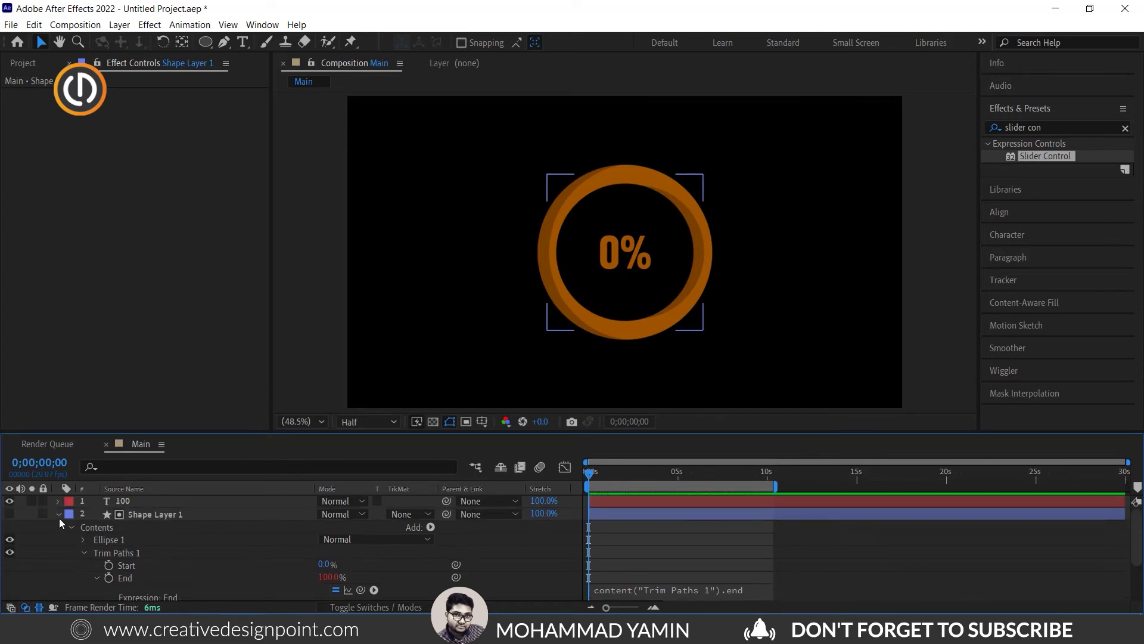
{"action": "left_click", "coordinate": [158, 503]}
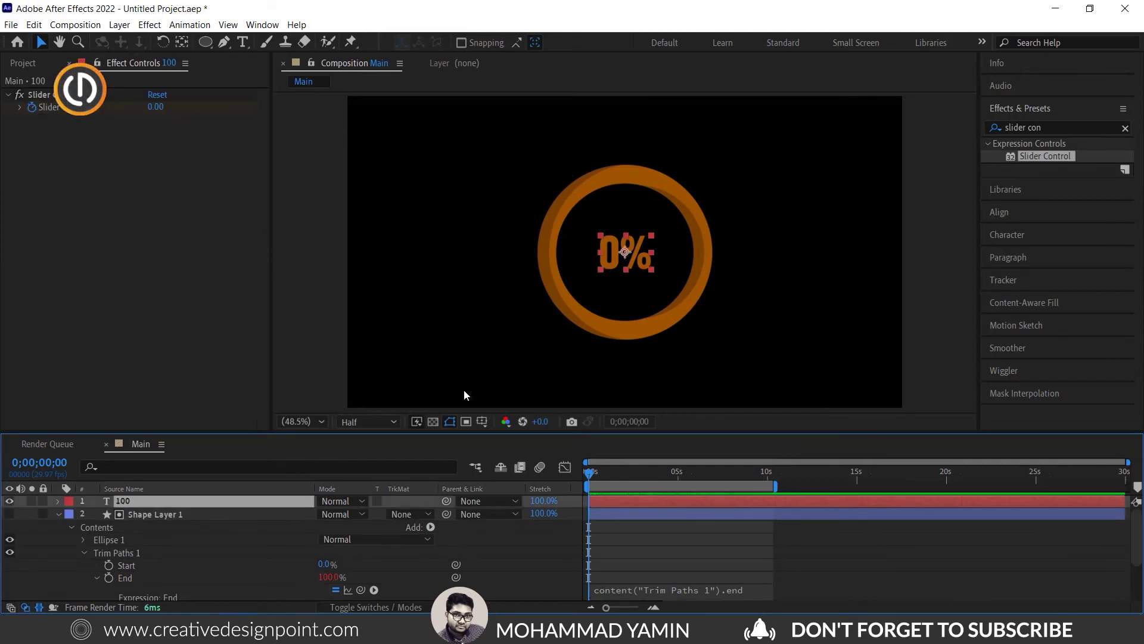
{"action": "left_click", "coordinate": [188, 510]}
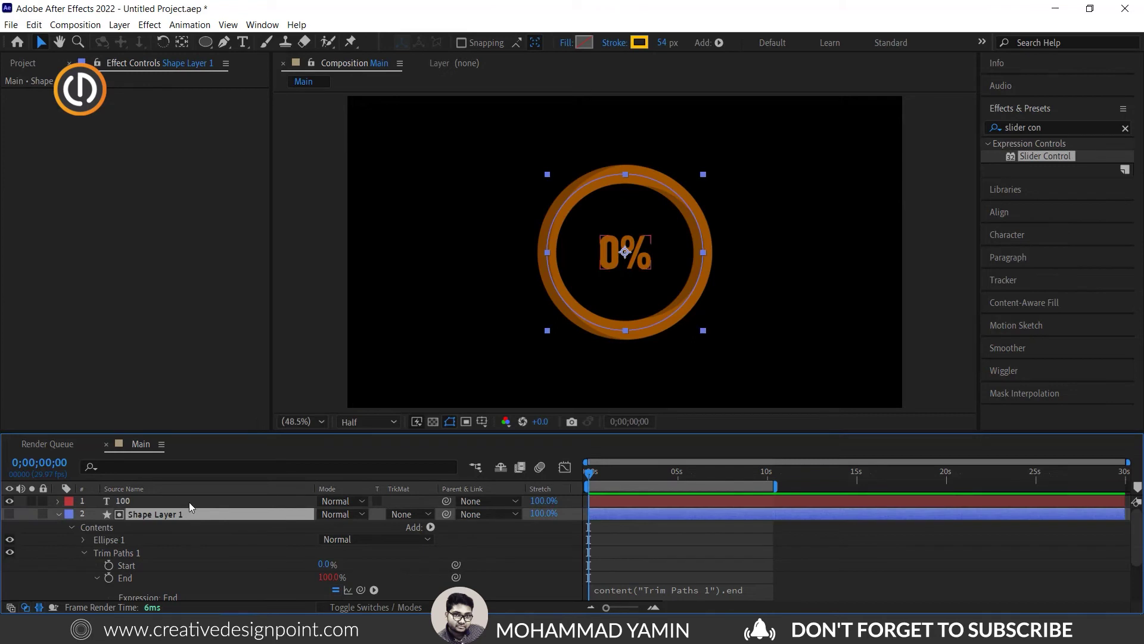
{"action": "left_click", "coordinate": [189, 502]}
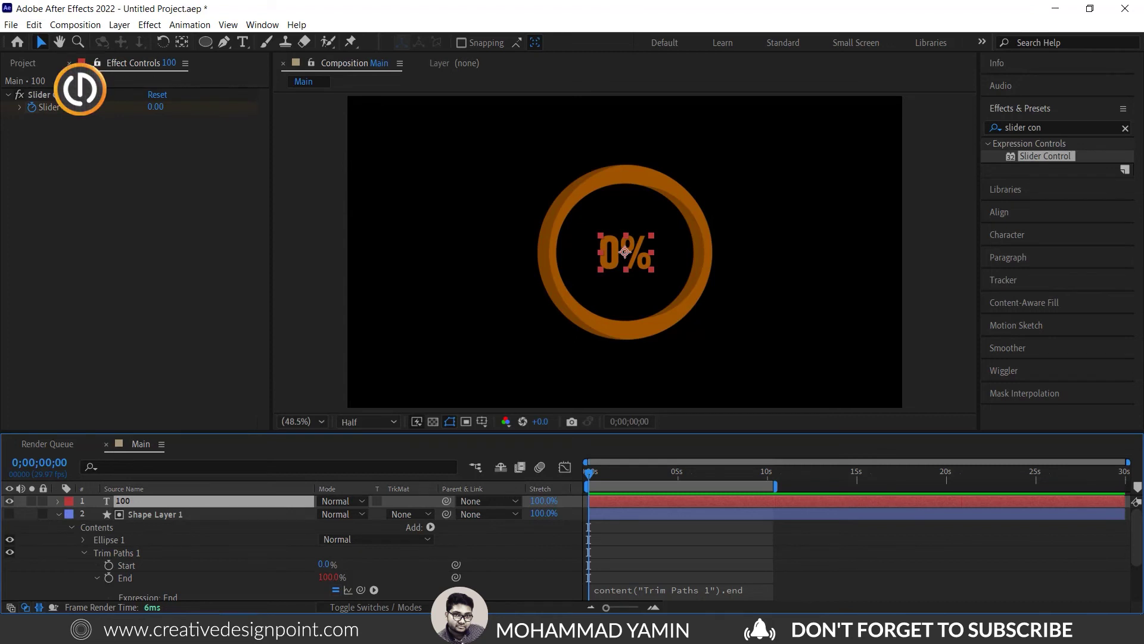
{"action": "left_click", "coordinate": [98, 64]}
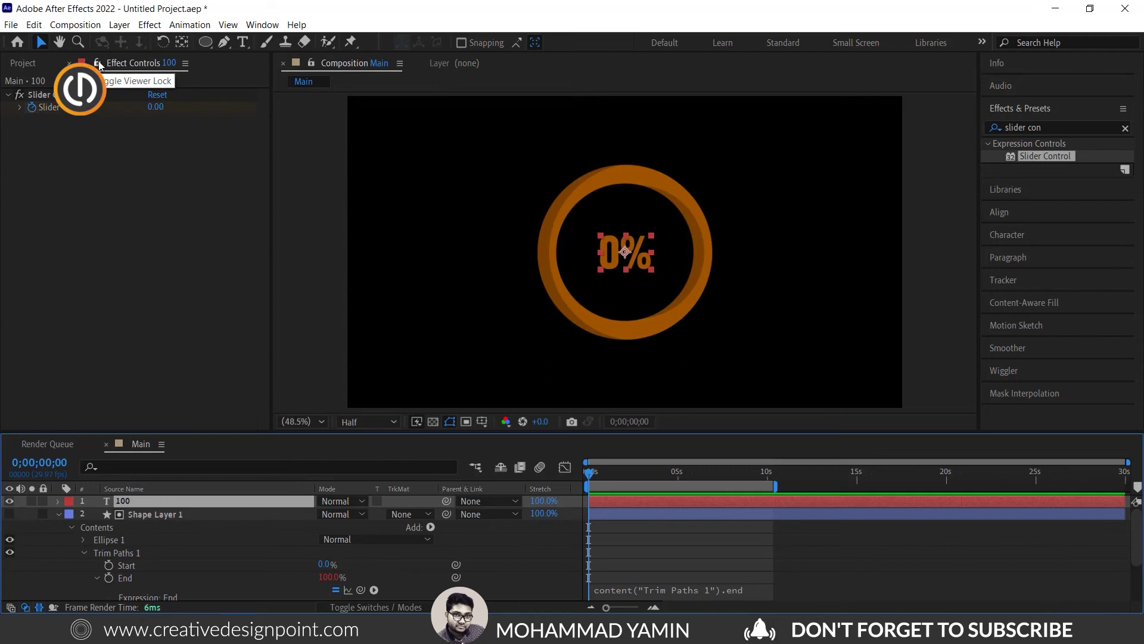
{"action": "left_click", "coordinate": [99, 66]}
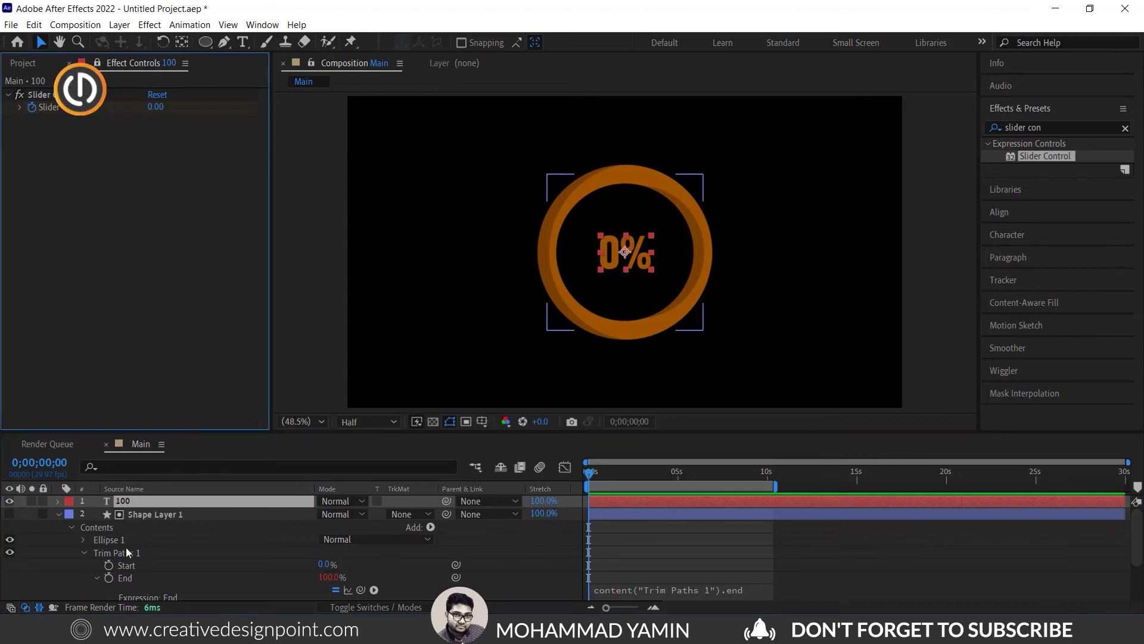
{"action": "left_click", "coordinate": [170, 513]}
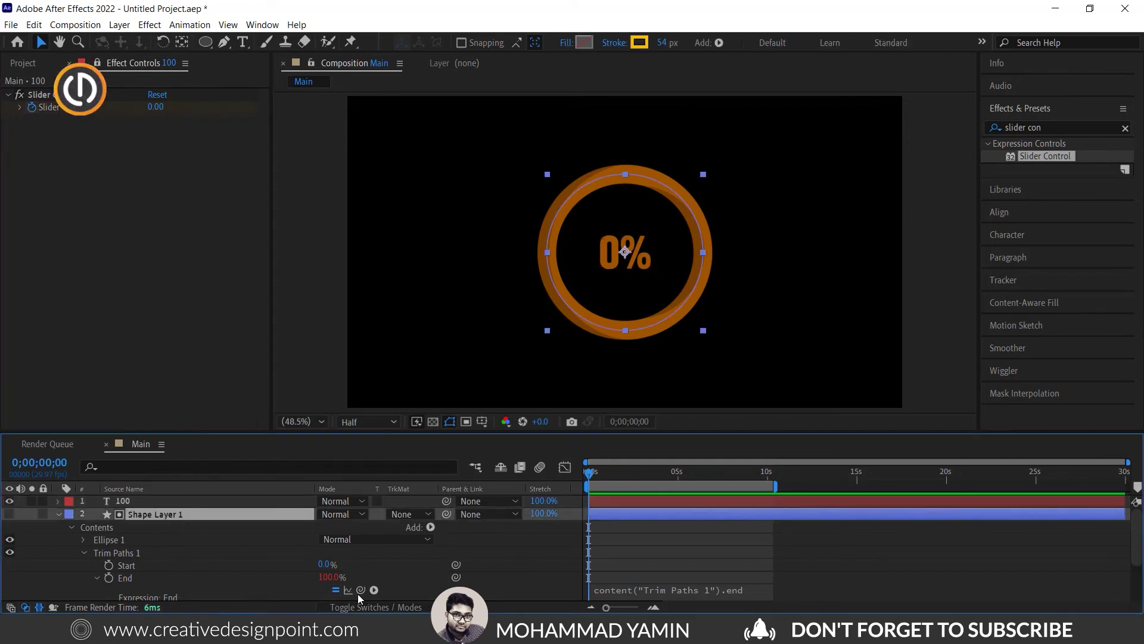
{"action": "left_click_drag", "start_coordinate": [361, 590], "coordinate": [98, 110]}
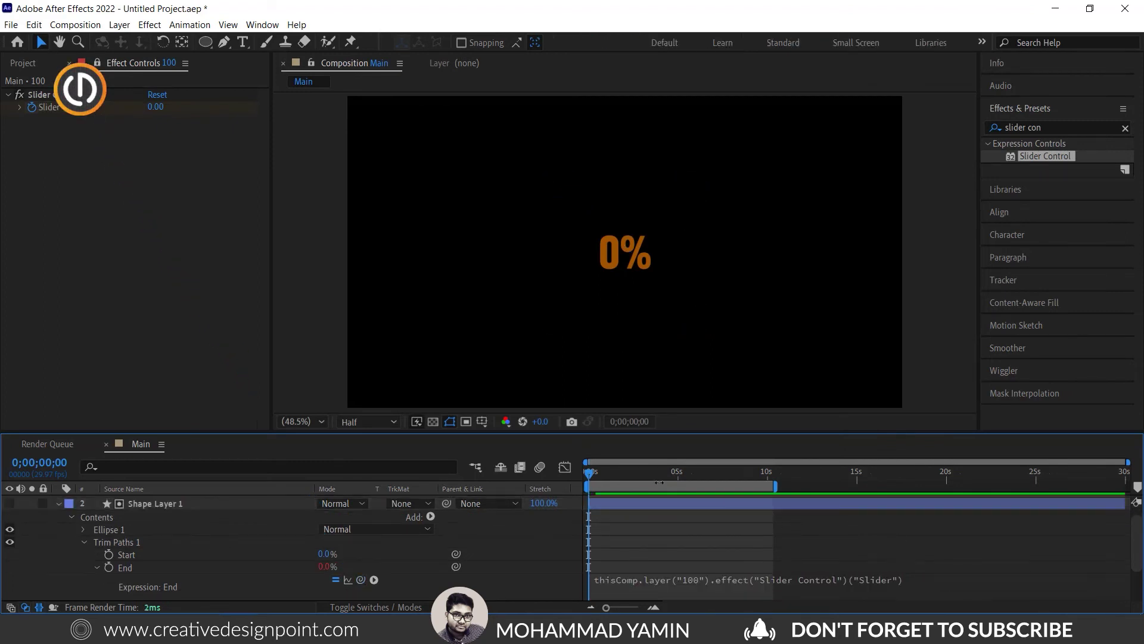
- Scrub to 0;00;02;25 to see a 28% arc match the 28% counter, then select Shape Layer 1
{"action": "left_click_drag", "start_coordinate": [594, 474], "coordinate": [774, 485]}
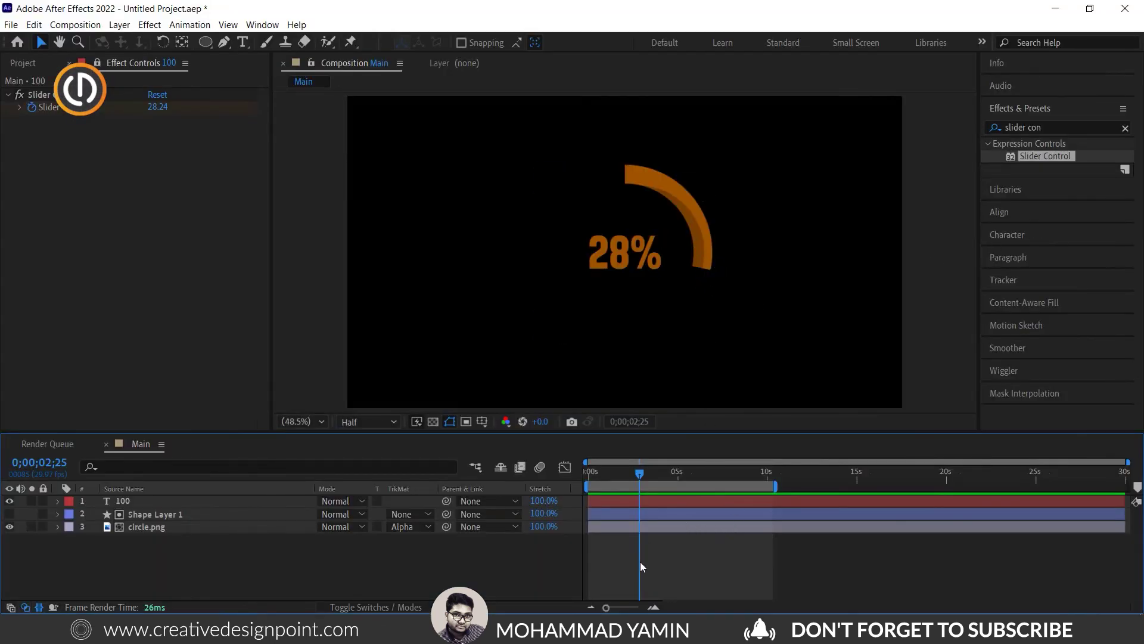
{"action": "left_click", "coordinate": [176, 514]}
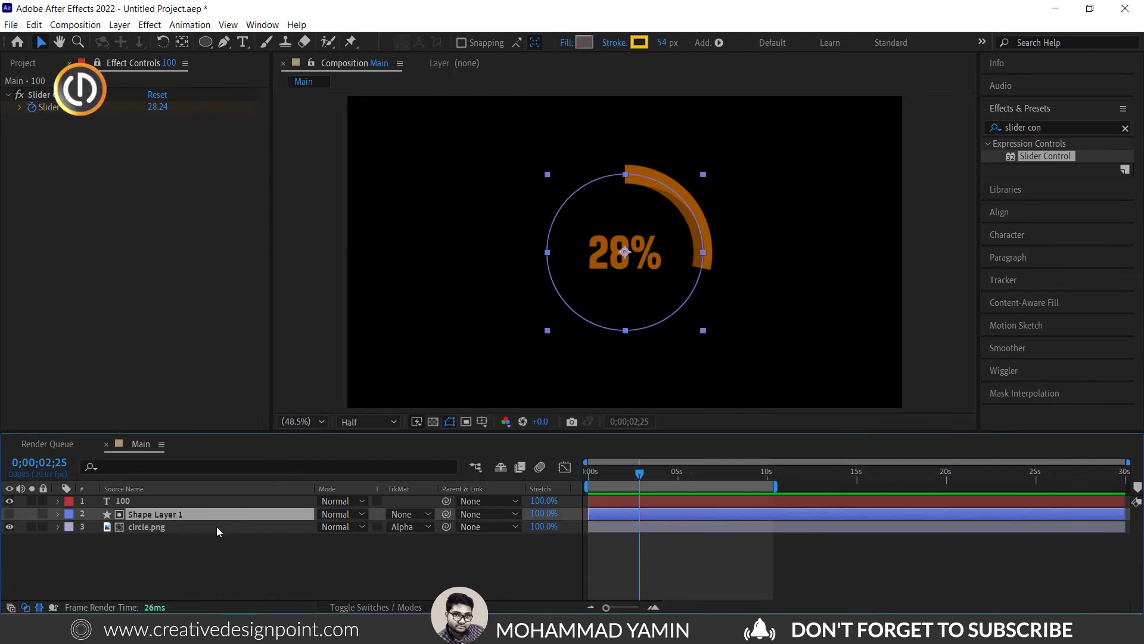
- Apply CC Radial Blur to Shape Layer 1 and raise its Amount
{"action": "left_click", "coordinate": [1070, 126]}
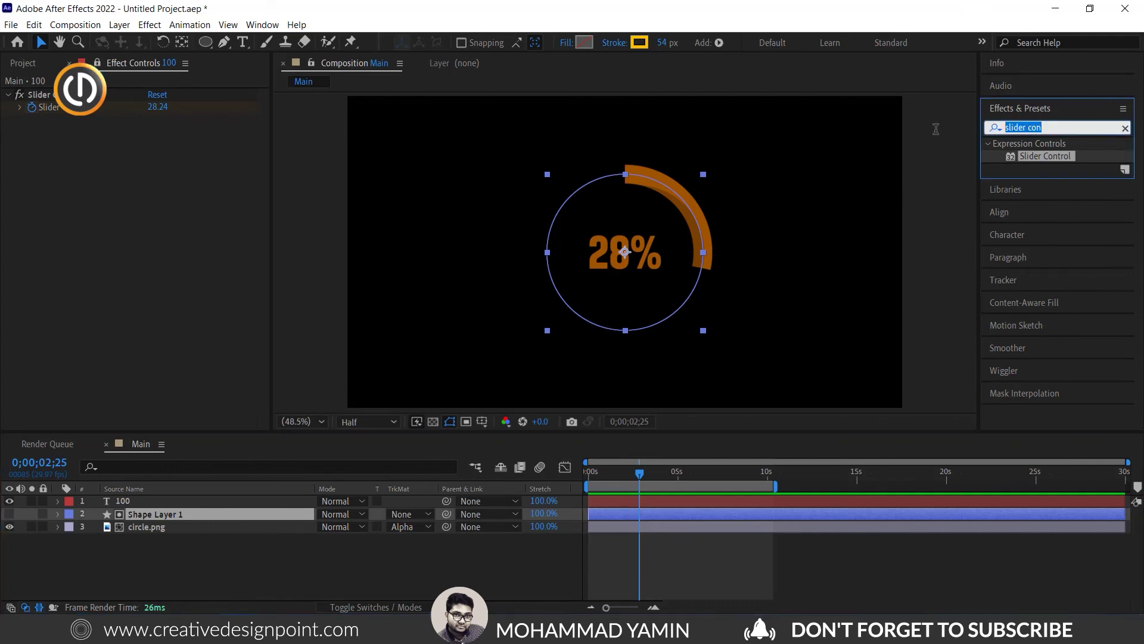
{"action": "type", "text": "cc"}
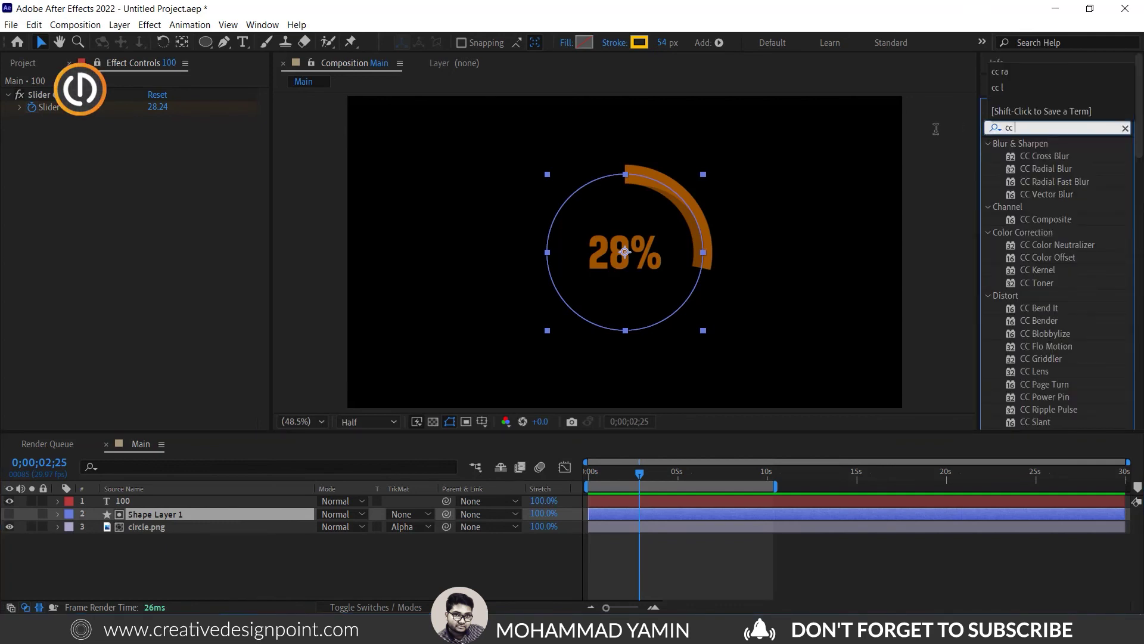
{"action": "type", "text": " ra"}
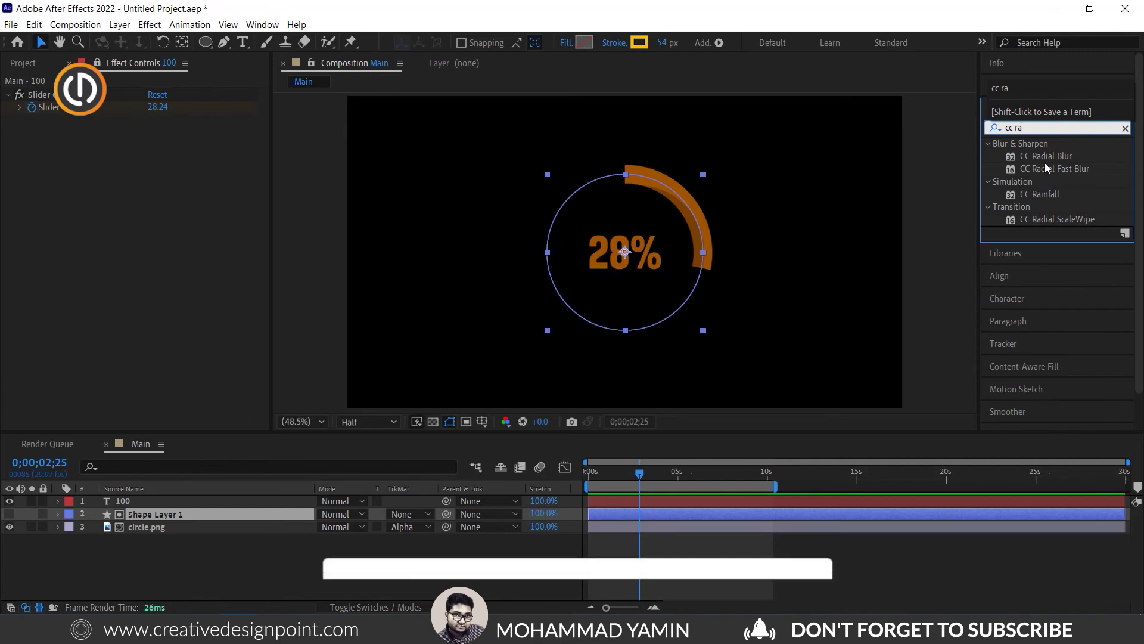
{"action": "left_click", "coordinate": [1046, 157]}
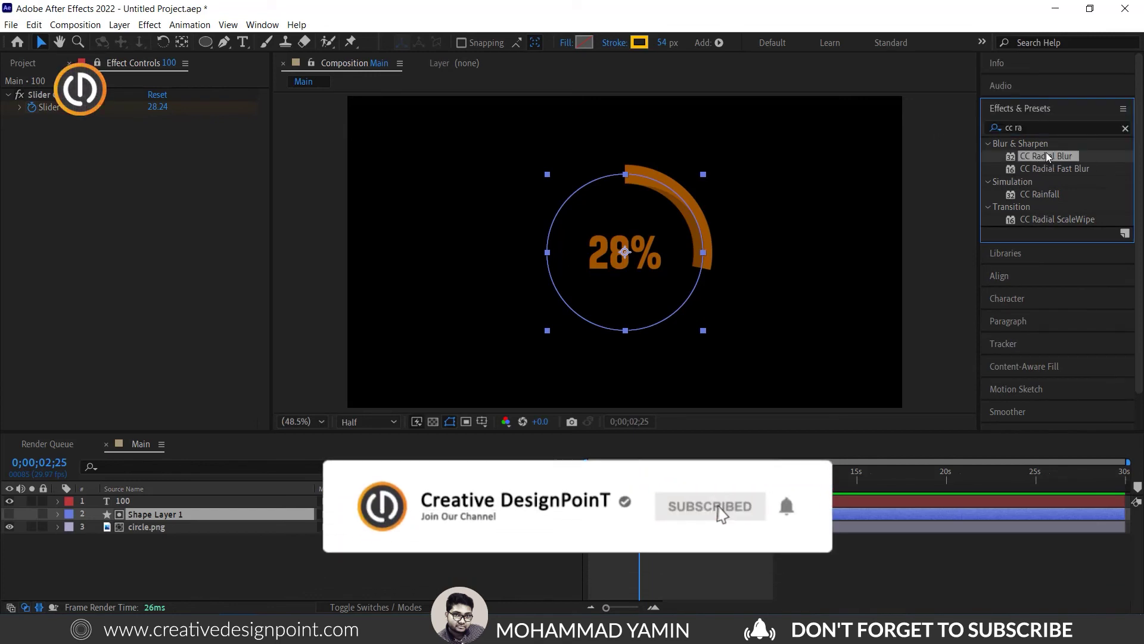
{"action": "double_click", "coordinate": [1043, 154]}
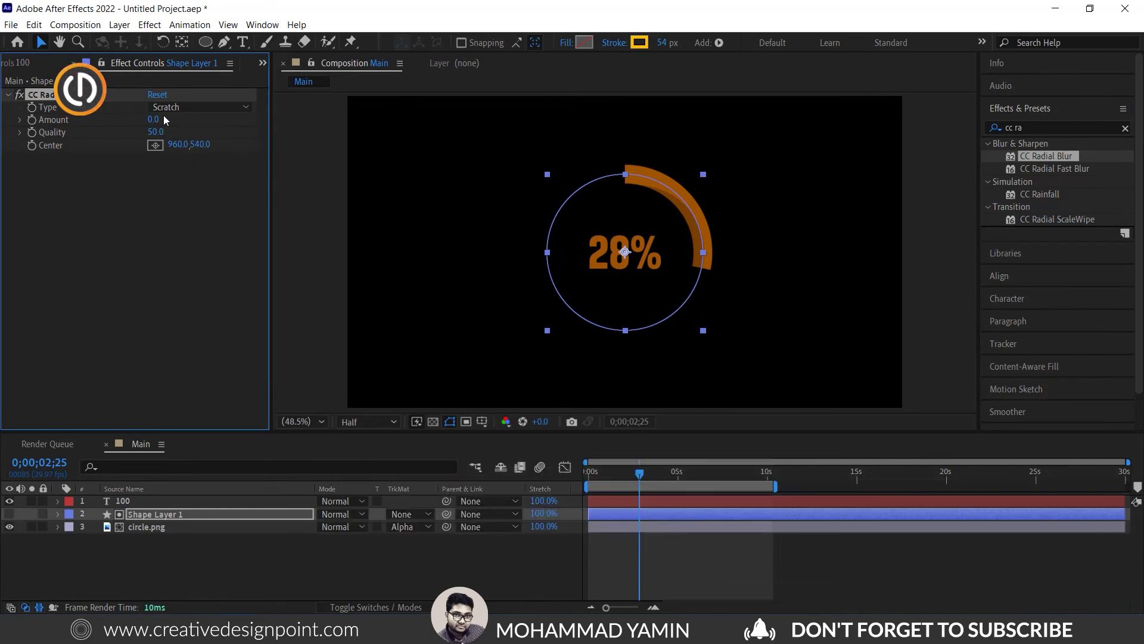
{"action": "mouse_move", "coordinate": [162, 120]}
{"action": "left_mouse_down"}
{"action": "mouse_move", "coordinate": [170, 127]}
{"action": "mouse_move", "coordinate": [155, 125]}
{"action": "left_mouse_up"}
- Keyframe the blur Amount at 0.0 at the start and set it to 10 near 10 seconds
{"action": "left_click_drag", "start_coordinate": [641, 477], "coordinate": [589, 477]}
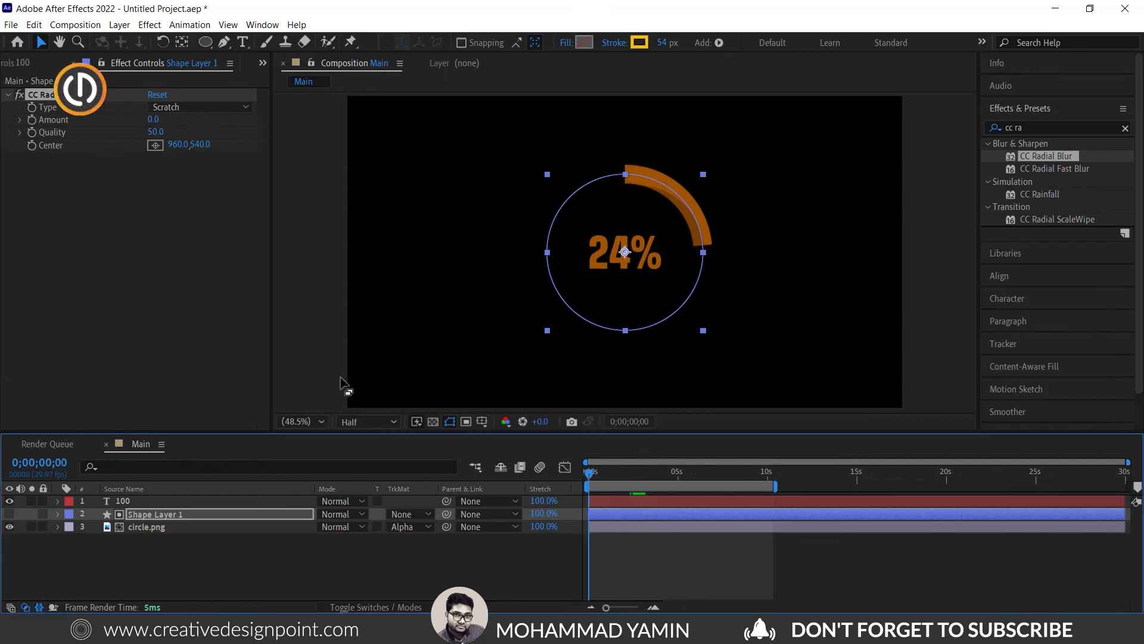
{"action": "left_click", "coordinate": [31, 120]}
{"action": "left_click_drag", "start_coordinate": [581, 474], "coordinate": [769, 481]}
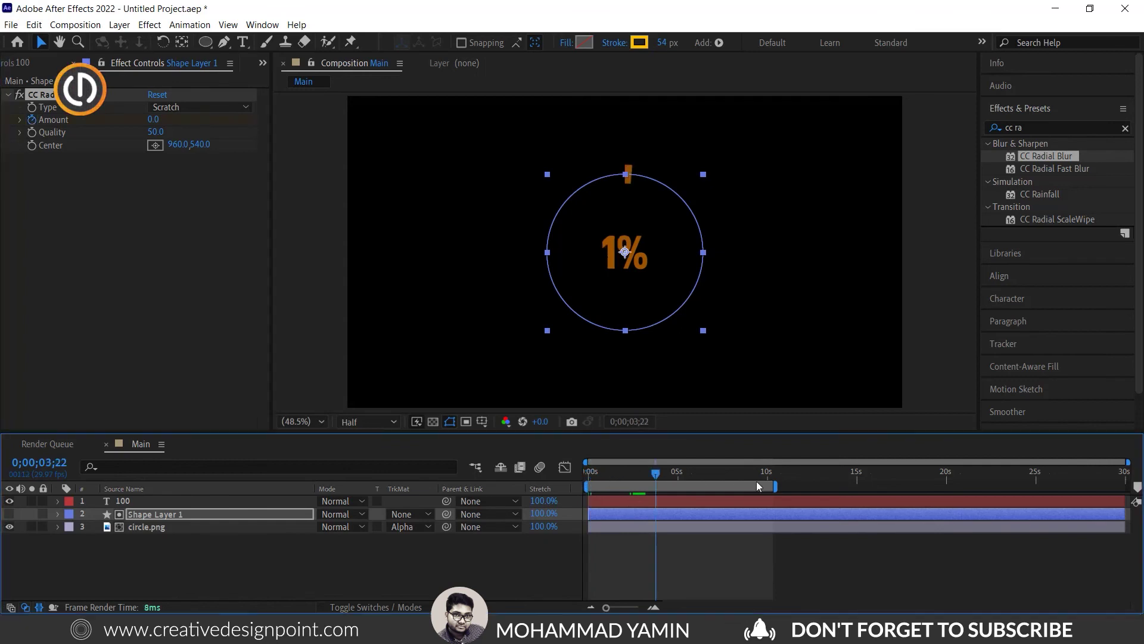
{"action": "left_click", "coordinate": [153, 119]}
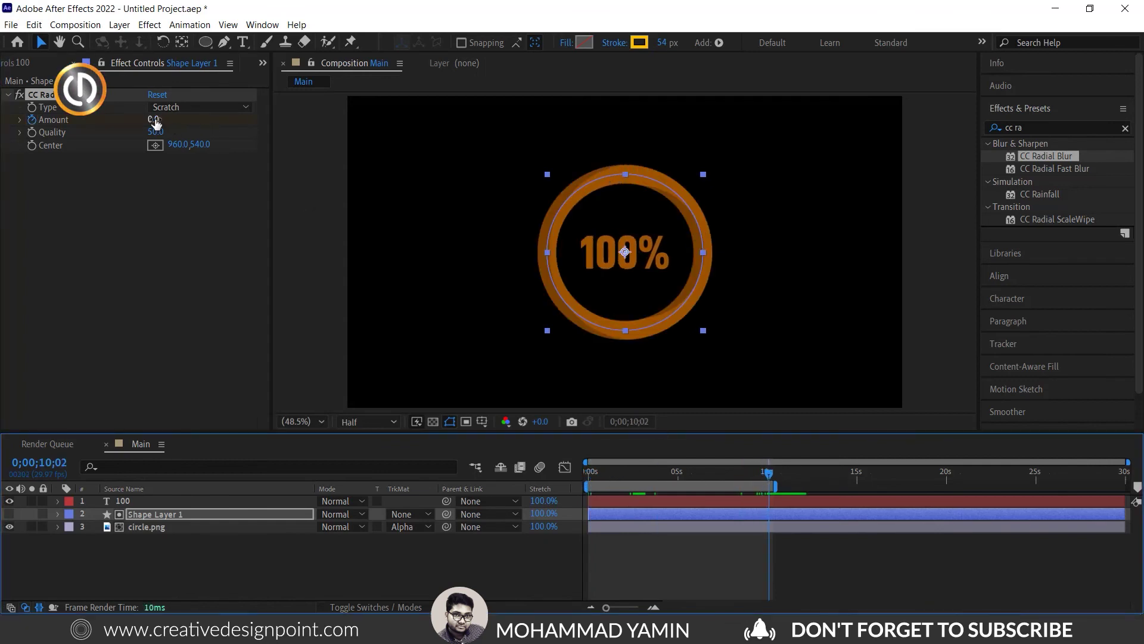
{"action": "type", "text": "10"}
{"action": "key", "text": "Return"}
{"action": "key", "text": "space"}
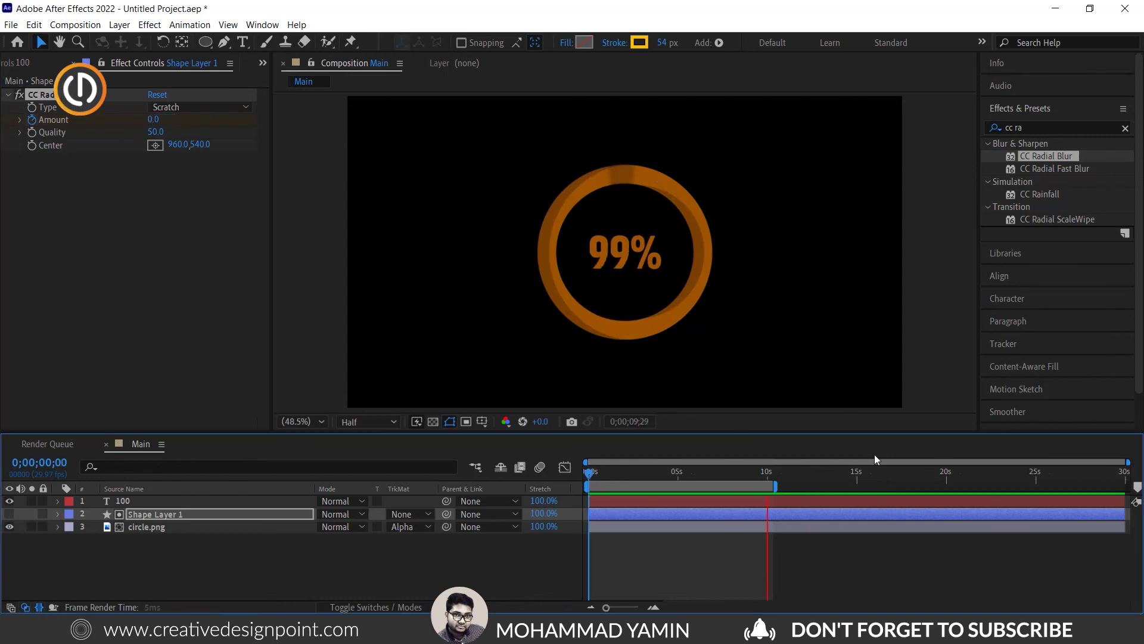